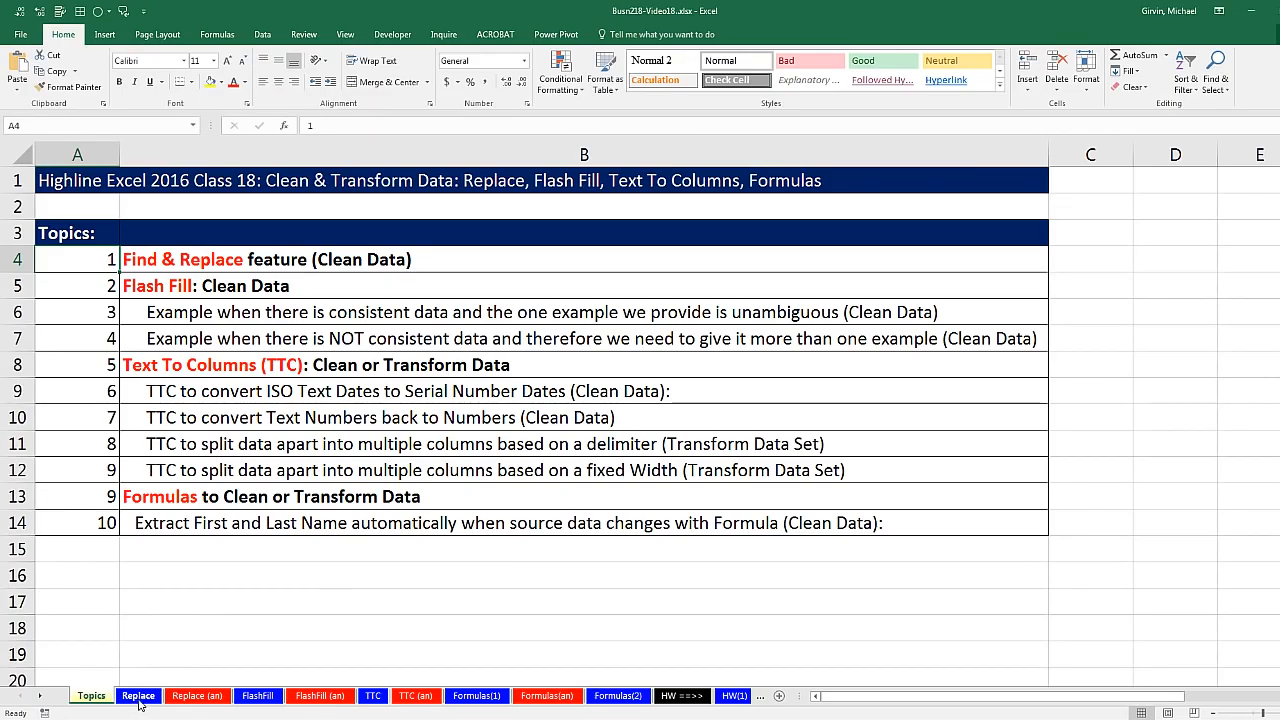
Step: On the Replace sheet, select the product codes in B9:B22
{"action": "left_click", "coordinate": [137, 700]}
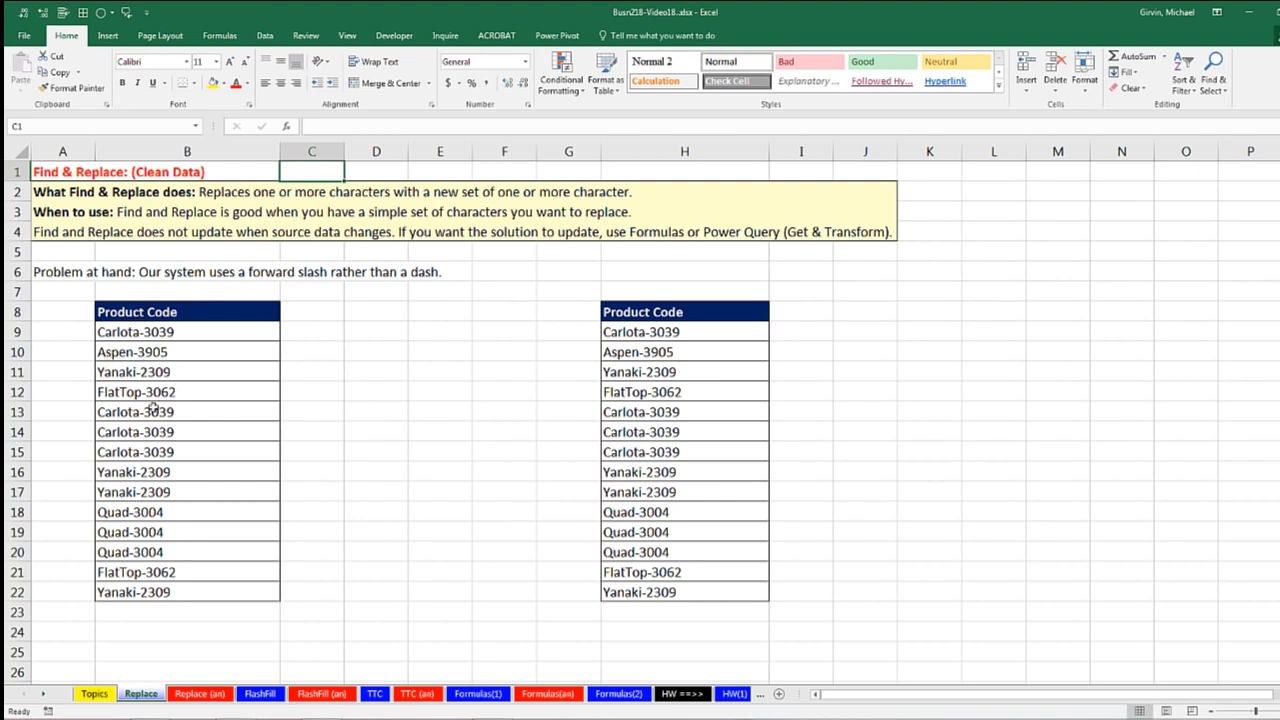
{"action": "left_click_drag", "start_coordinate": [147, 331], "coordinate": [170, 591]}
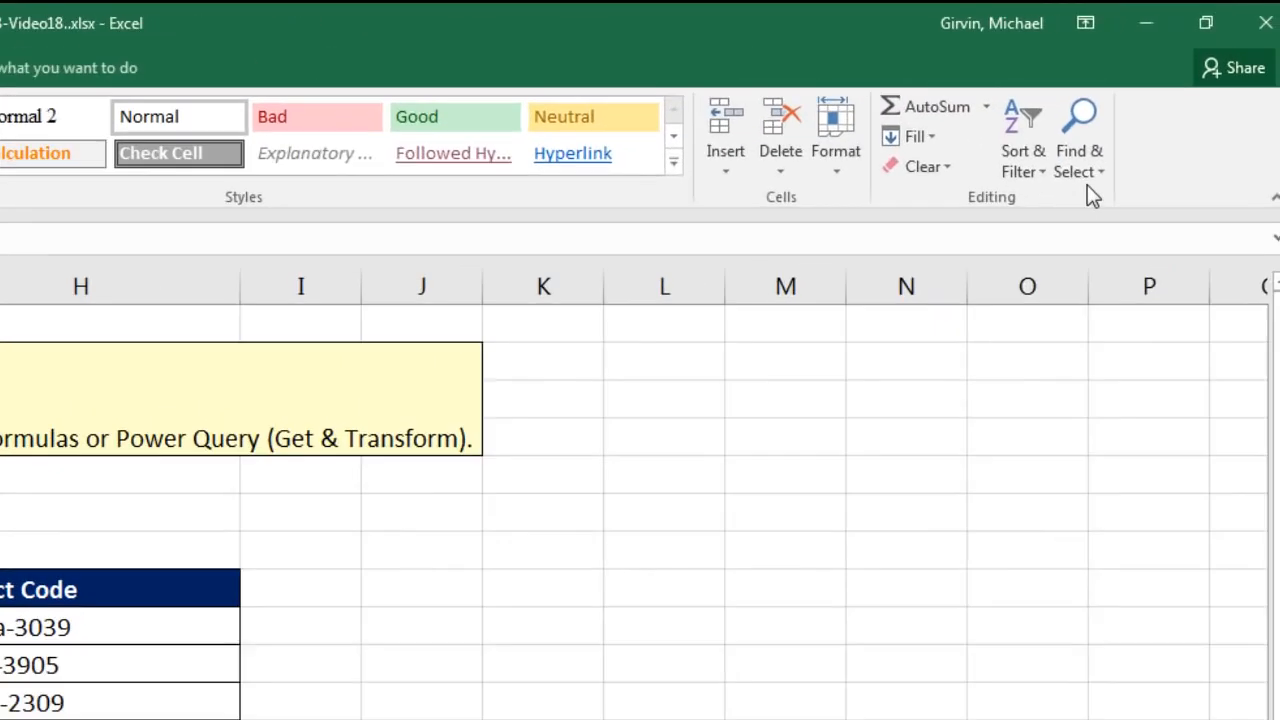
{"action": "left_click", "coordinate": [1221, 91]}
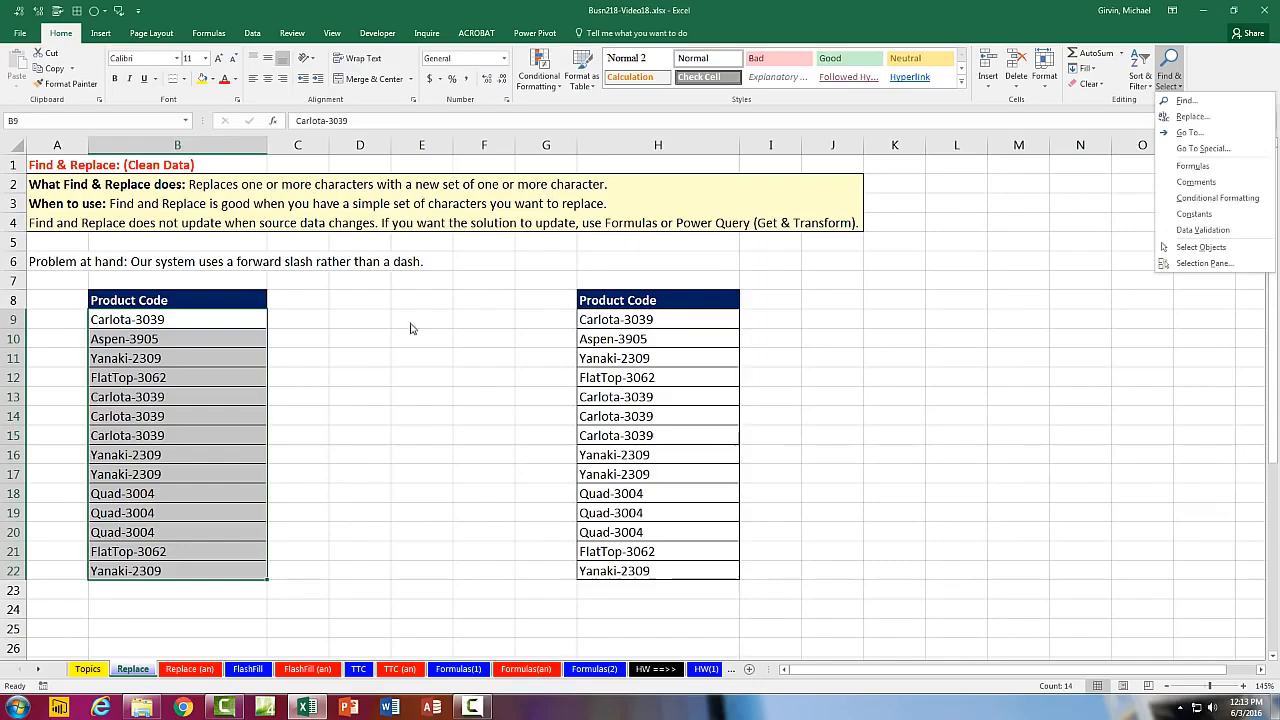
{"action": "key", "text": "Escape"}
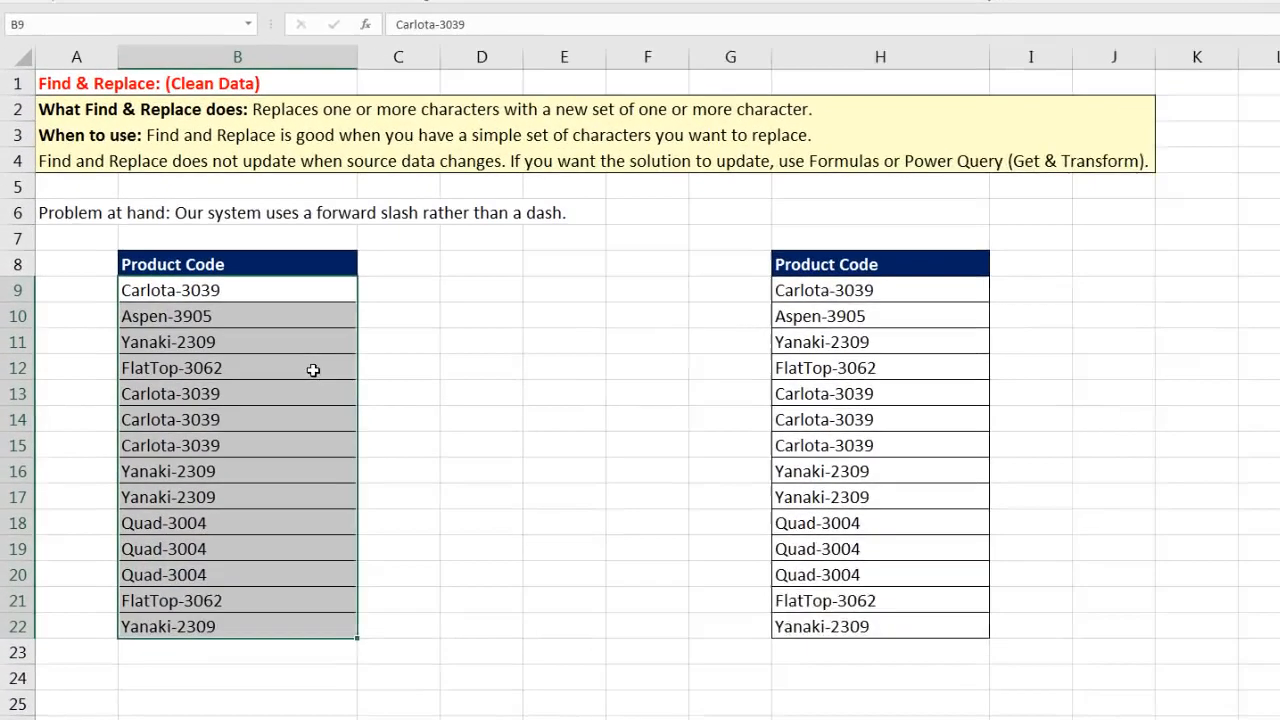
{"action": "key", "text": "ctrl+f"}
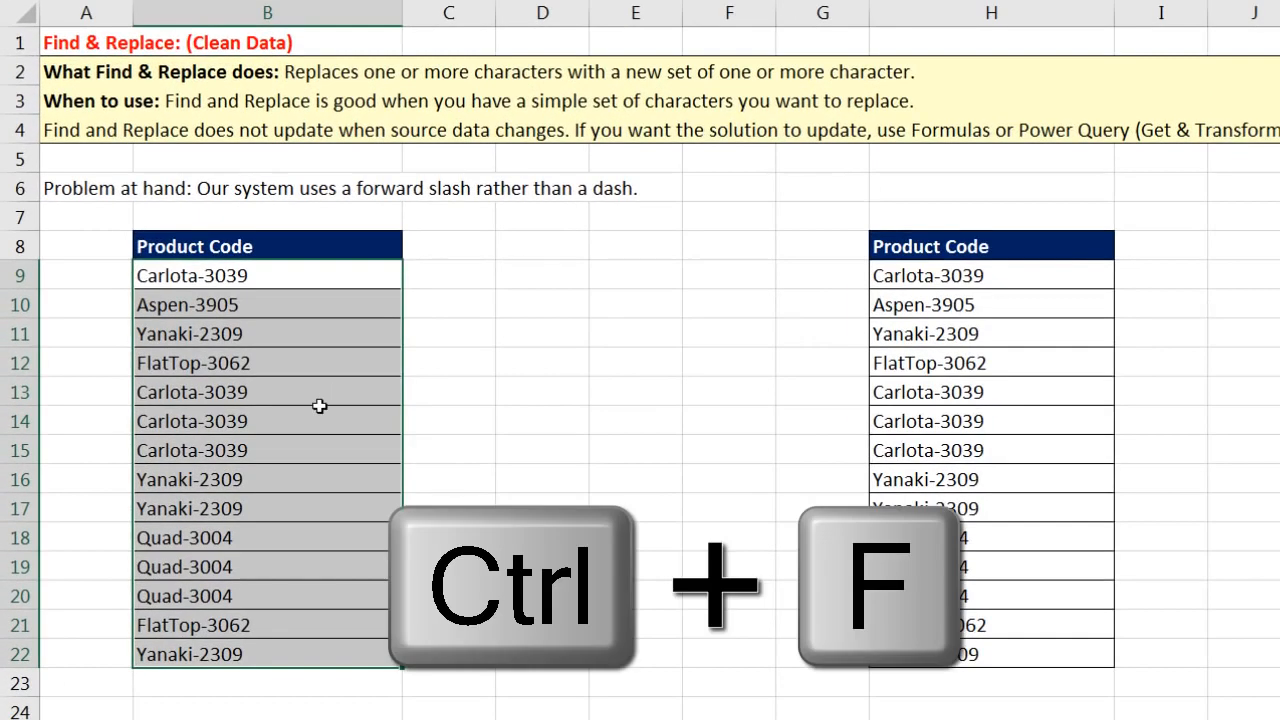
{"action": "left_click_drag", "start_coordinate": [1263, 262], "coordinate": [800, 262]}
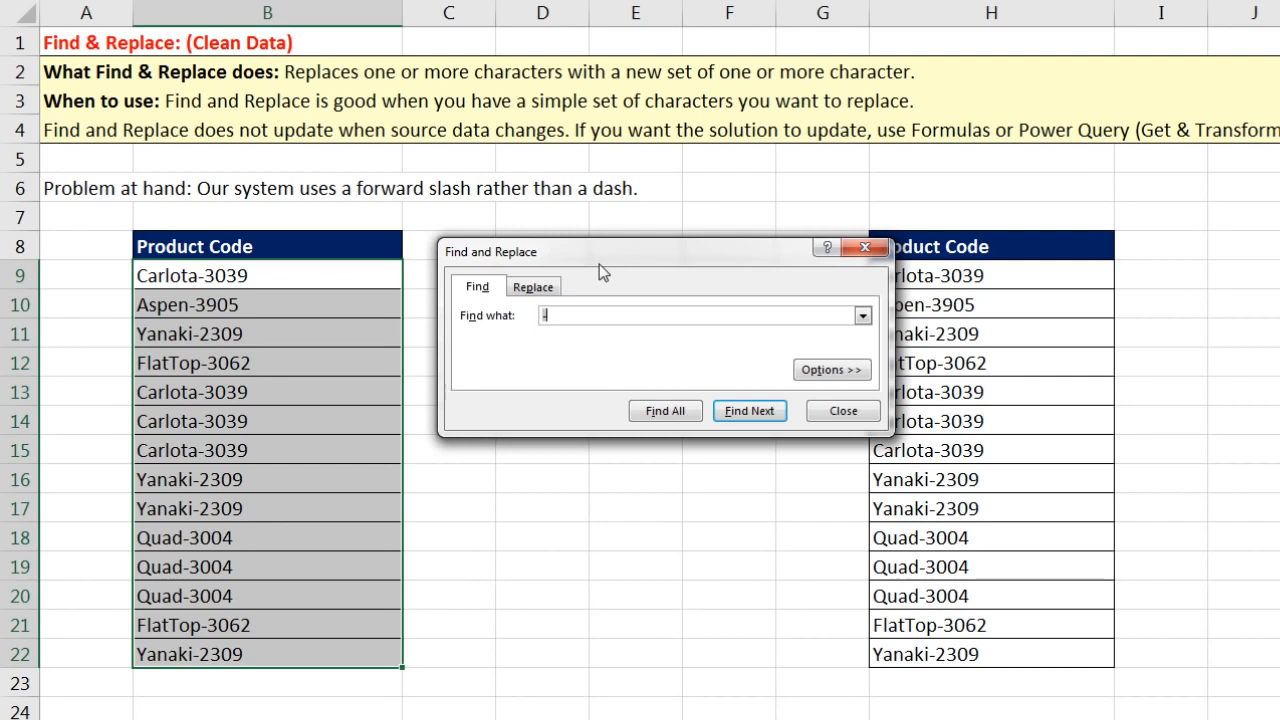
{"action": "left_click", "coordinate": [531, 292]}
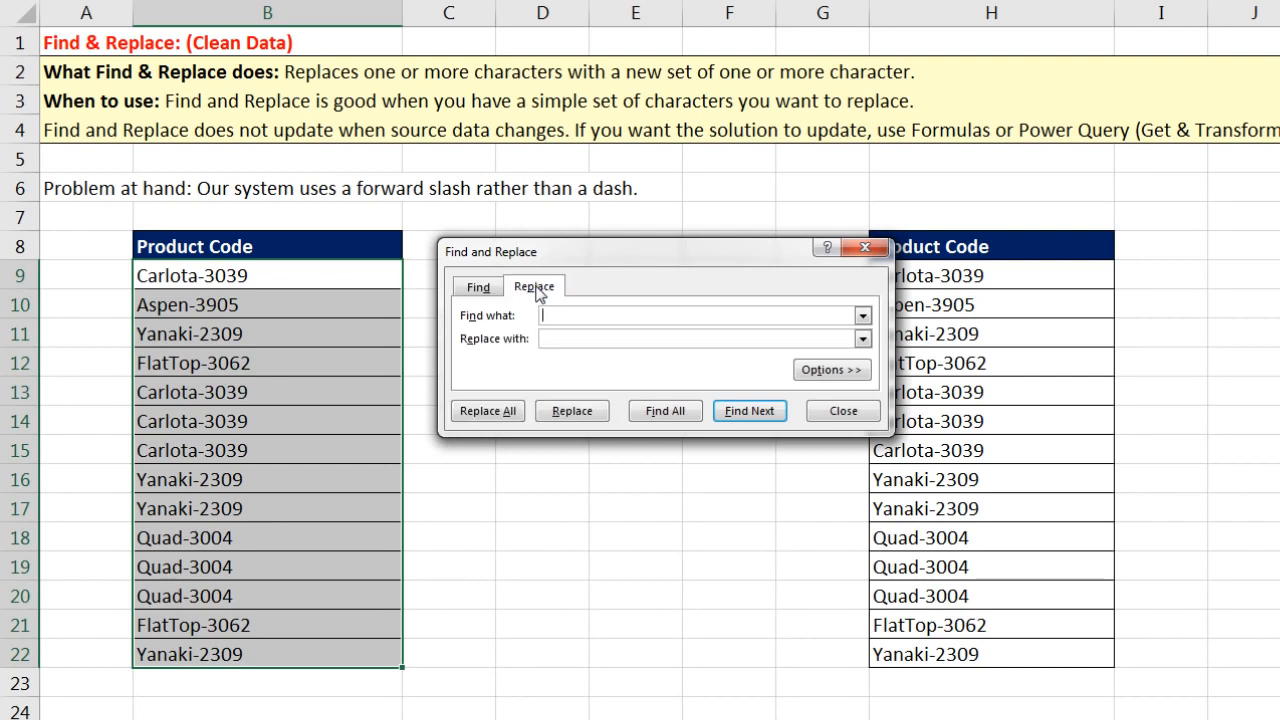
{"action": "left_click", "coordinate": [867, 246]}
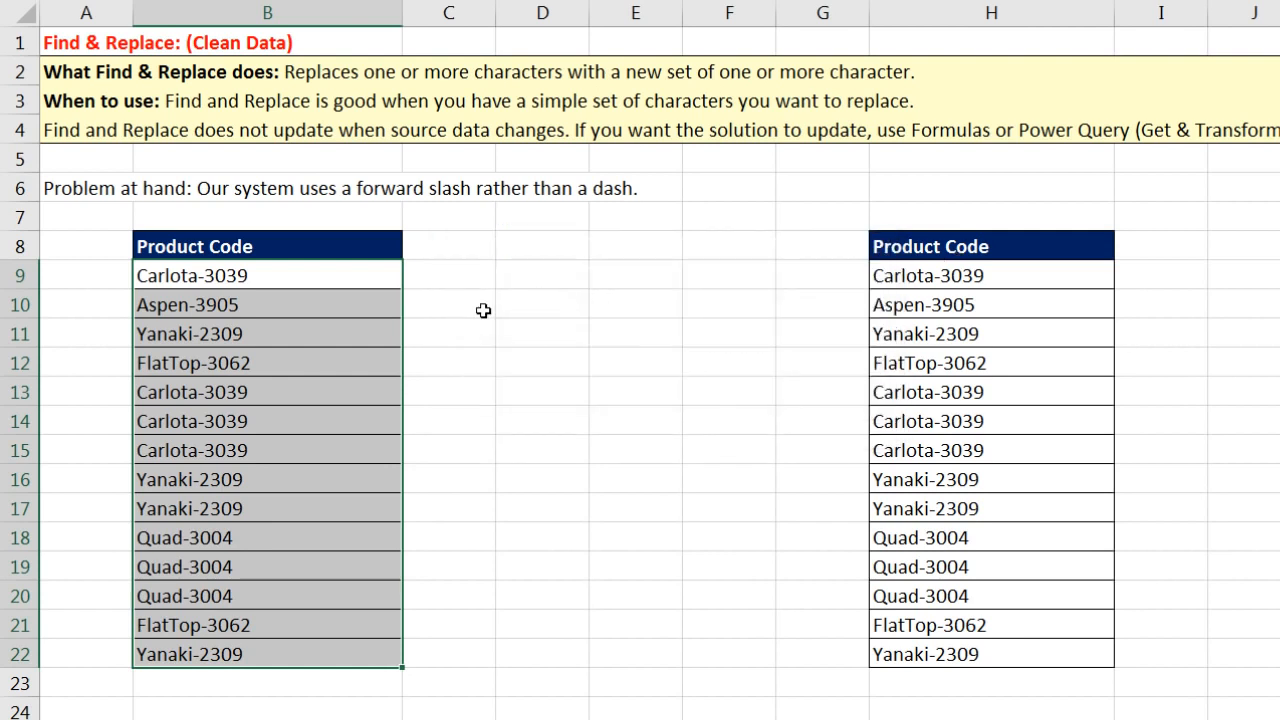
Step: Replace every dash in B9:B22 with a forward slash, making 14 replacements
{"action": "key", "text": "ctrl+h"}
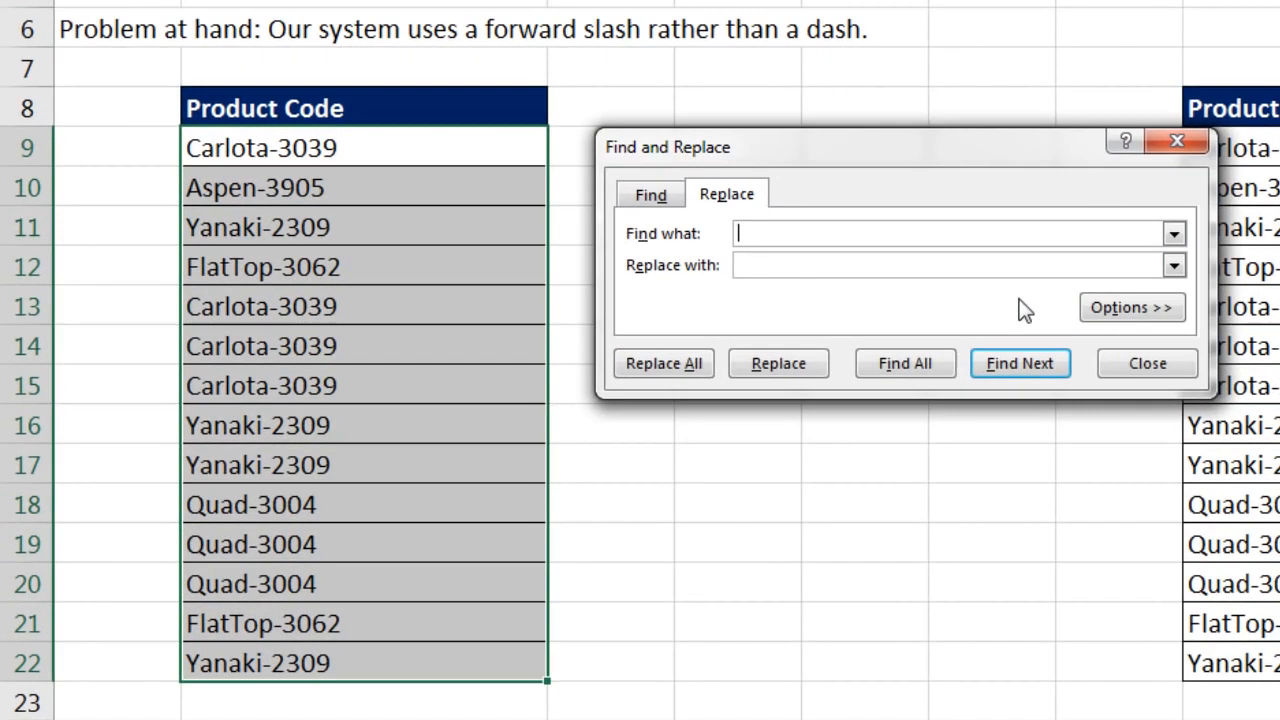
{"action": "type", "text": "-"}
{"action": "type", "text": "/"}
{"action": "left_click", "coordinate": [660, 363]}
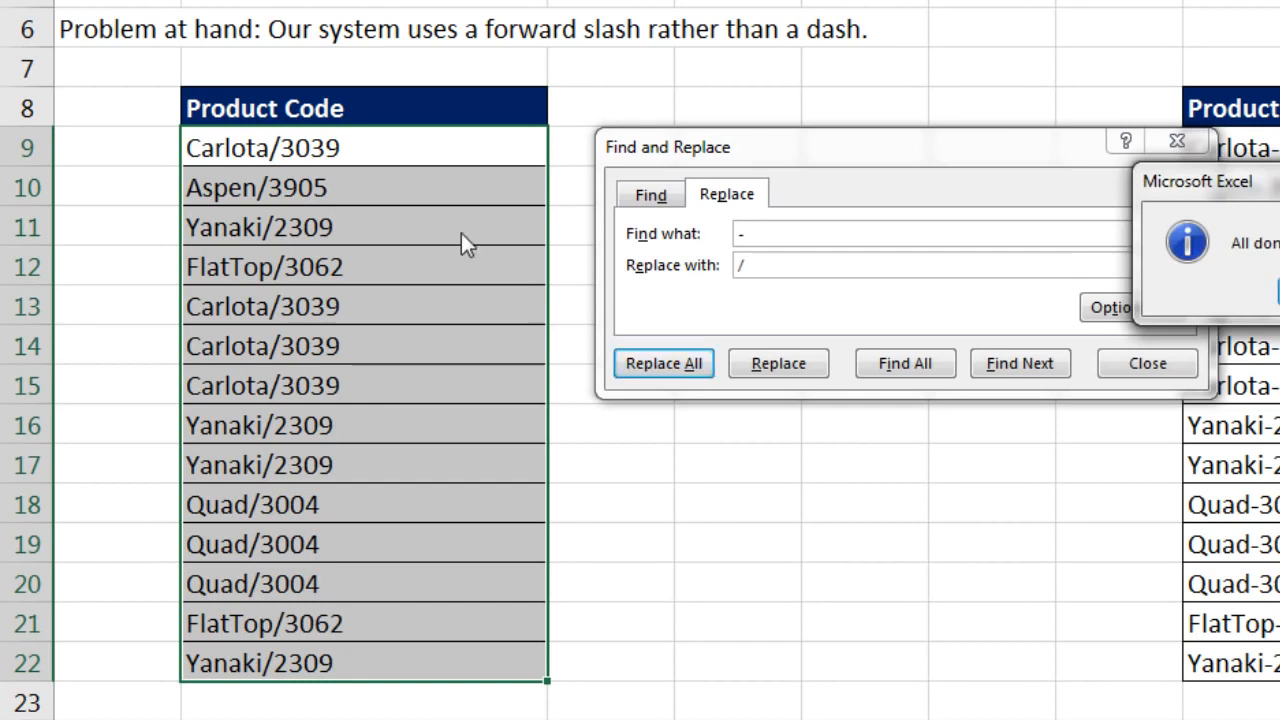
{"action": "left_click_drag", "start_coordinate": [693, 184], "coordinate": [690, 181]}
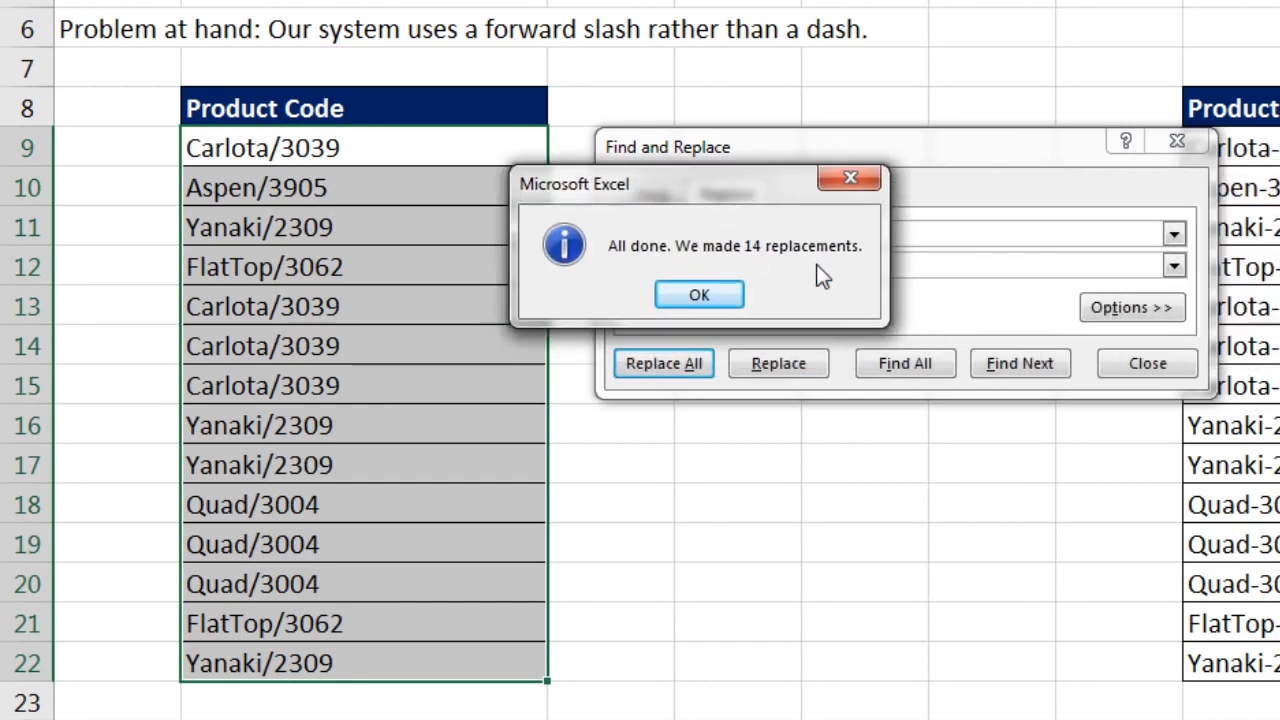
{"action": "left_click", "coordinate": [728, 294]}
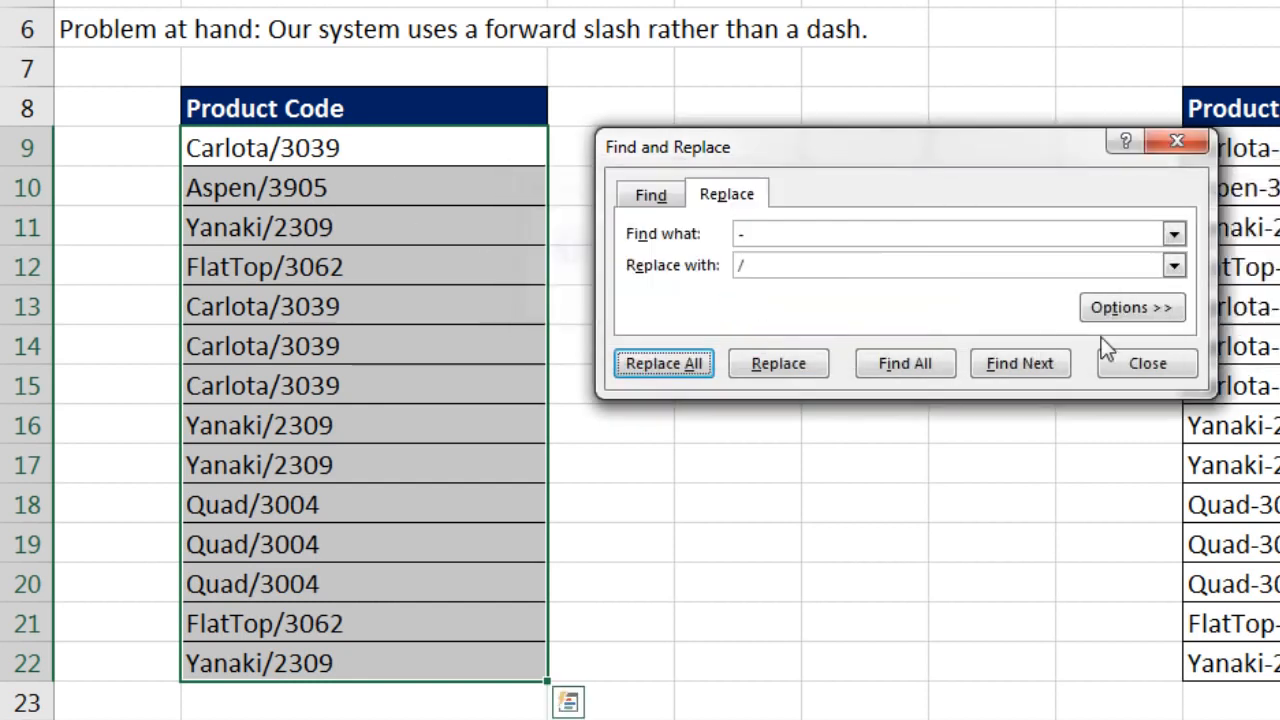
{"action": "left_click", "coordinate": [1184, 368]}
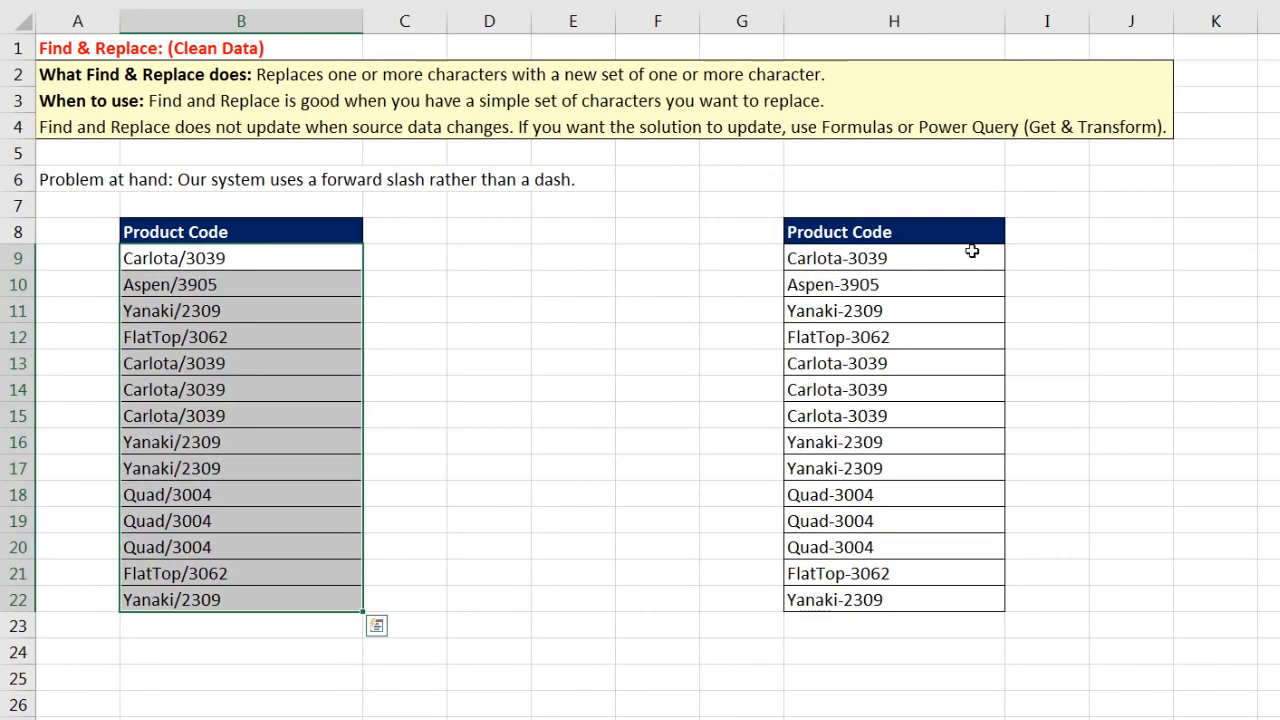
{"action": "left_click", "coordinate": [1022, 267]}
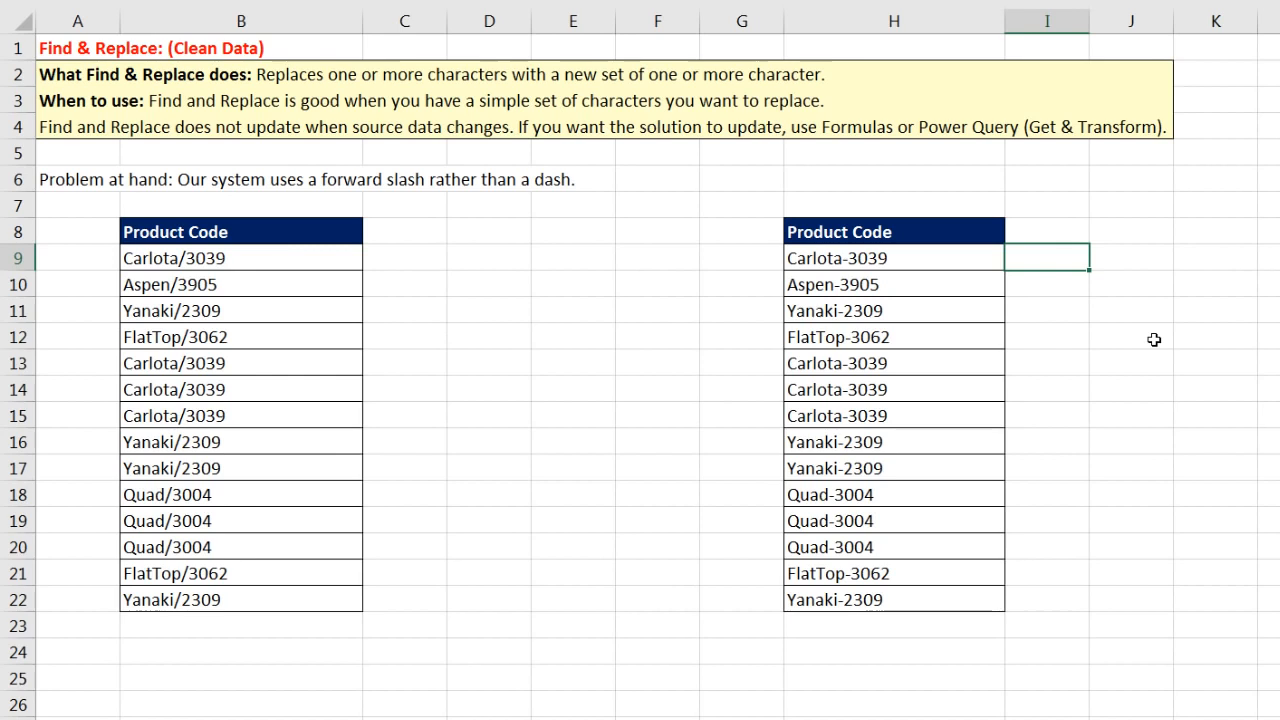
{"action": "type", "text": "Carlota/"}
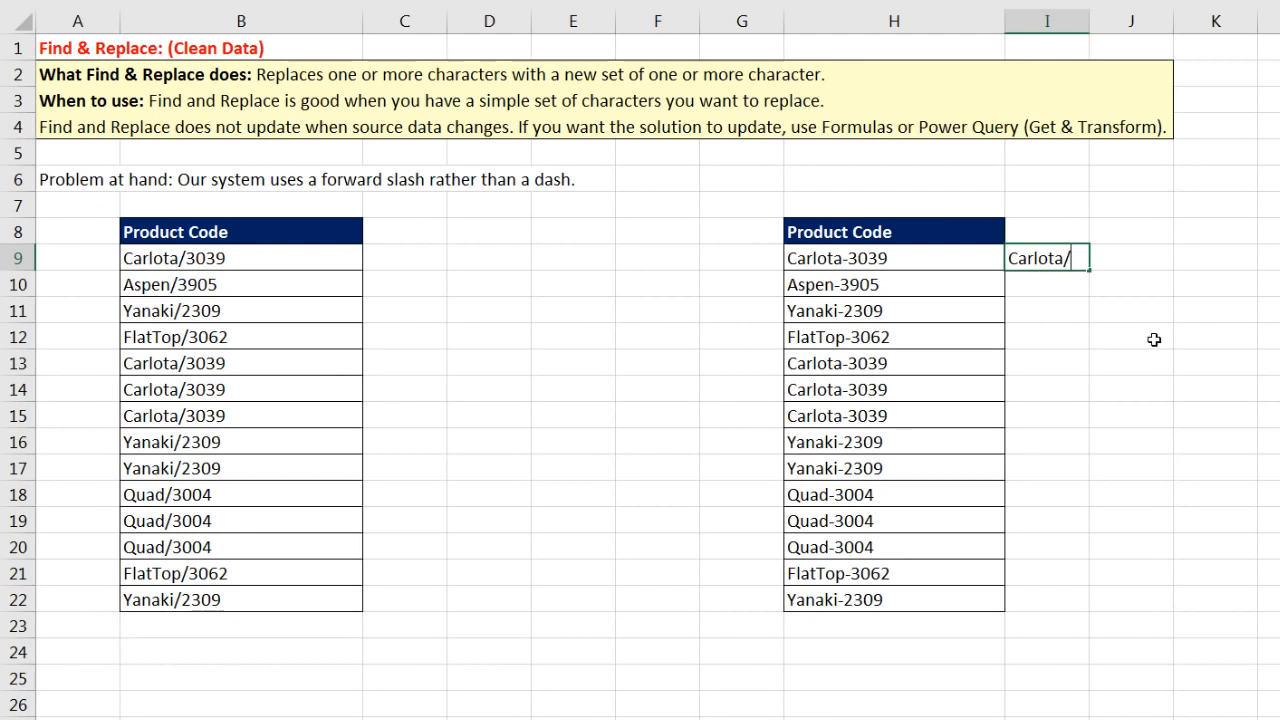
{"action": "type", "text": "3039"}
{"action": "key", "text": "Return"}
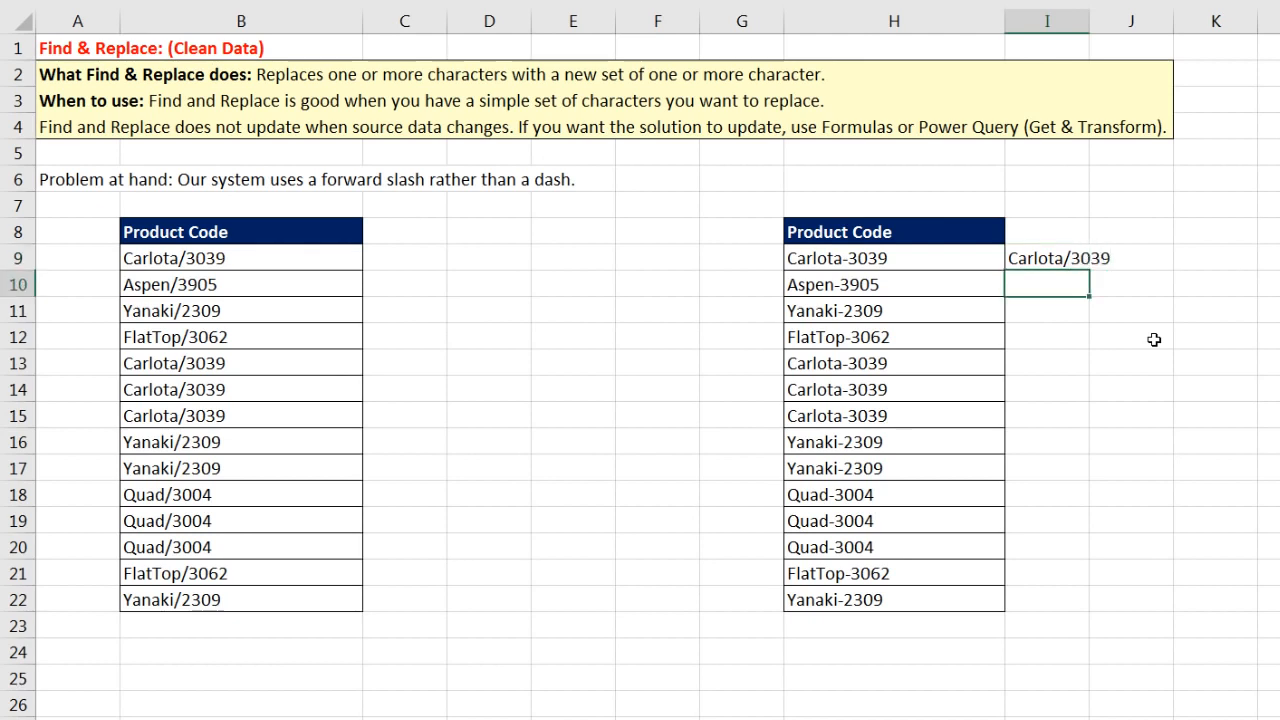
{"action": "type", "text": "Aspen/3905"}
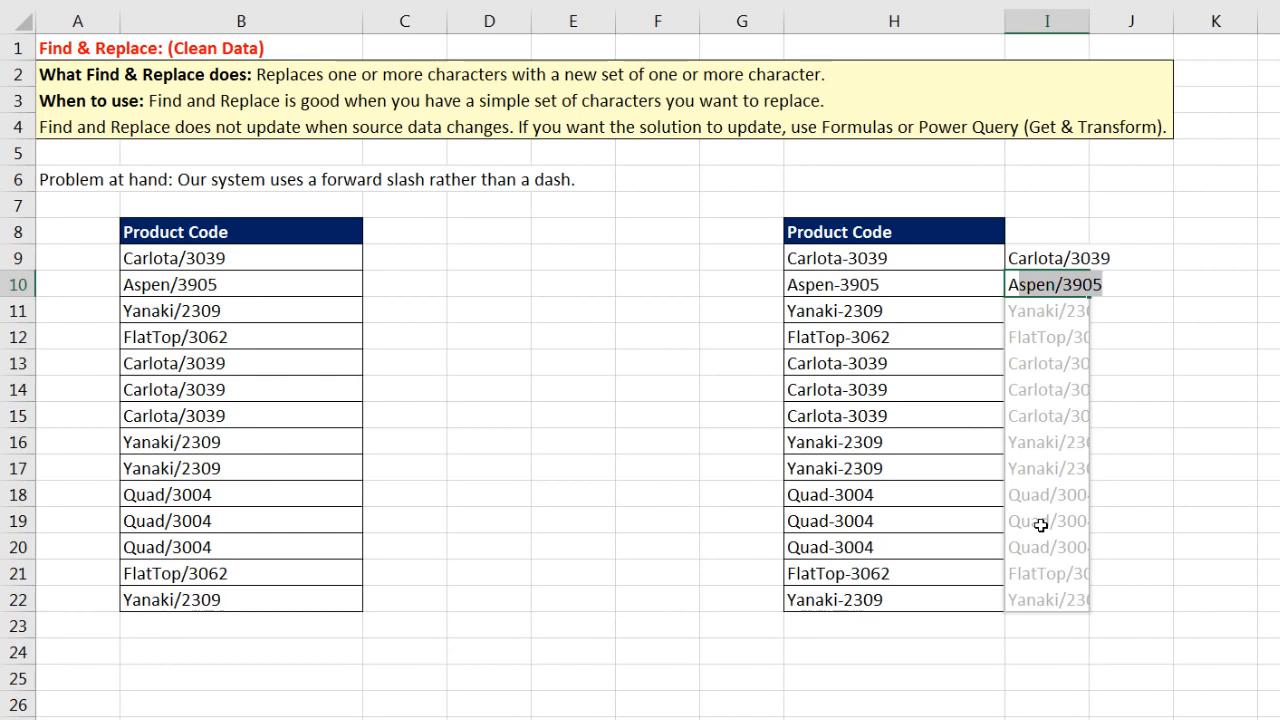
{"action": "key", "text": "Return"}
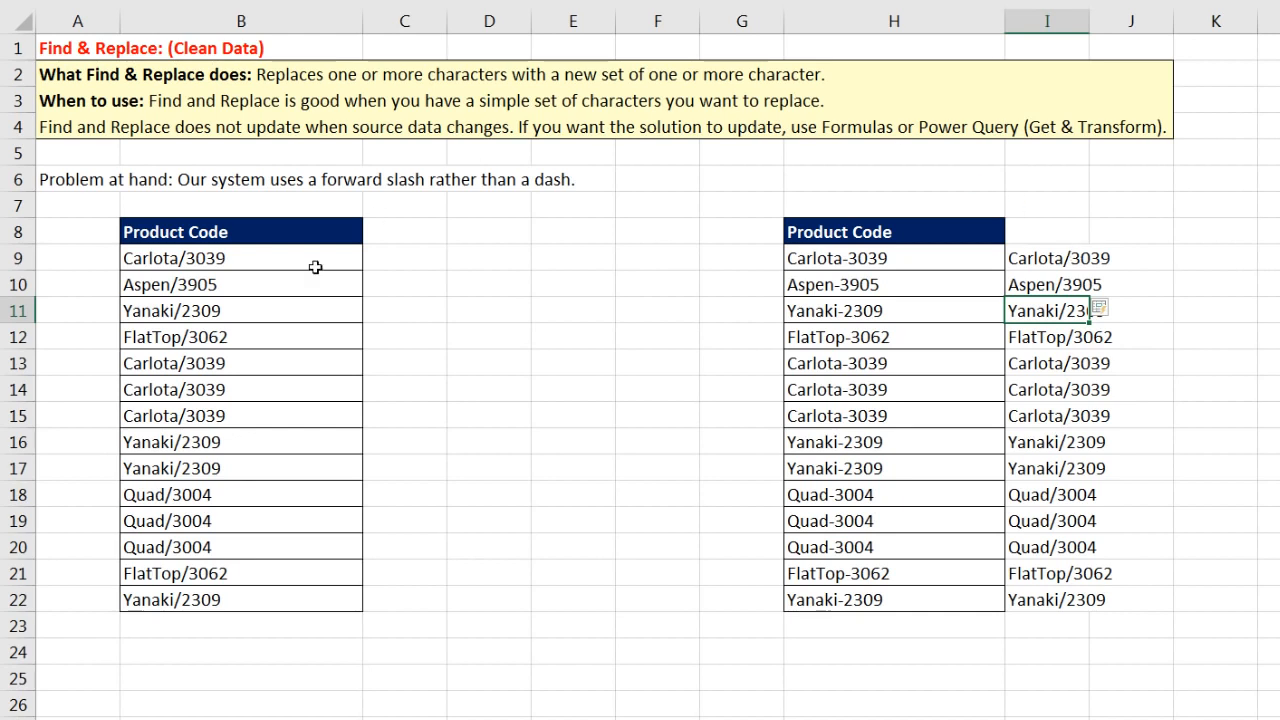
{"action": "left_click_drag", "start_coordinate": [257, 257], "coordinate": [243, 606]}
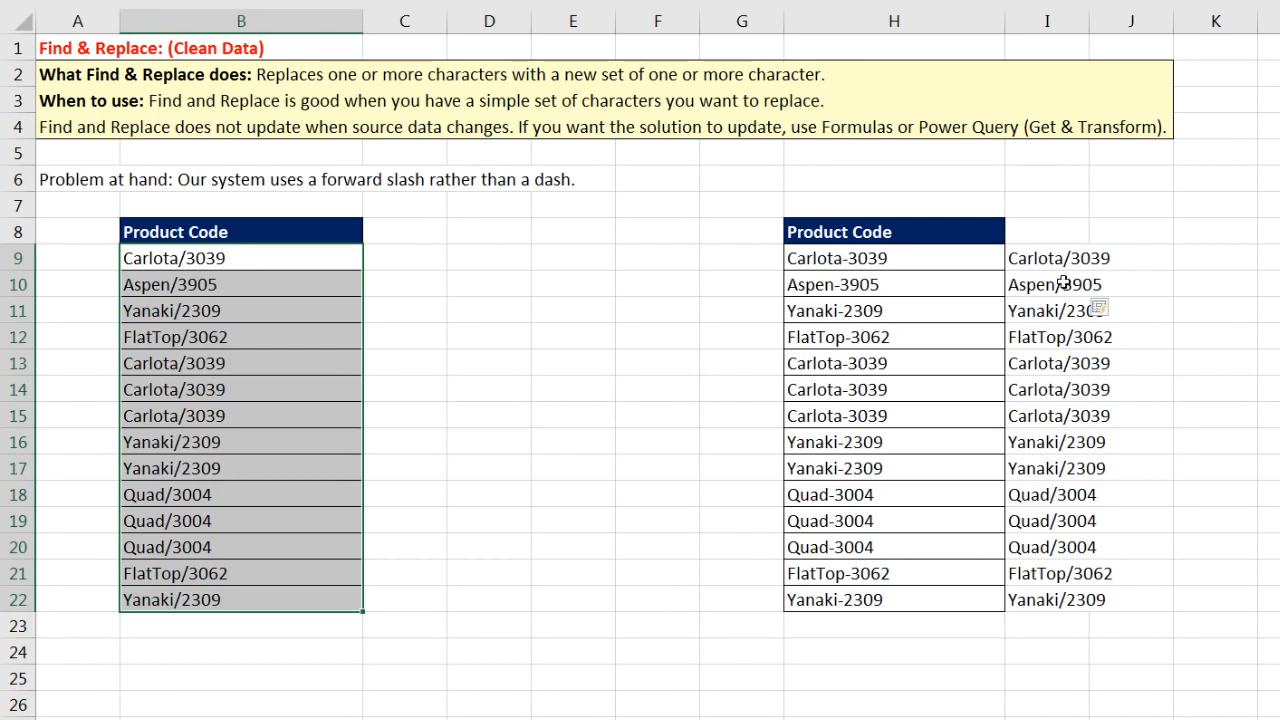
{"action": "left_click_drag", "start_coordinate": [1037, 258], "coordinate": [1038, 611]}
{"action": "key", "text": "Delete"}
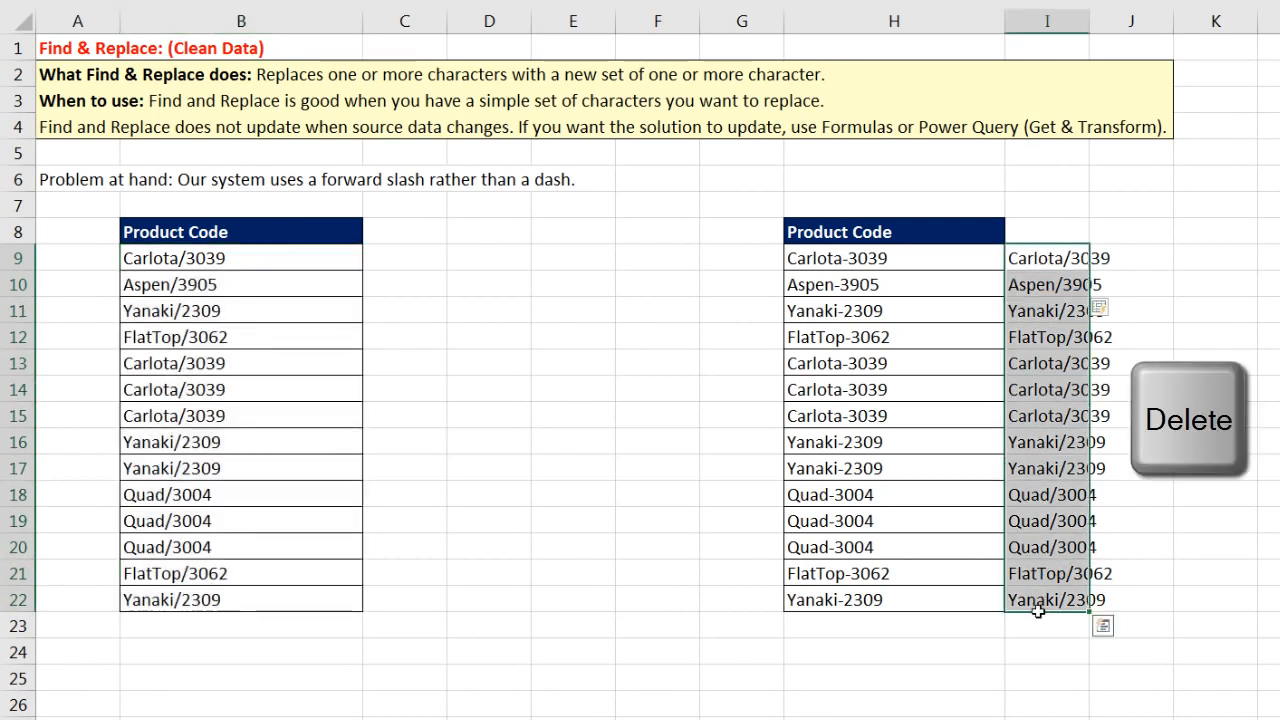
Step: Replace each dash in the H9:H22 product codes with ' / ', giving e.g. Aspen / 3905
{"action": "left_click_drag", "start_coordinate": [862, 268], "coordinate": [857, 594]}
{"action": "key", "text": "ctrl+h"}
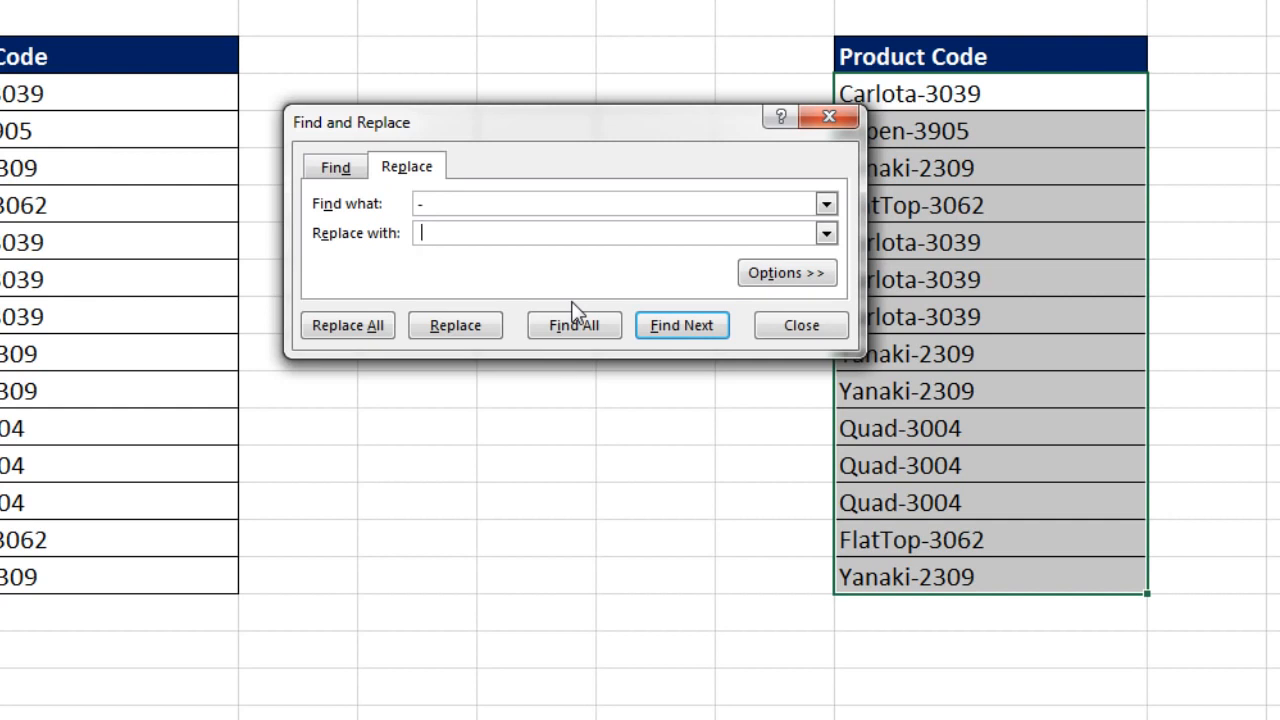
{"action": "left_click", "coordinate": [342, 328]}
{"action": "left_click", "coordinate": [983, 229]}
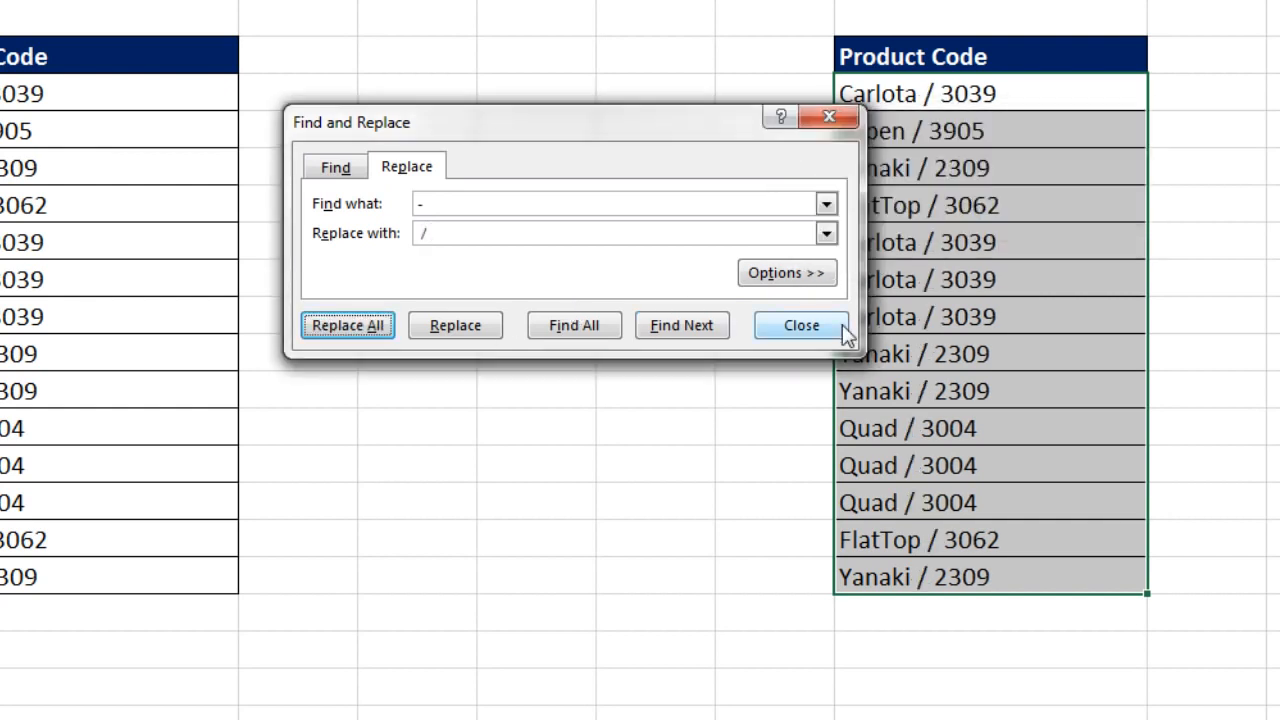
{"action": "left_click", "coordinate": [805, 326]}
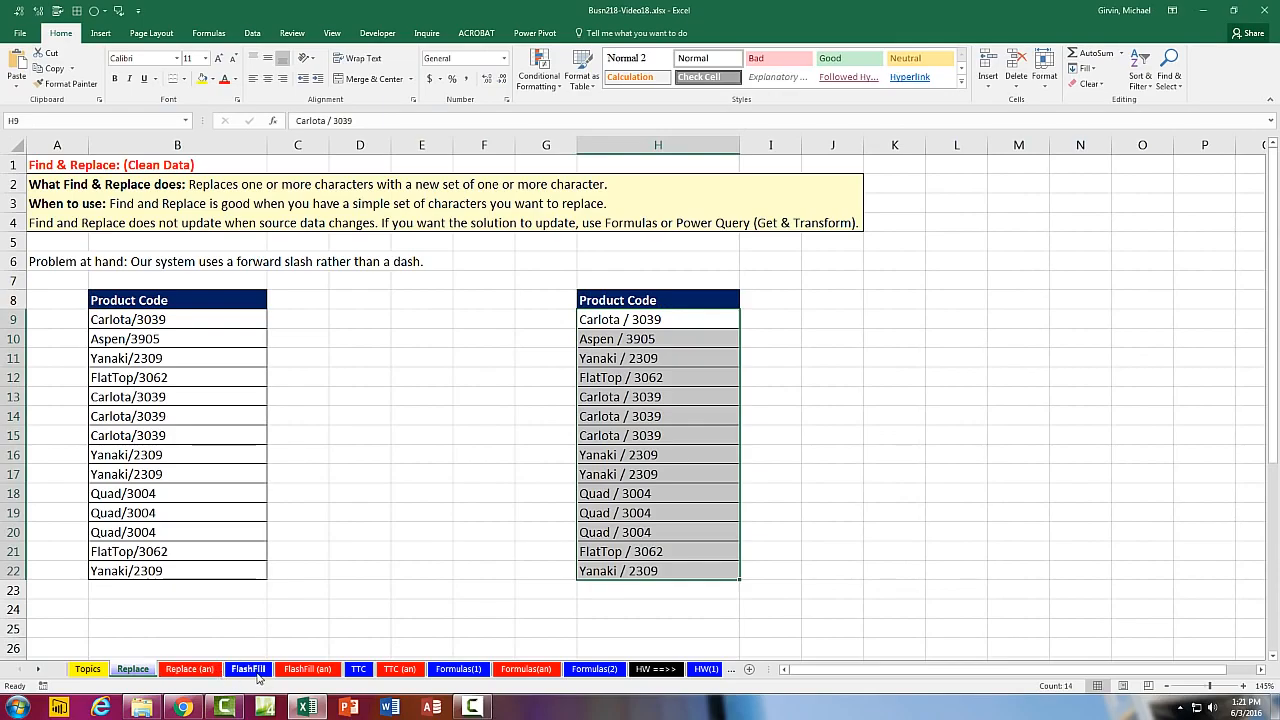
Step: On the FlashFill sheet, enter MO and GIGI in B11:B12 and accept the Flash Fill first names
{"action": "left_click", "coordinate": [249, 669]}
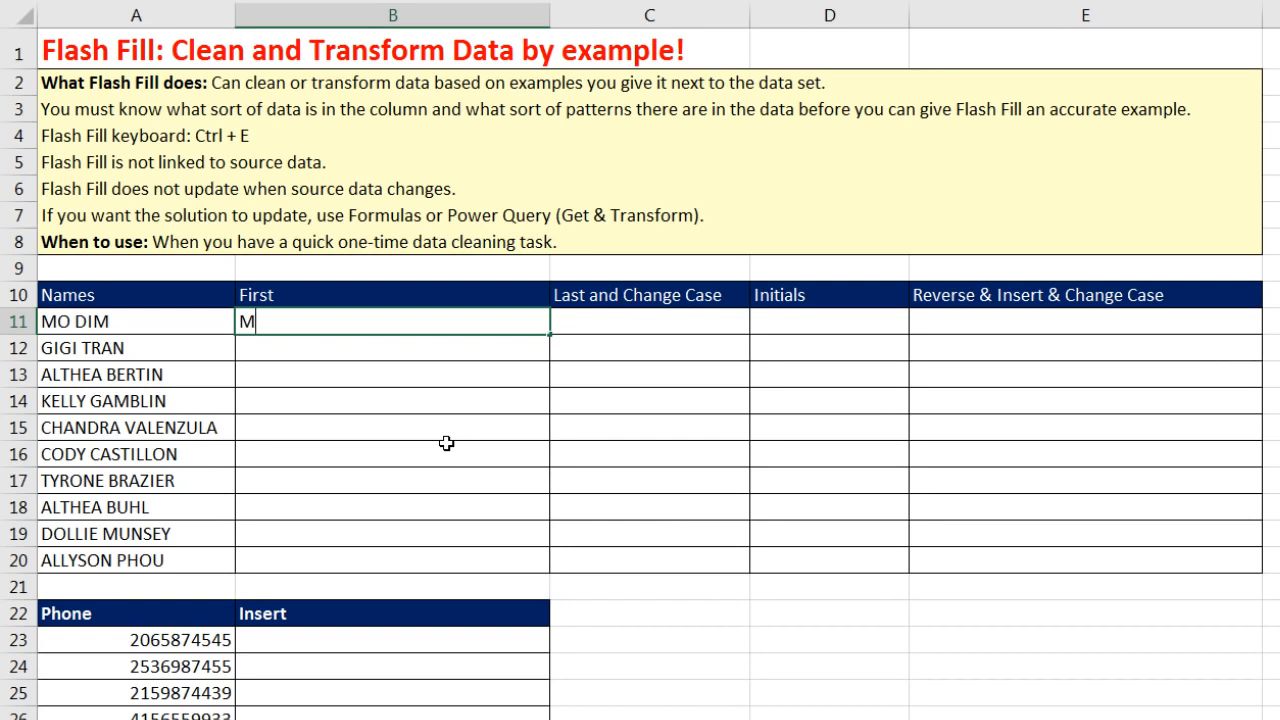
{"action": "key", "text": "Return"}
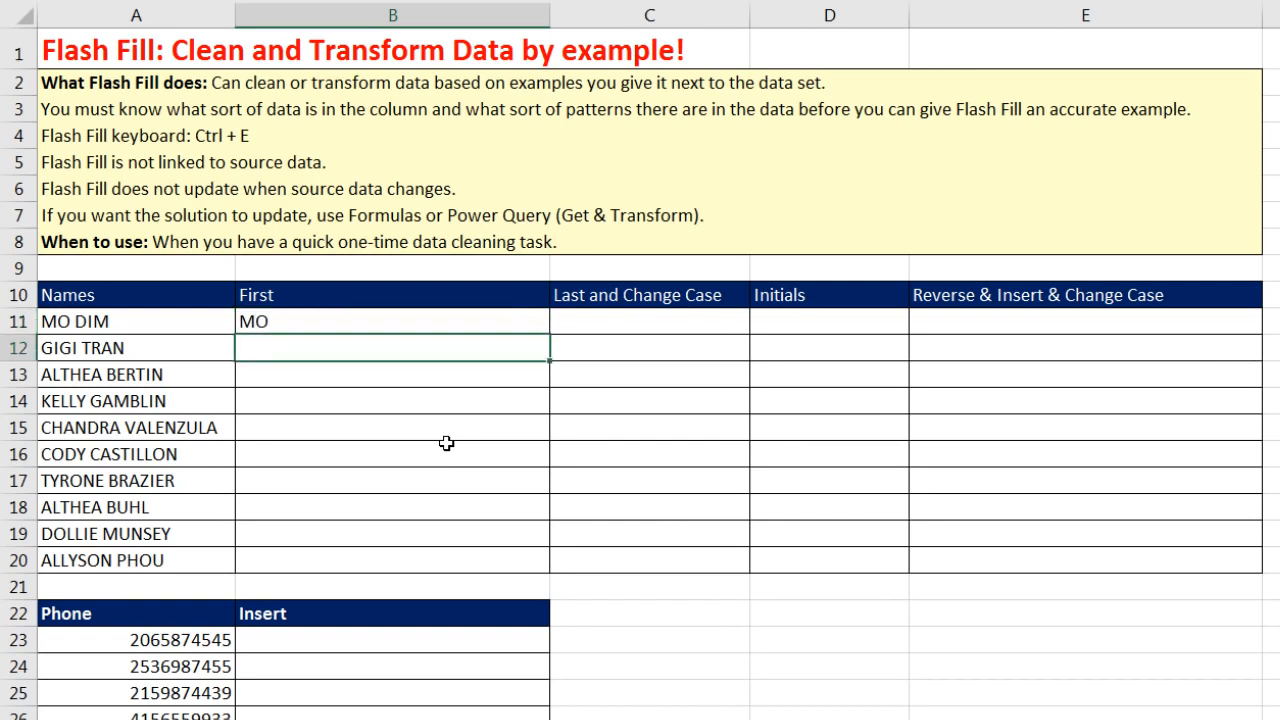
{"action": "type", "text": "GIGI"}
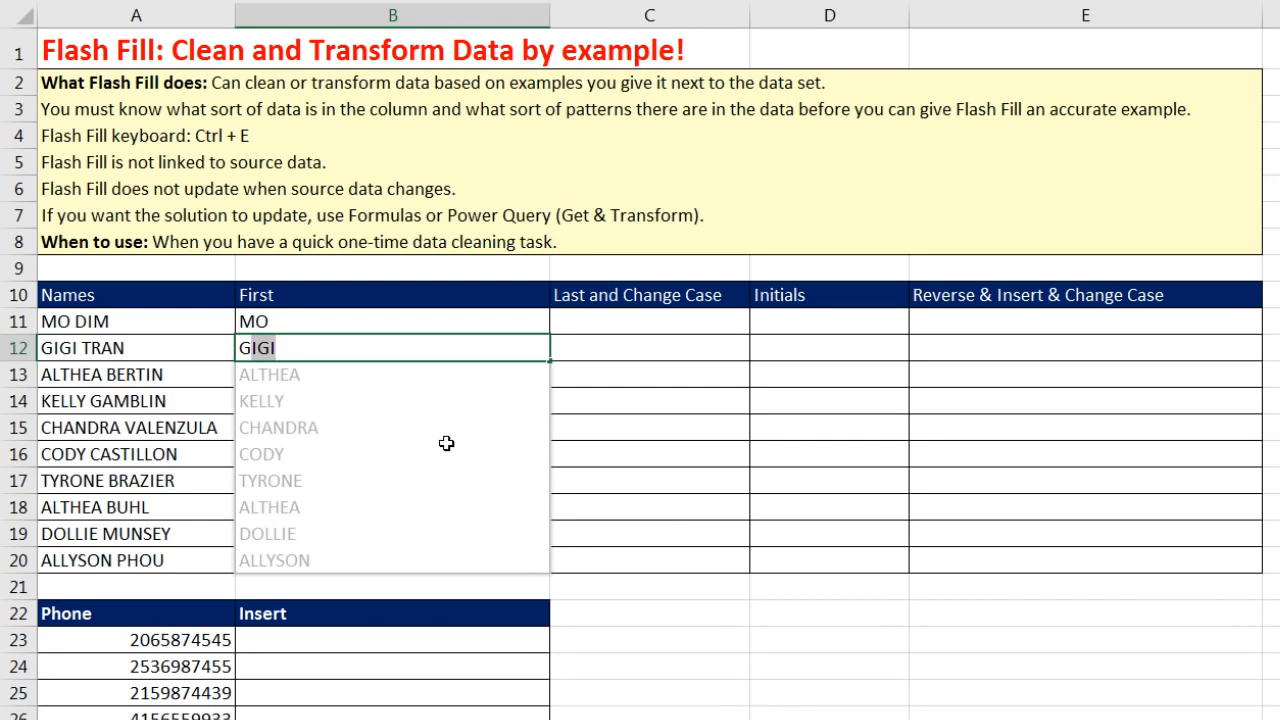
{"action": "key", "text": "Return"}
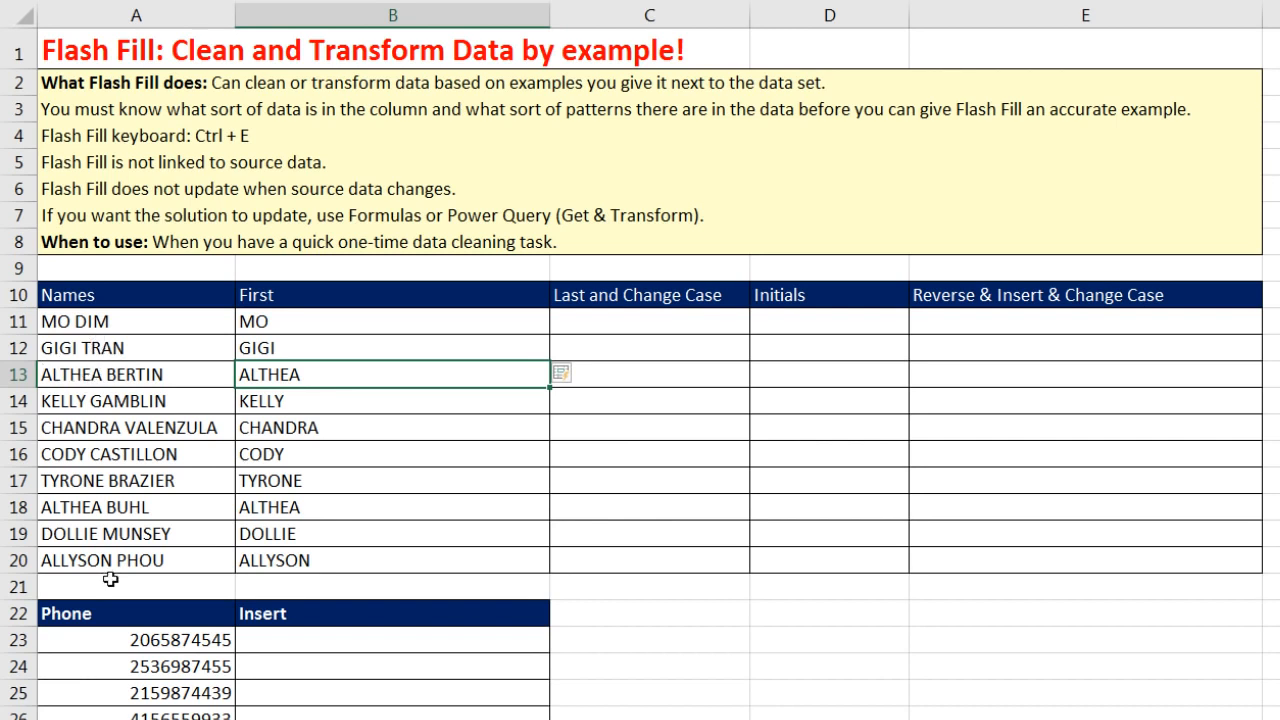
{"action": "scroll", "coordinate": [920, 550], "scroll_direction": "down", "scroll_amount": 4}
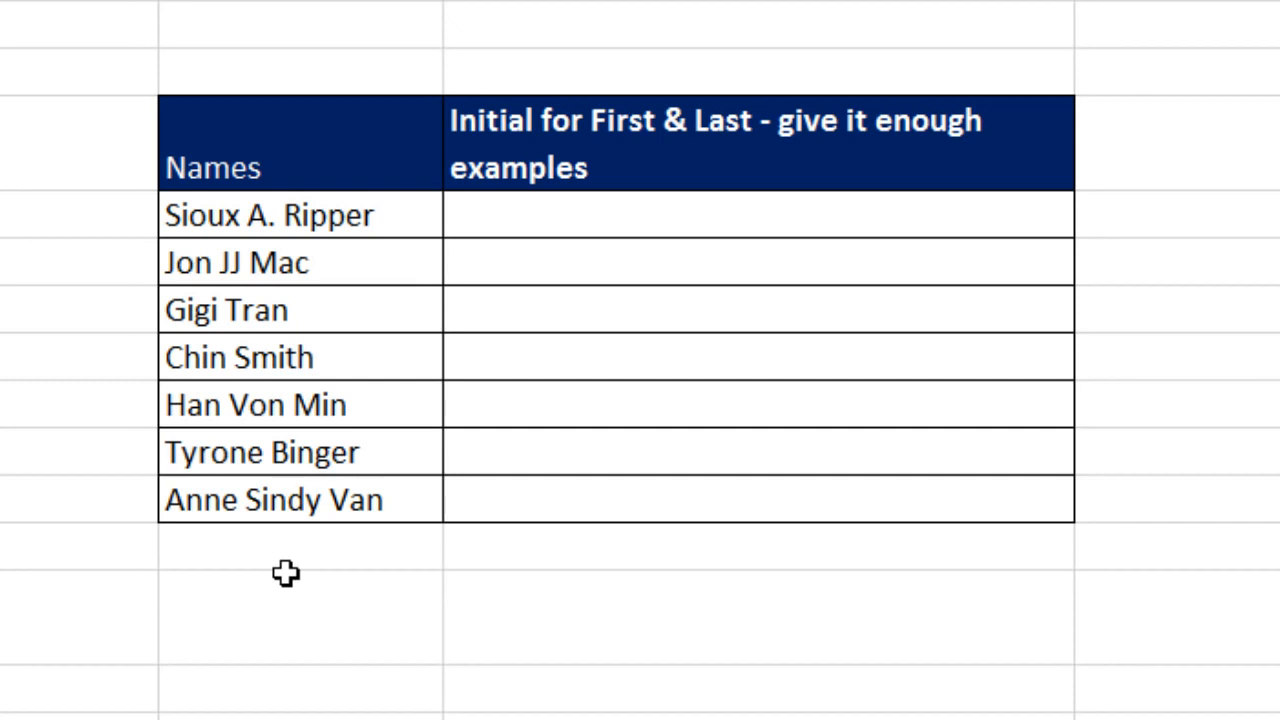
{"action": "left_click", "coordinate": [577, 226]}
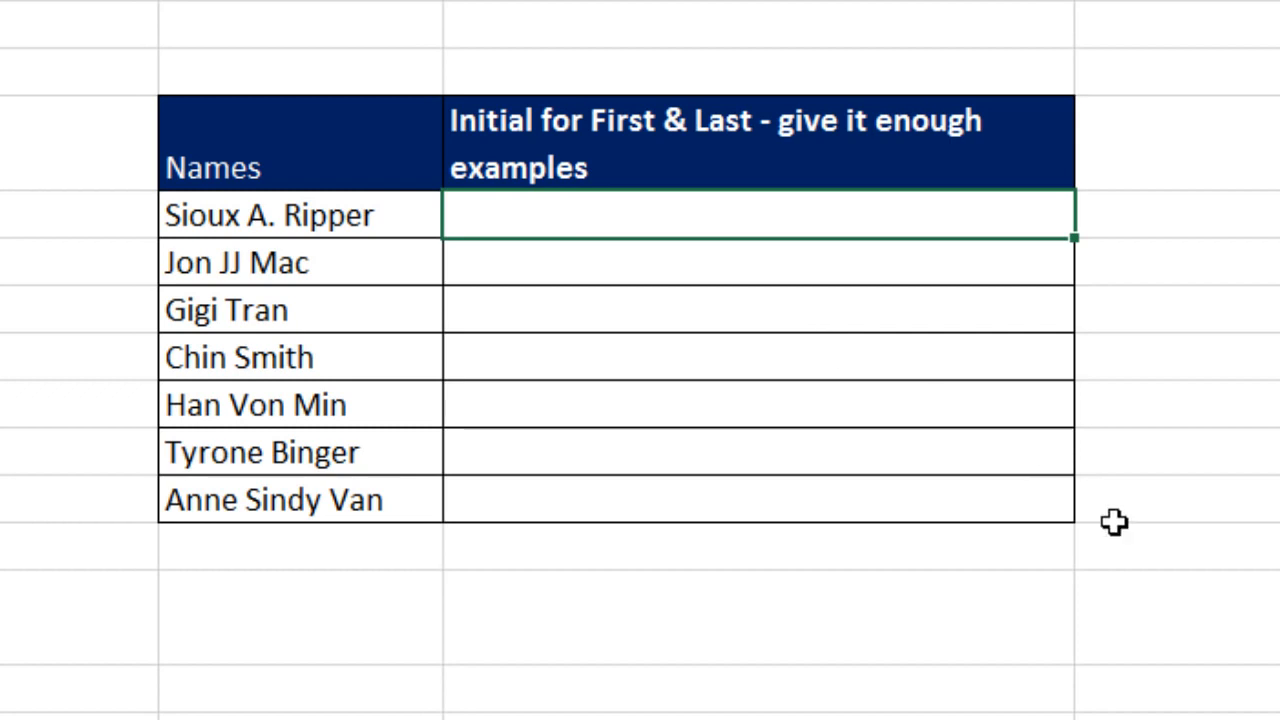
{"action": "type", "text": "S Ripper"}
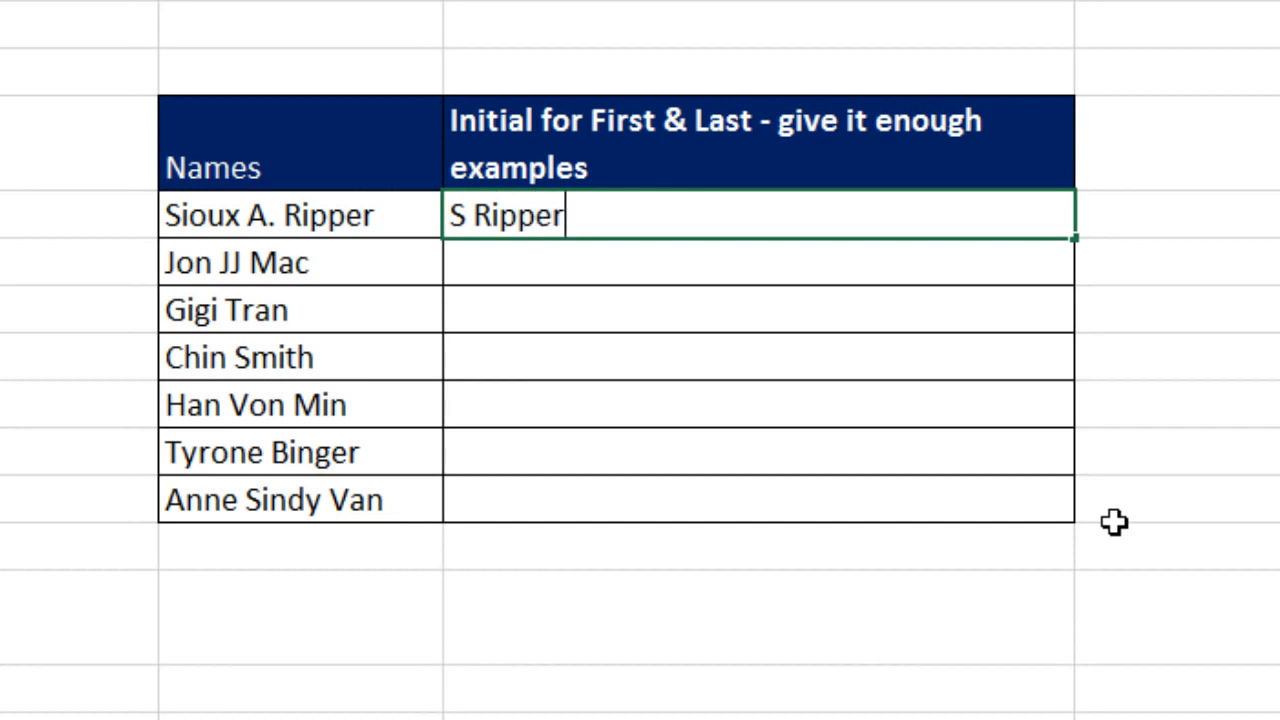
{"action": "key", "text": "Return"}
{"action": "key", "text": "Return"}
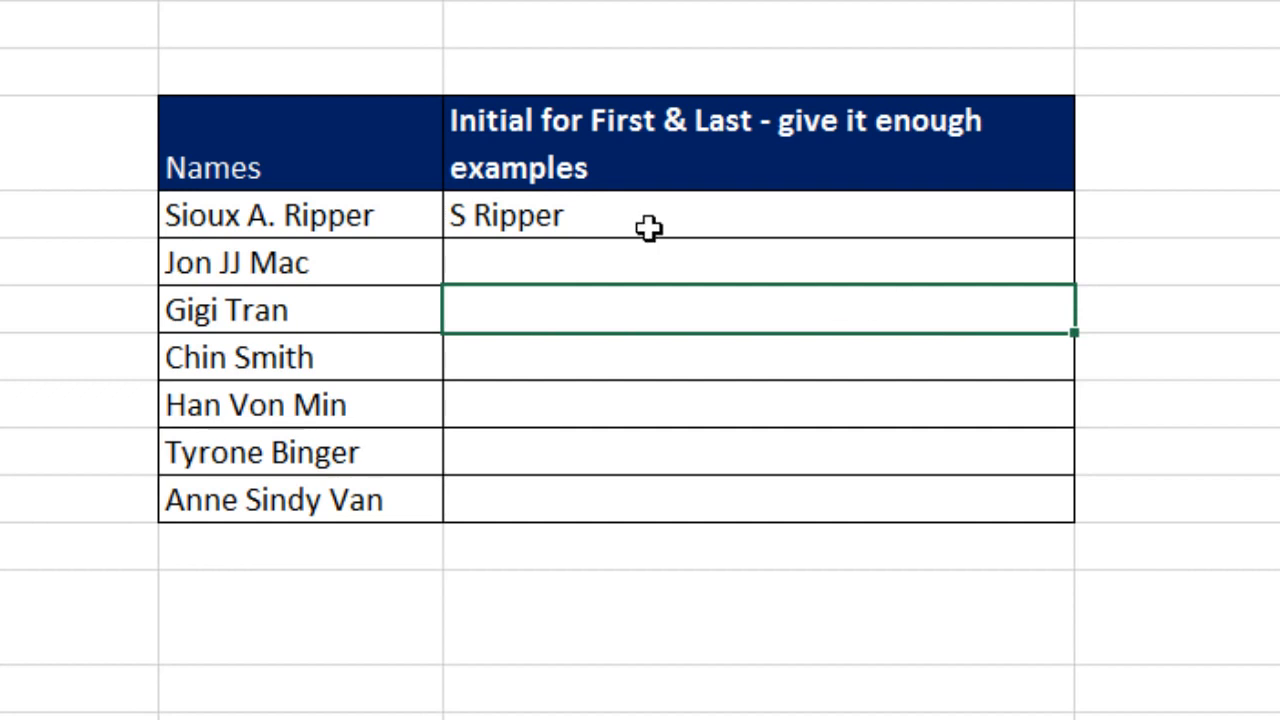
{"action": "type", "text": "G Tran"}
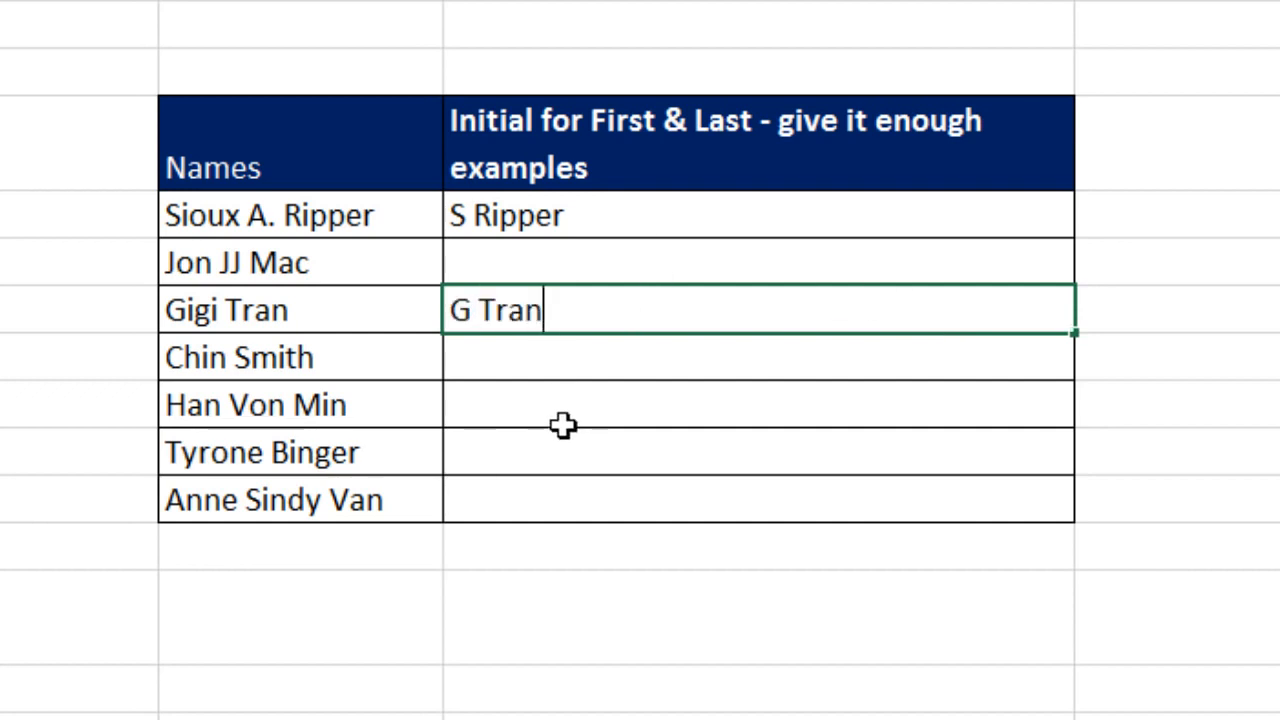
{"action": "key", "text": "Return"}
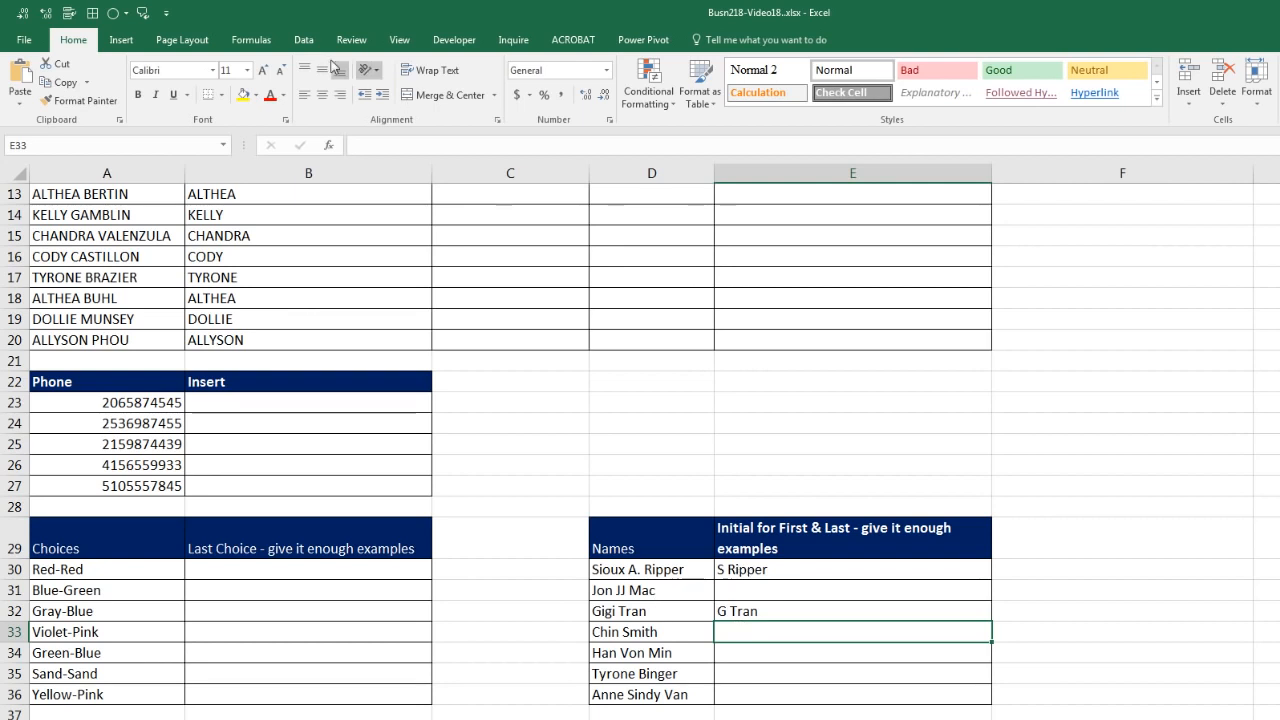
{"action": "left_click", "coordinate": [304, 42]}
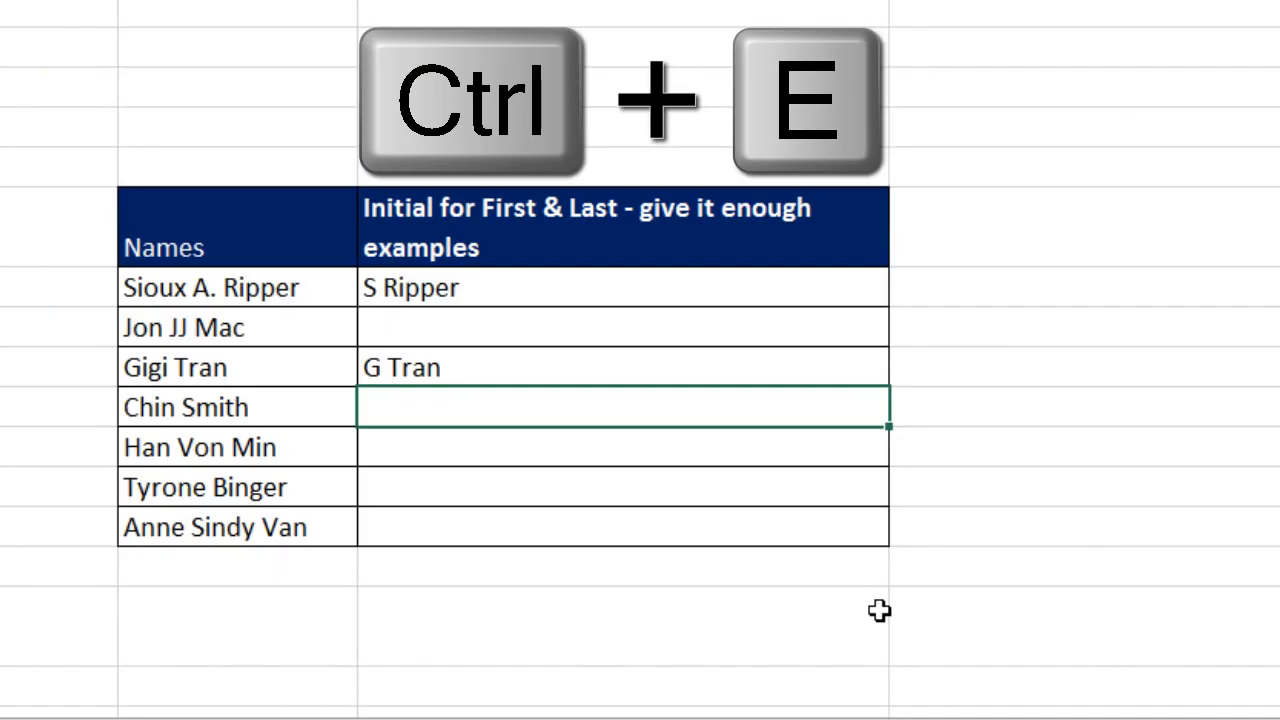
{"action": "key", "text": "ctrl+e"}
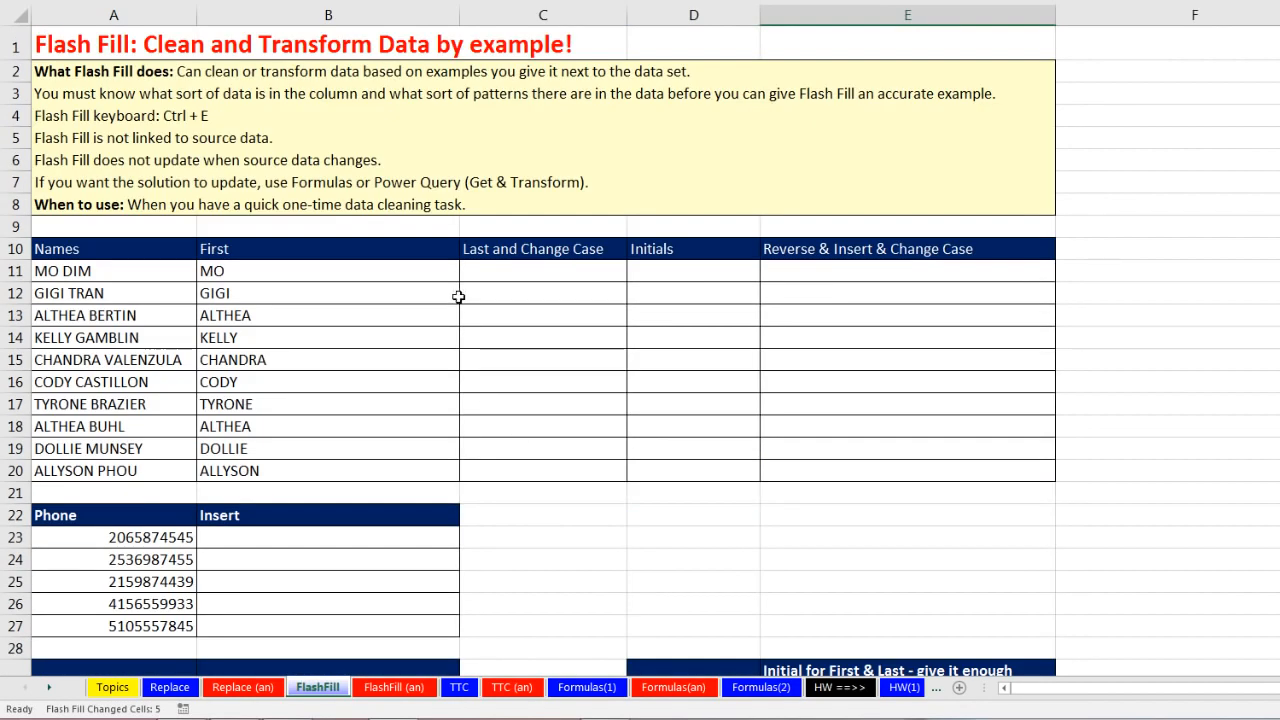
Step: Enter Dim in C11 and Flash Fill proper-case last names down to Phou in C20
{"action": "left_click", "coordinate": [499, 272]}
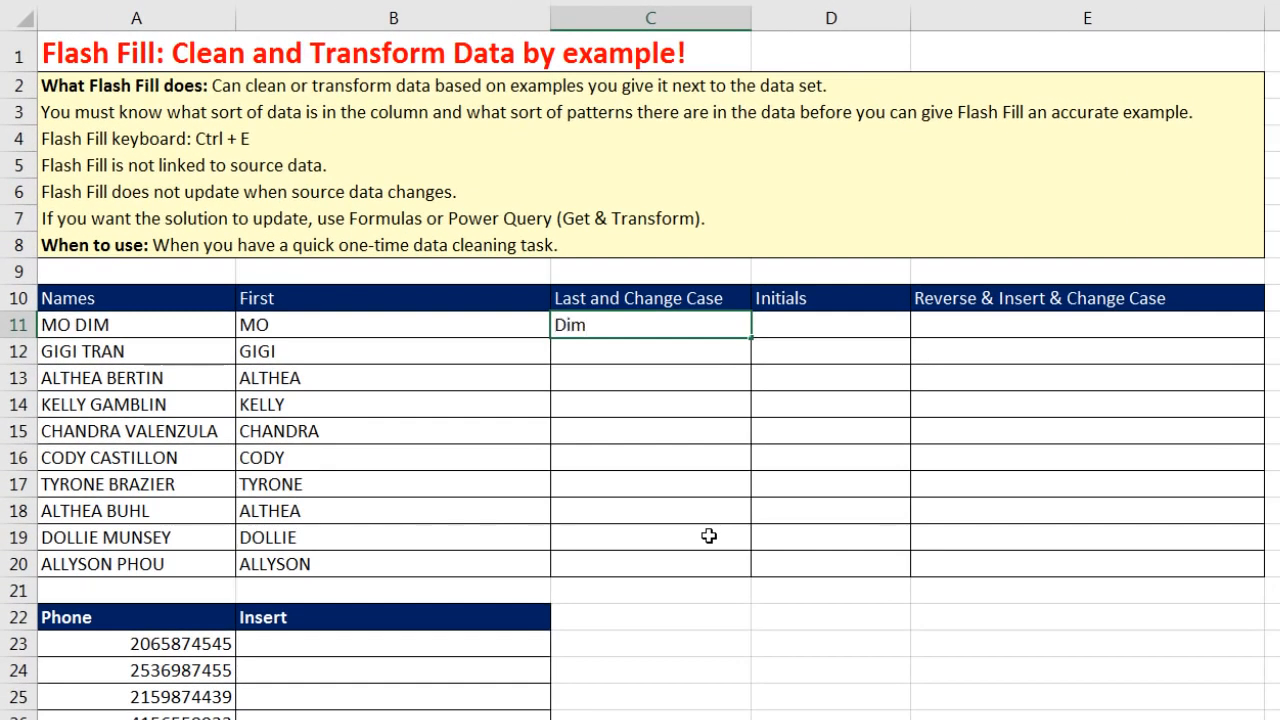
{"action": "key", "text": "Return"}
{"action": "key", "text": "ctrl+e"}
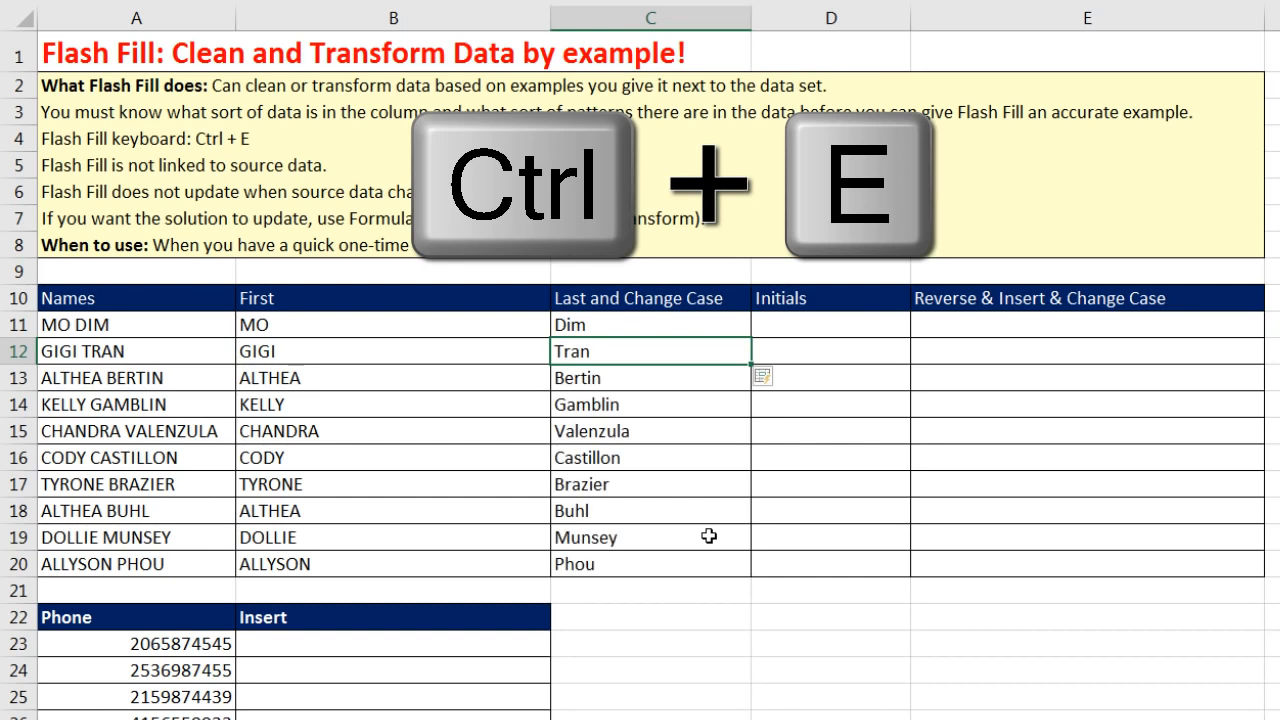
Step: Enter M D in D11, Flash Fill from it, then undo the incorrect initials
{"action": "left_click", "coordinate": [868, 322]}
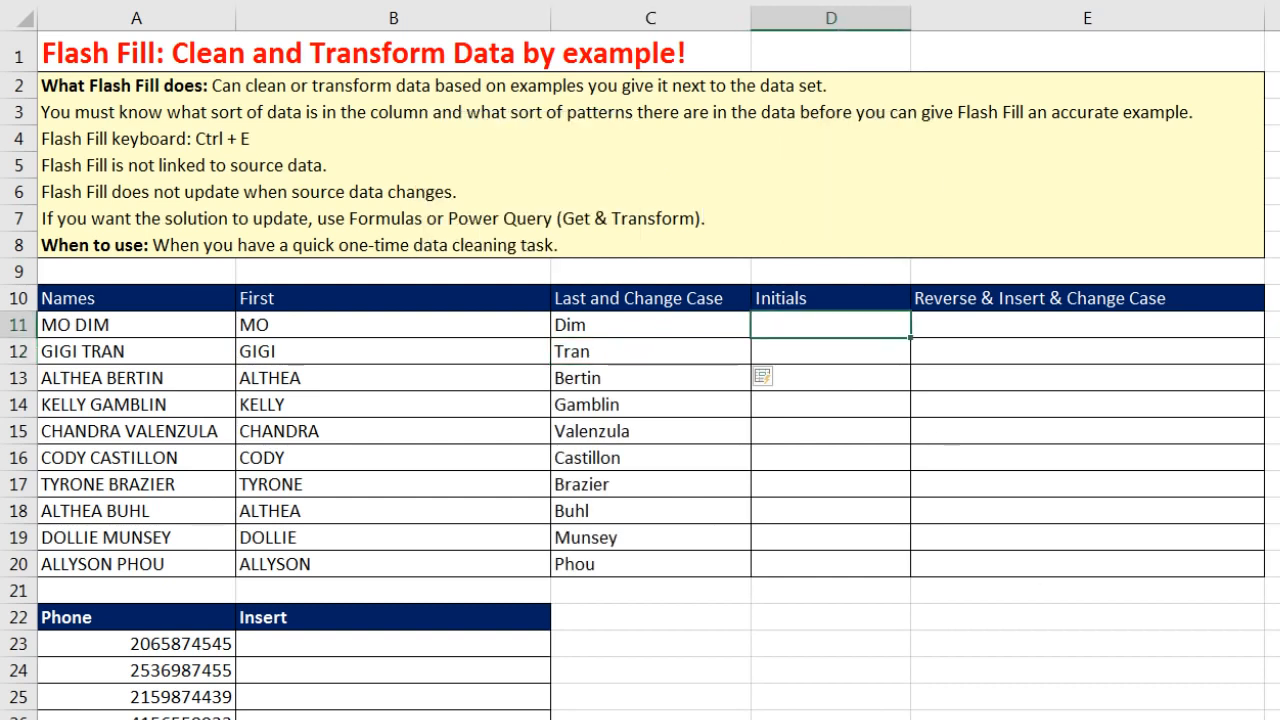
{"action": "type", "text": "M D"}
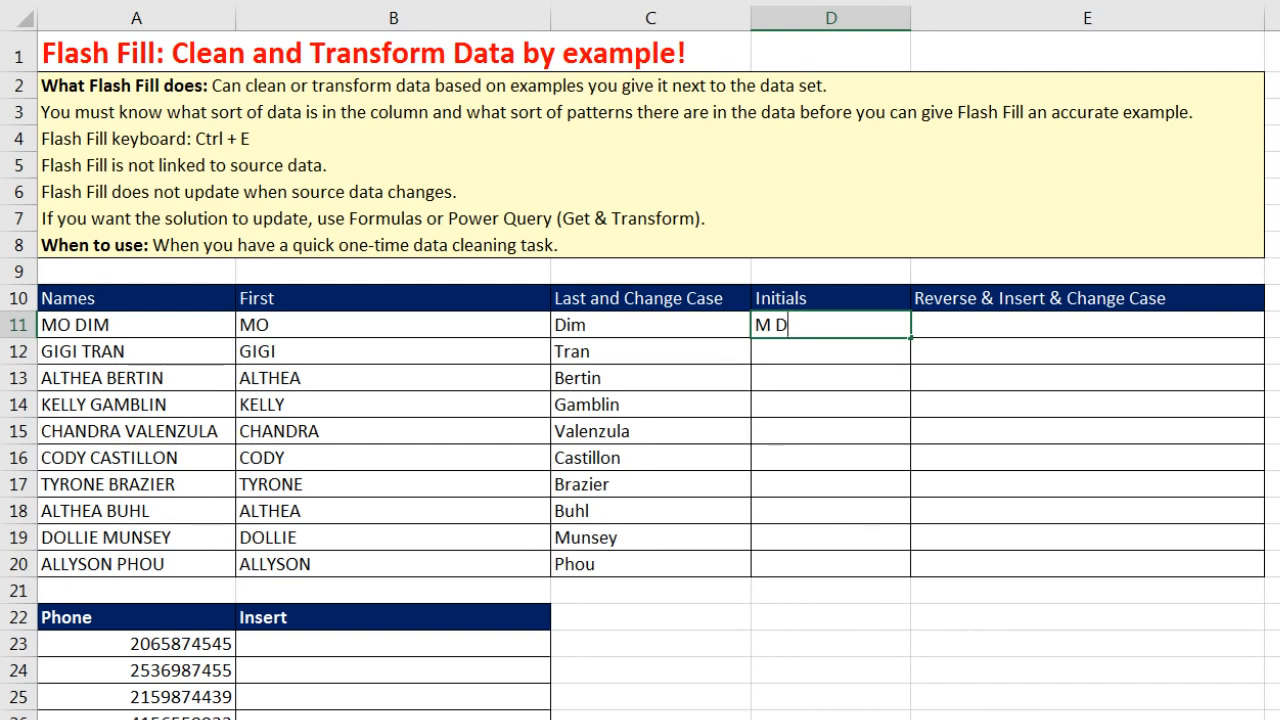
{"action": "key", "text": "Return"}
{"action": "key", "text": "ctrl+e"}
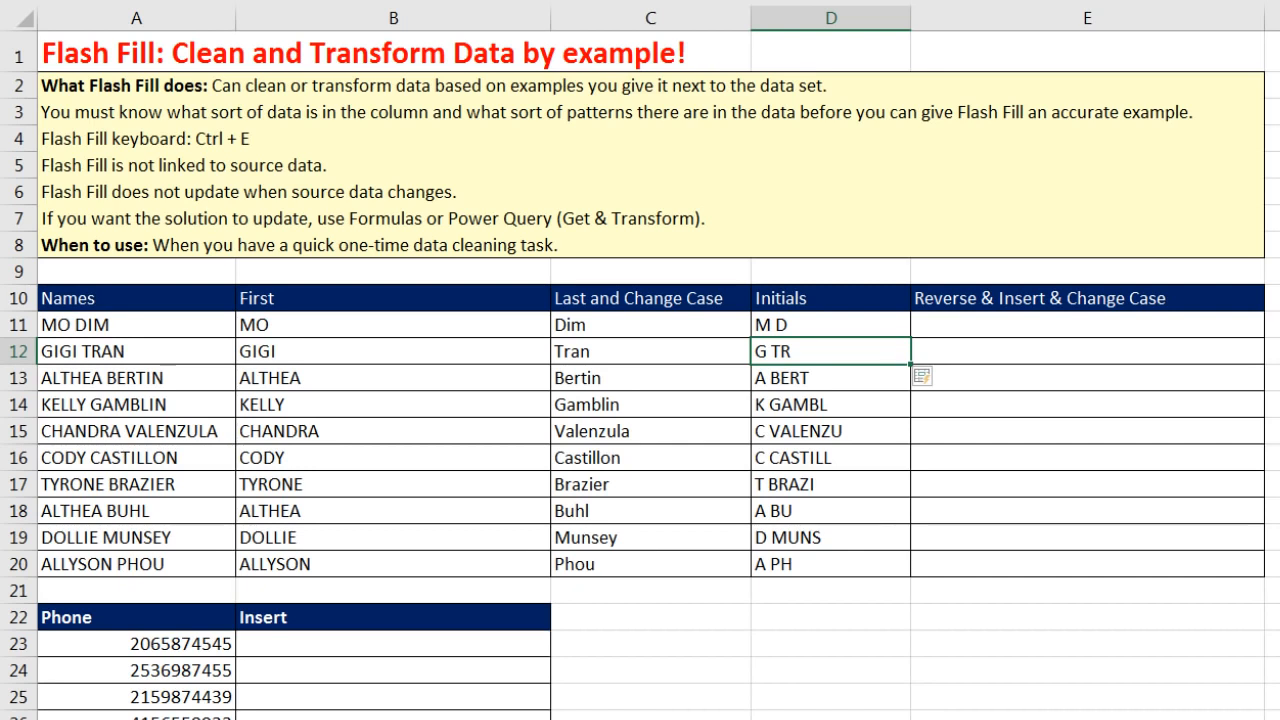
{"action": "key", "text": "ctrl+z"}
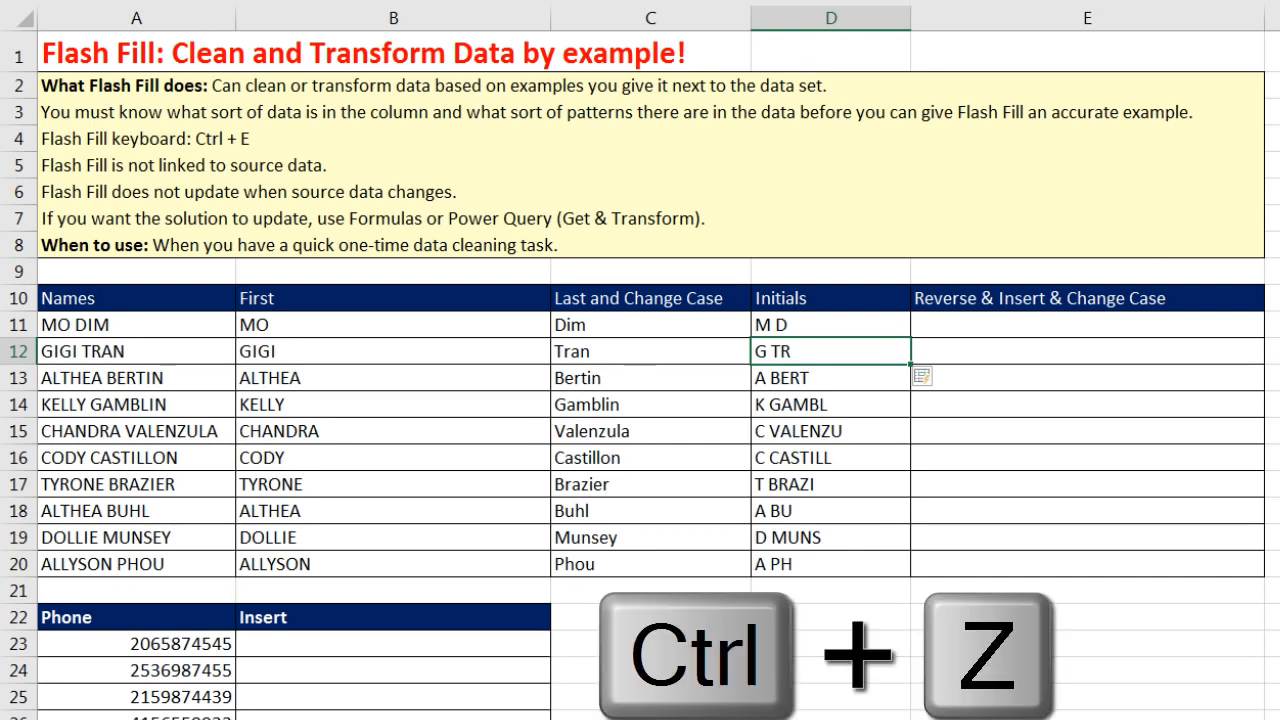
Step: Re-enter M D, add G T in D12, and Flash Fill initials for D11:D20
{"action": "left_click", "coordinate": [817, 329]}
{"action": "key", "text": "Delete"}
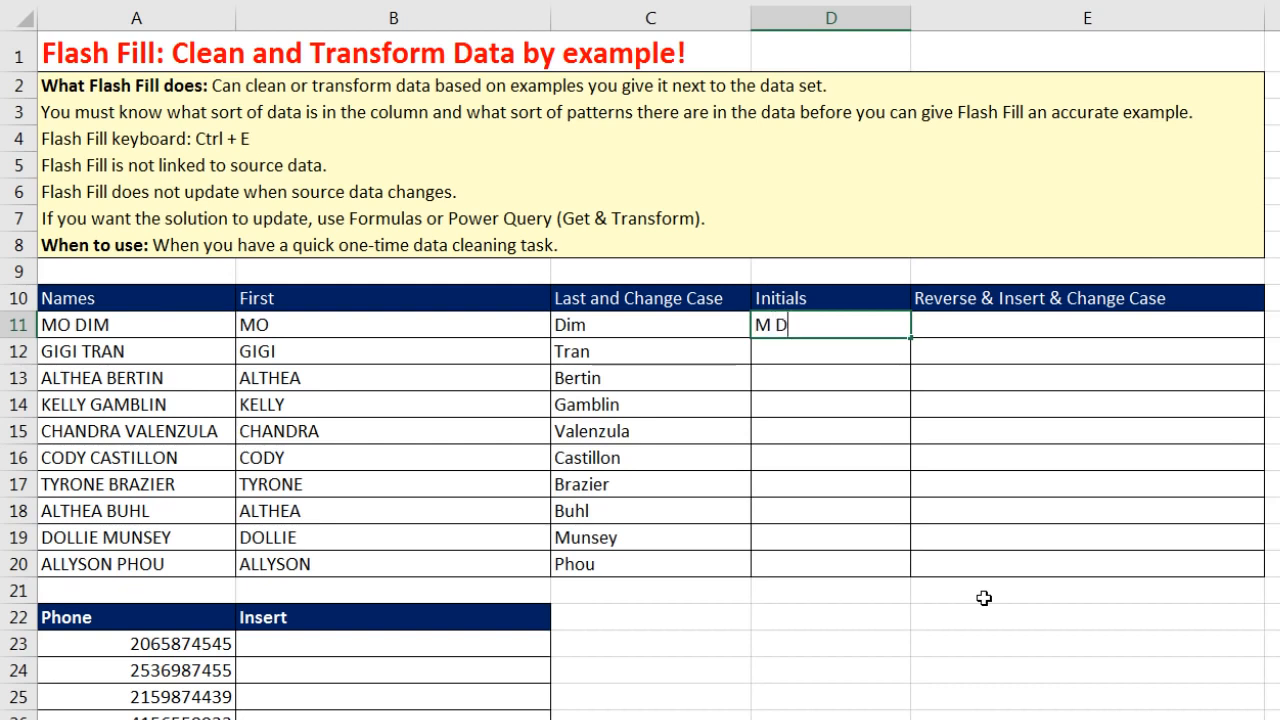
{"action": "key", "text": "Return"}
{"action": "type", "text": "G TR"}
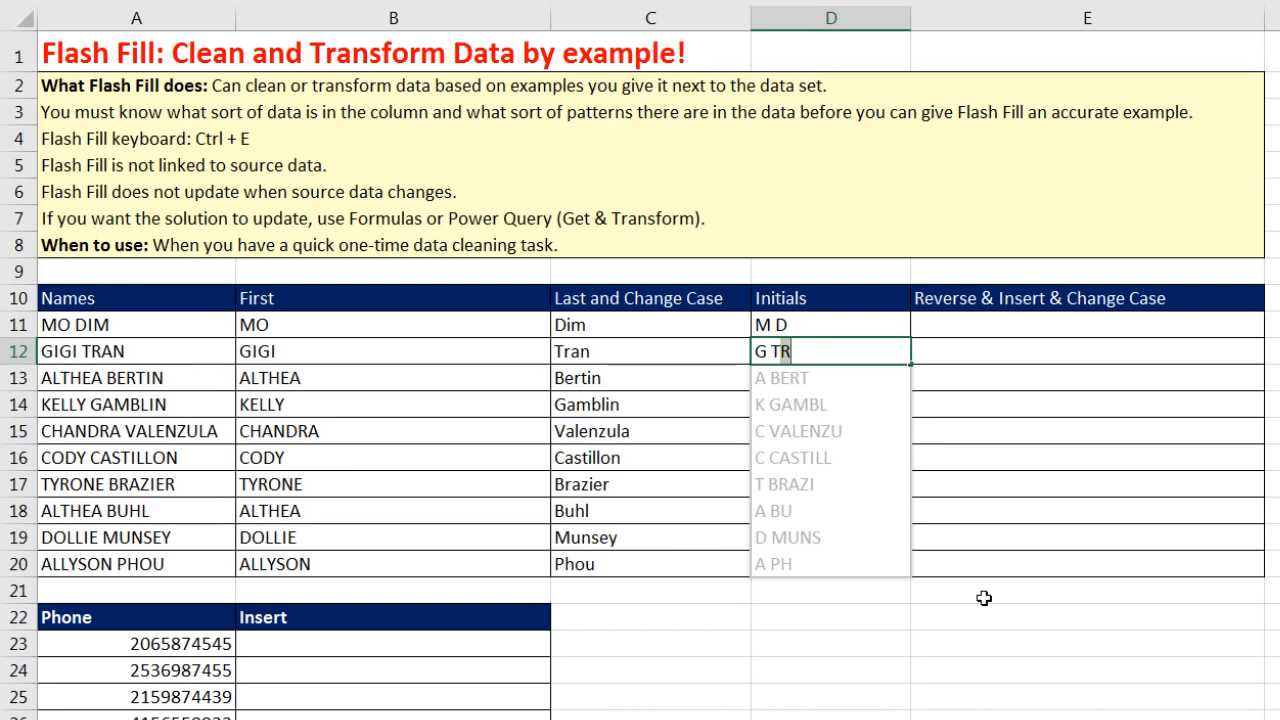
{"action": "key", "text": "Delete"}
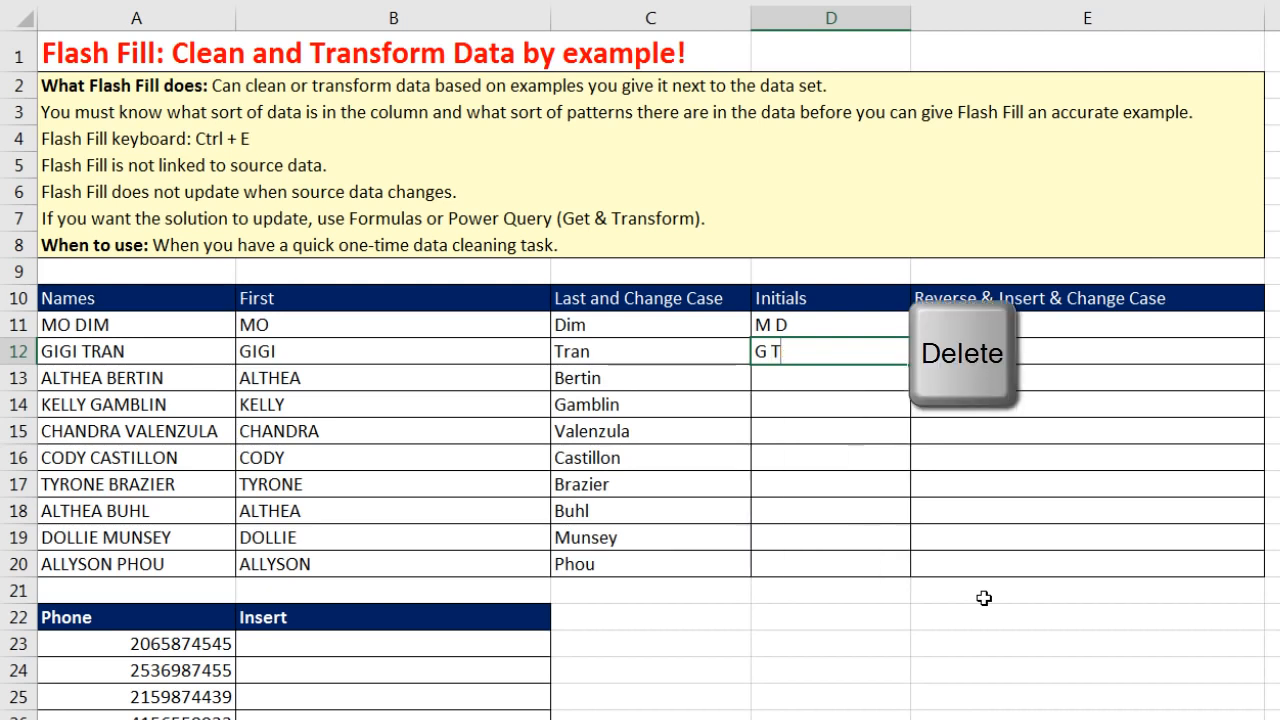
{"action": "key", "text": "Return"}
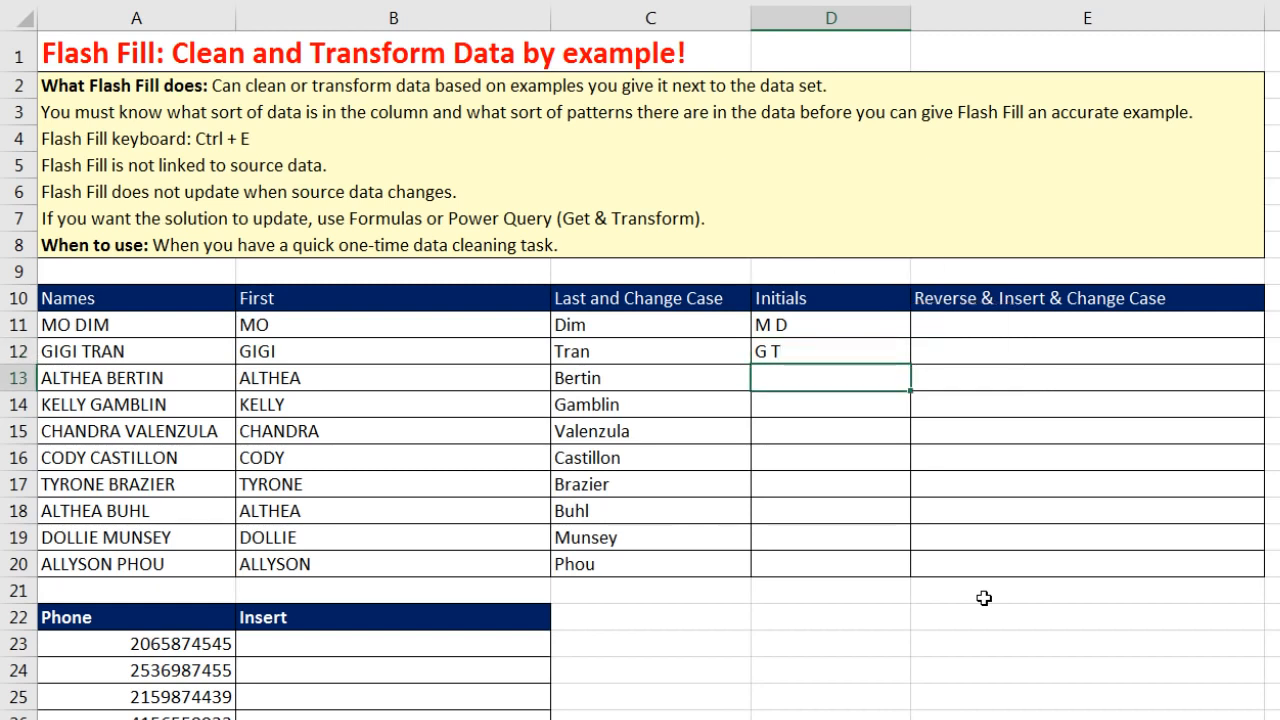
{"action": "key", "text": "ctrl+e"}
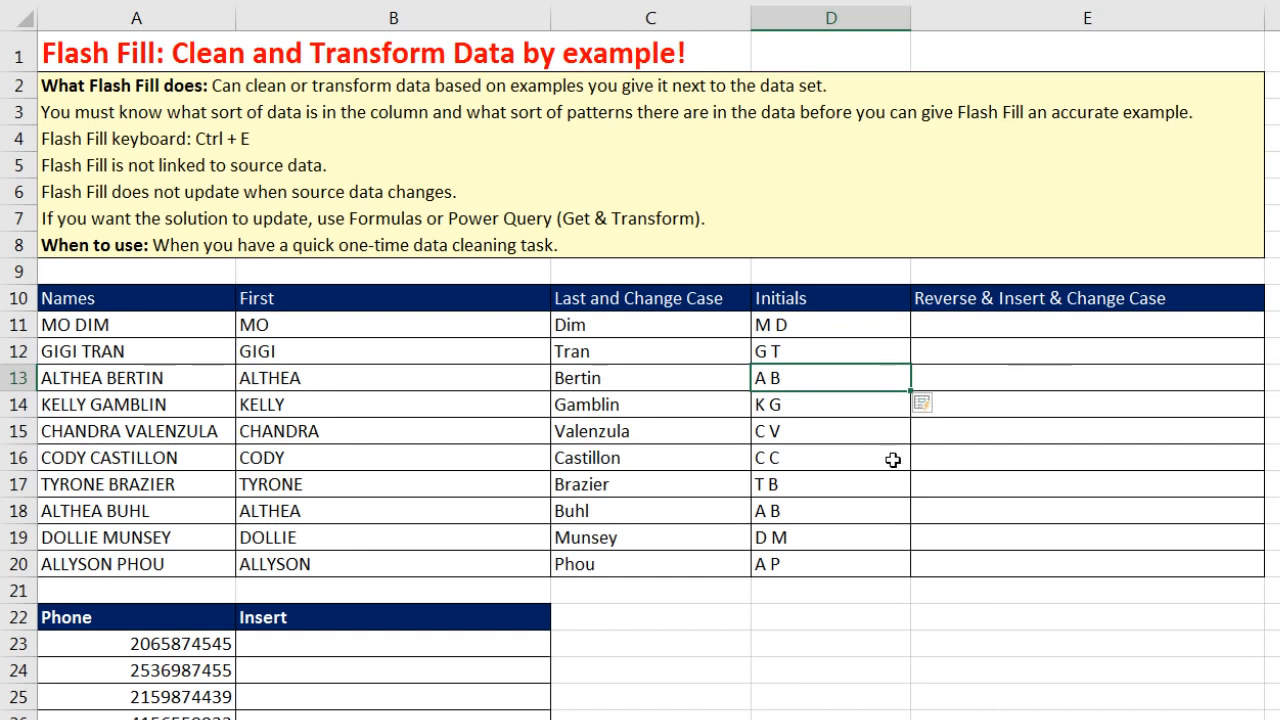
{"action": "left_click", "coordinate": [953, 327]}
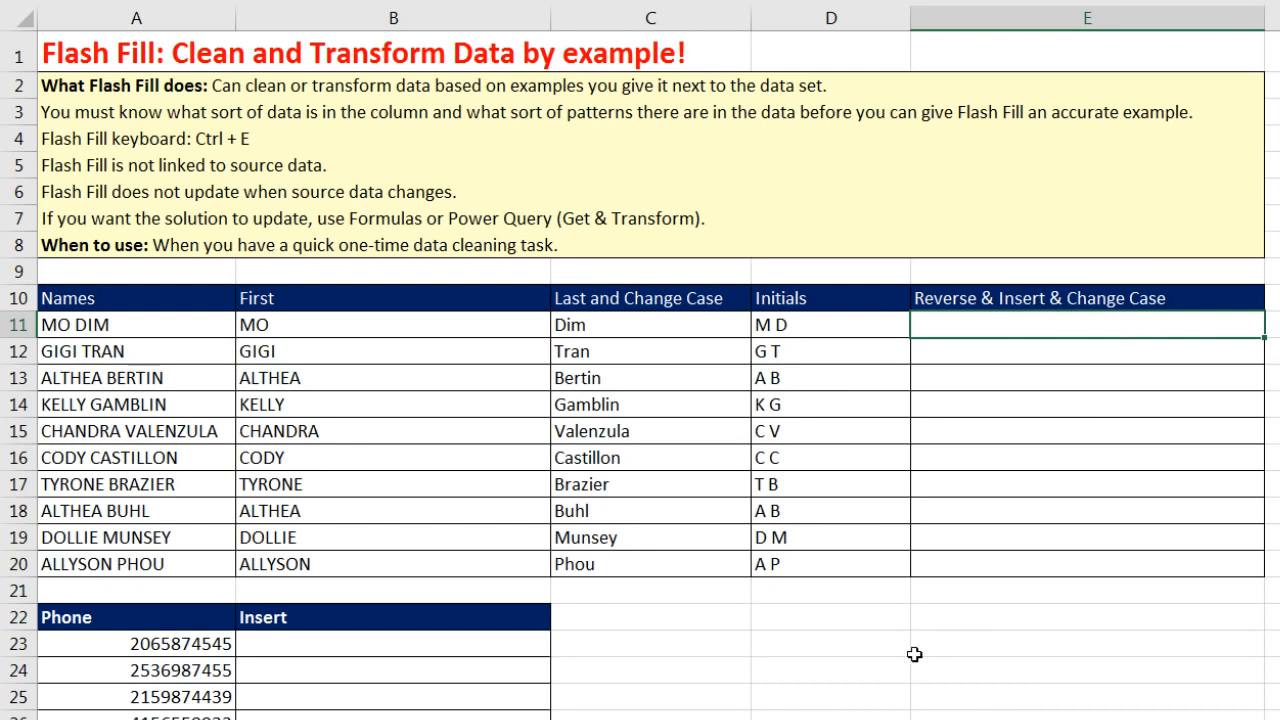
{"action": "type", "text": "im, Mo"}
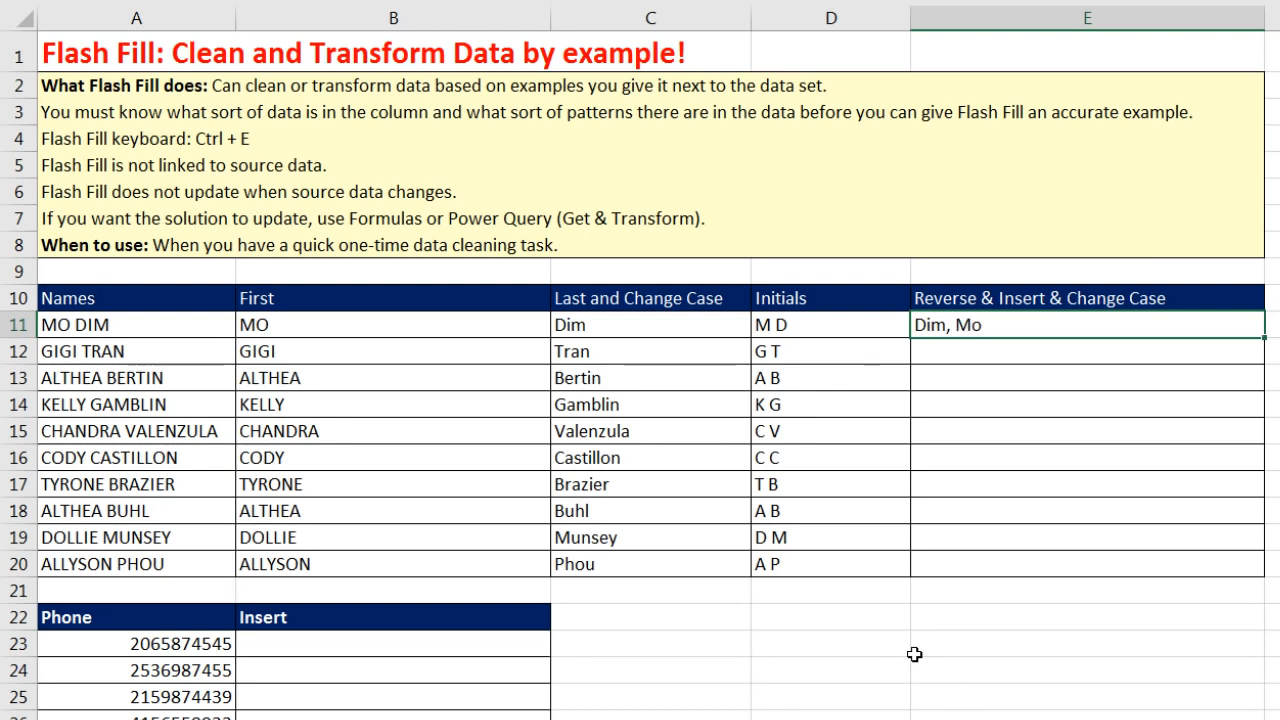
{"action": "key", "text": "Return"}
{"action": "key", "text": "ctrl+e"}
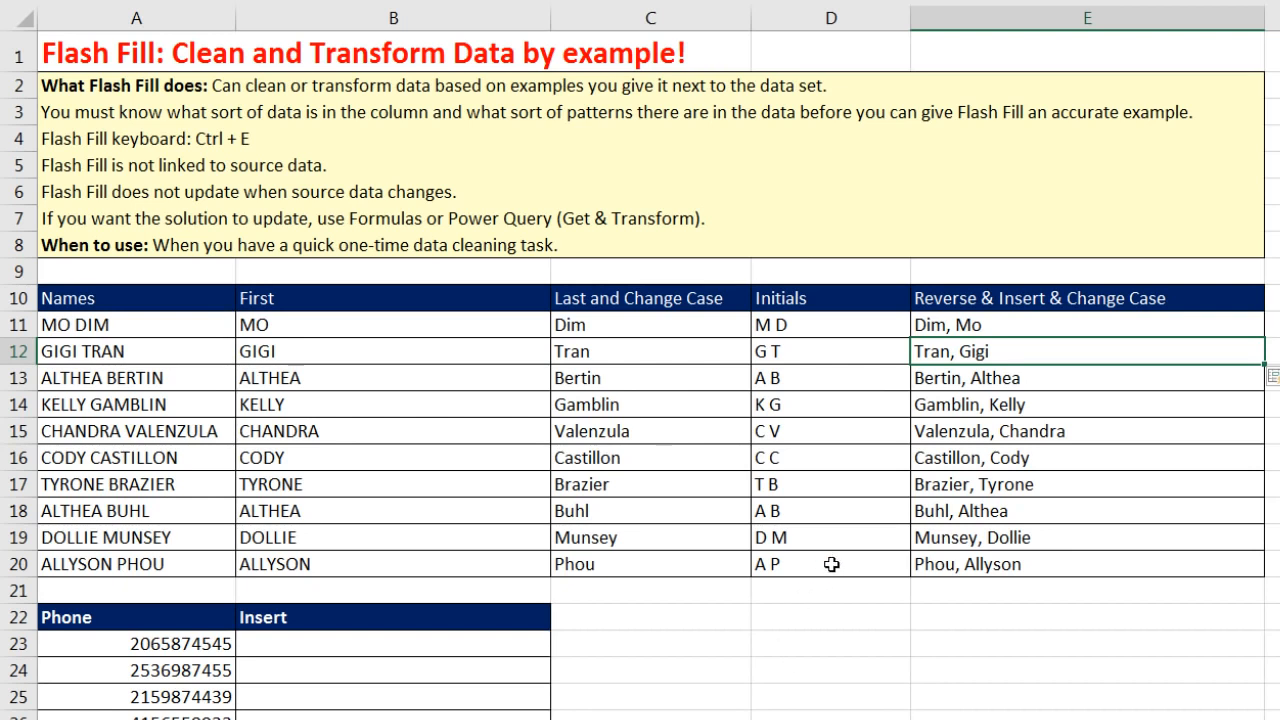
{"action": "scroll", "coordinate": [829, 570], "scroll_direction": "down", "scroll_amount": 3}
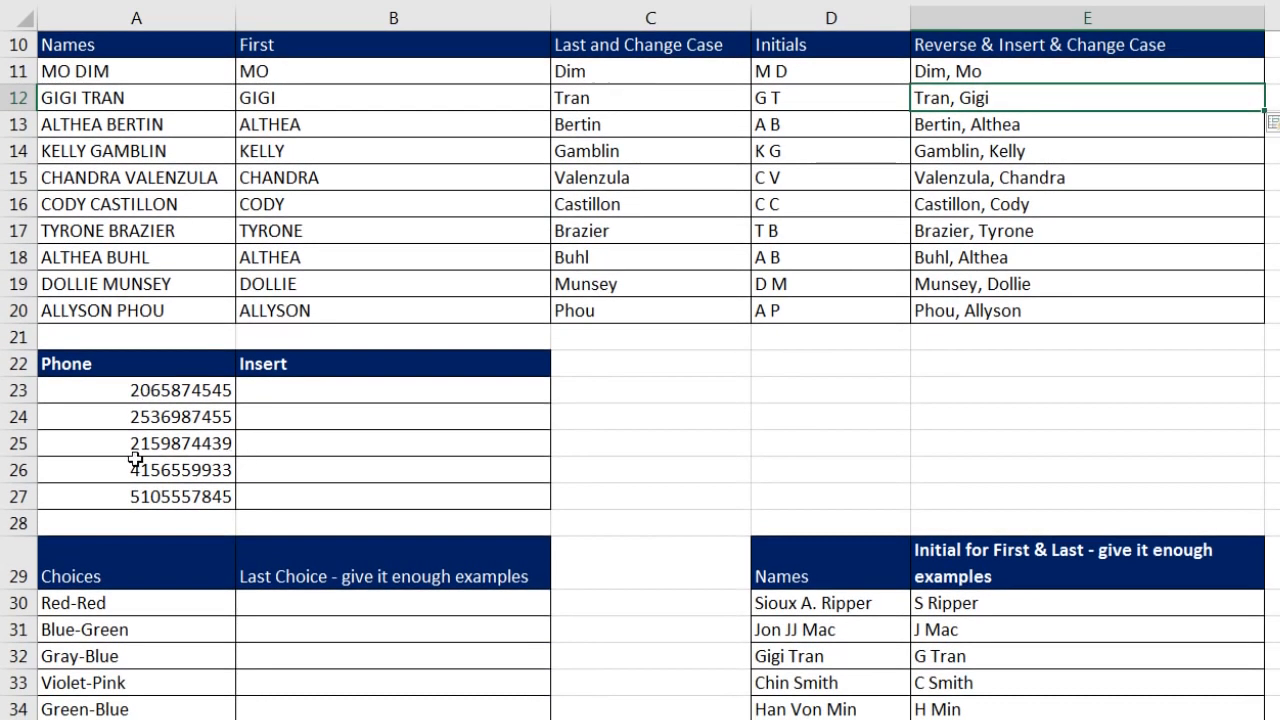
{"action": "left_click", "coordinate": [331, 392]}
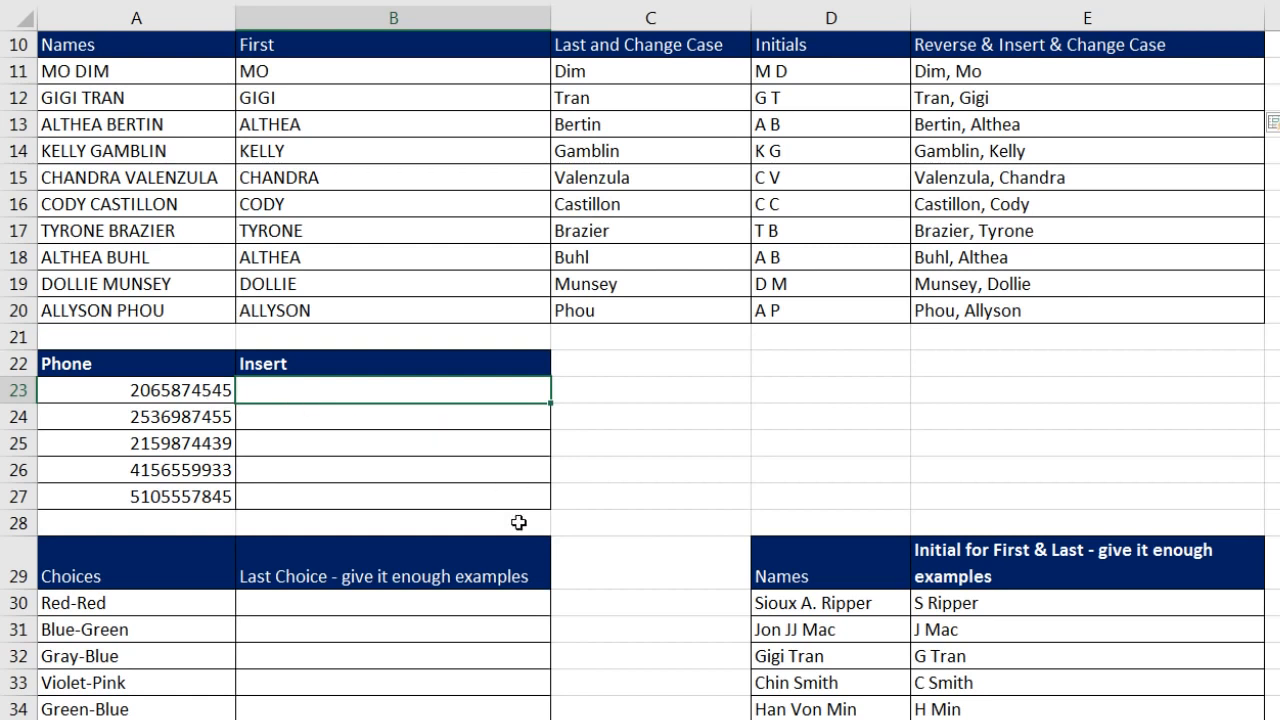
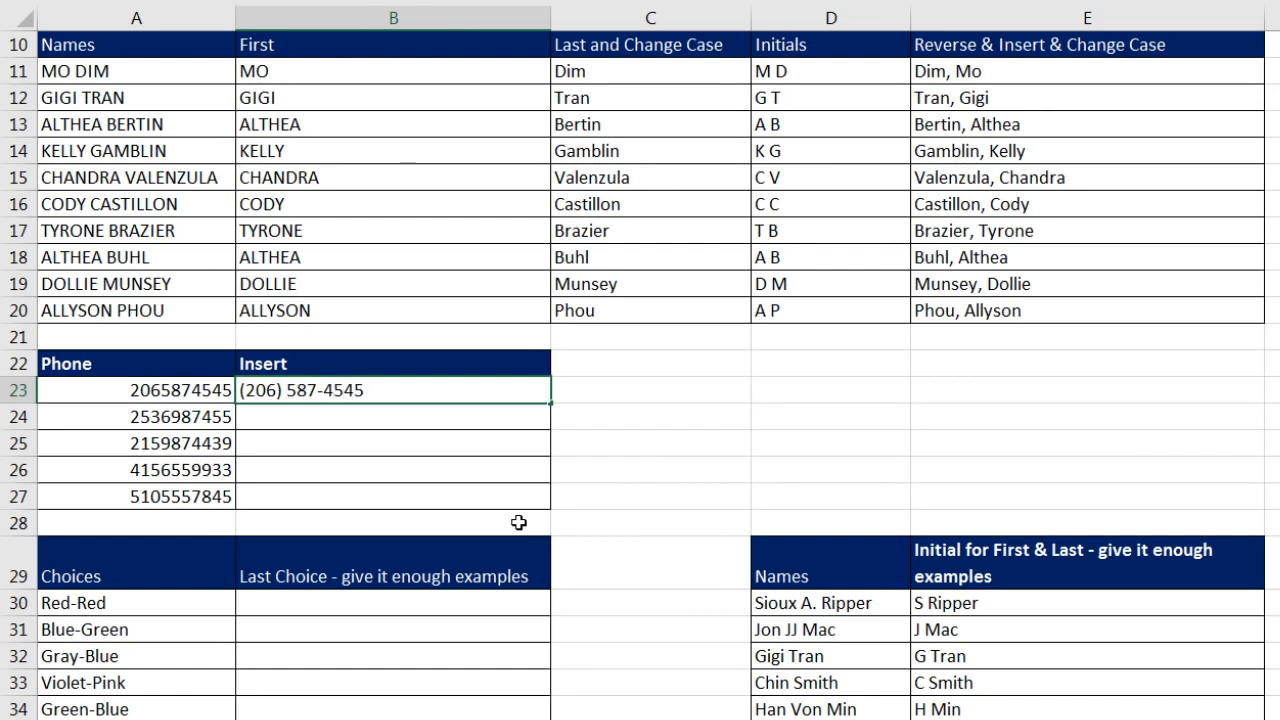
{"action": "key", "text": "Return"}
{"action": "key", "text": "ctrl+e"}
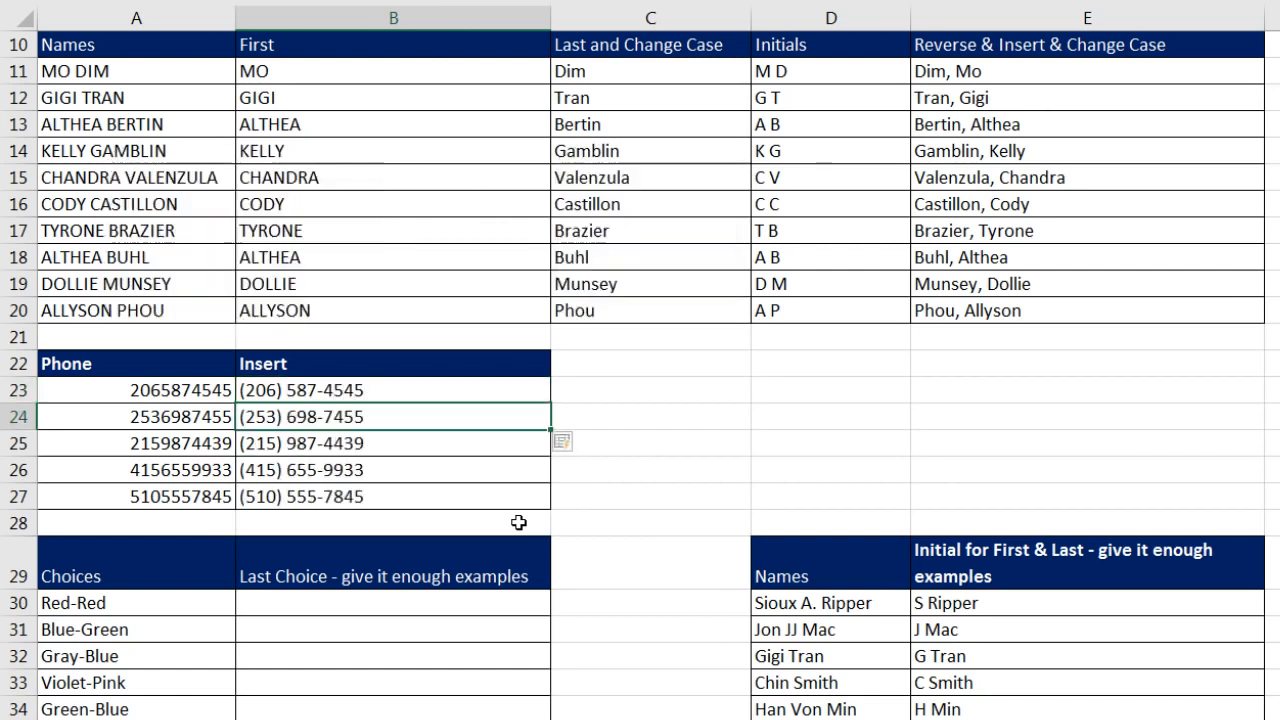
{"action": "scroll", "coordinate": [411, 614], "scroll_direction": "down", "scroll_amount": 1}
Step: Enter Red in B30, try Flash Fill, and undo its wrong first-colour results
{"action": "left_click", "coordinate": [424, 525]}
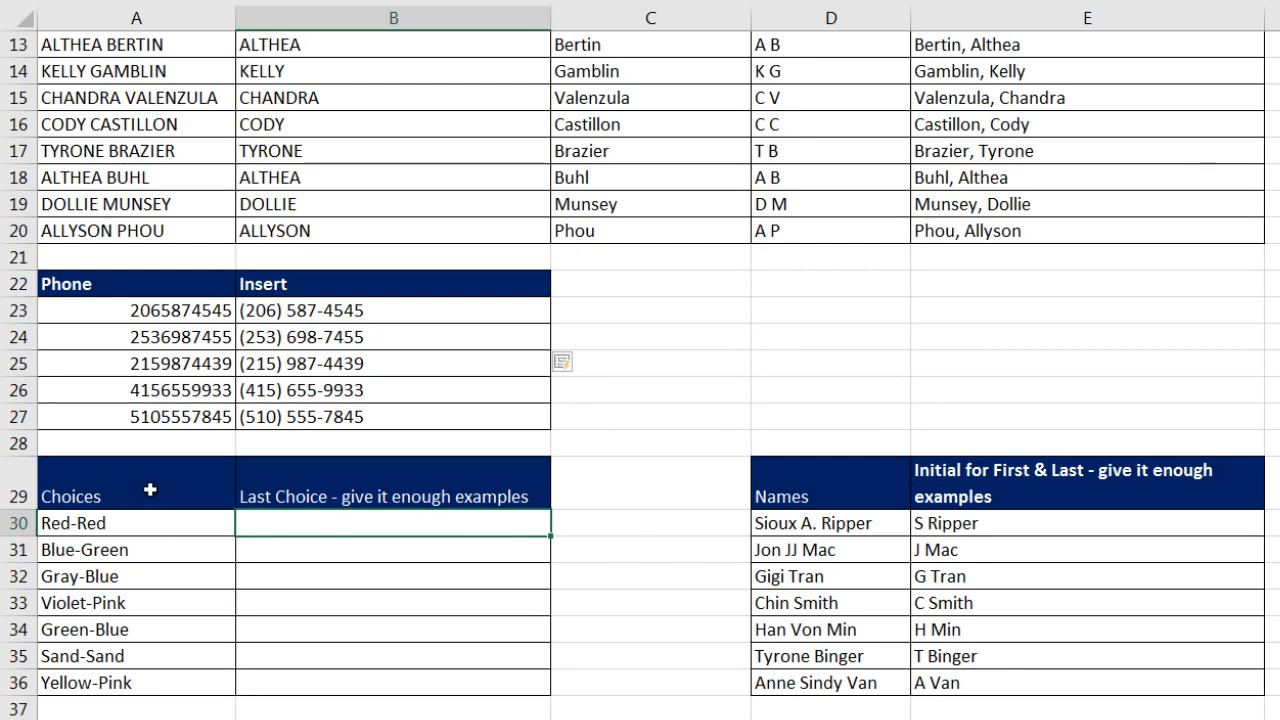
{"action": "type", "text": "Red"}
{"action": "key", "text": "Return"}
{"action": "key", "text": "ctrl+e"}
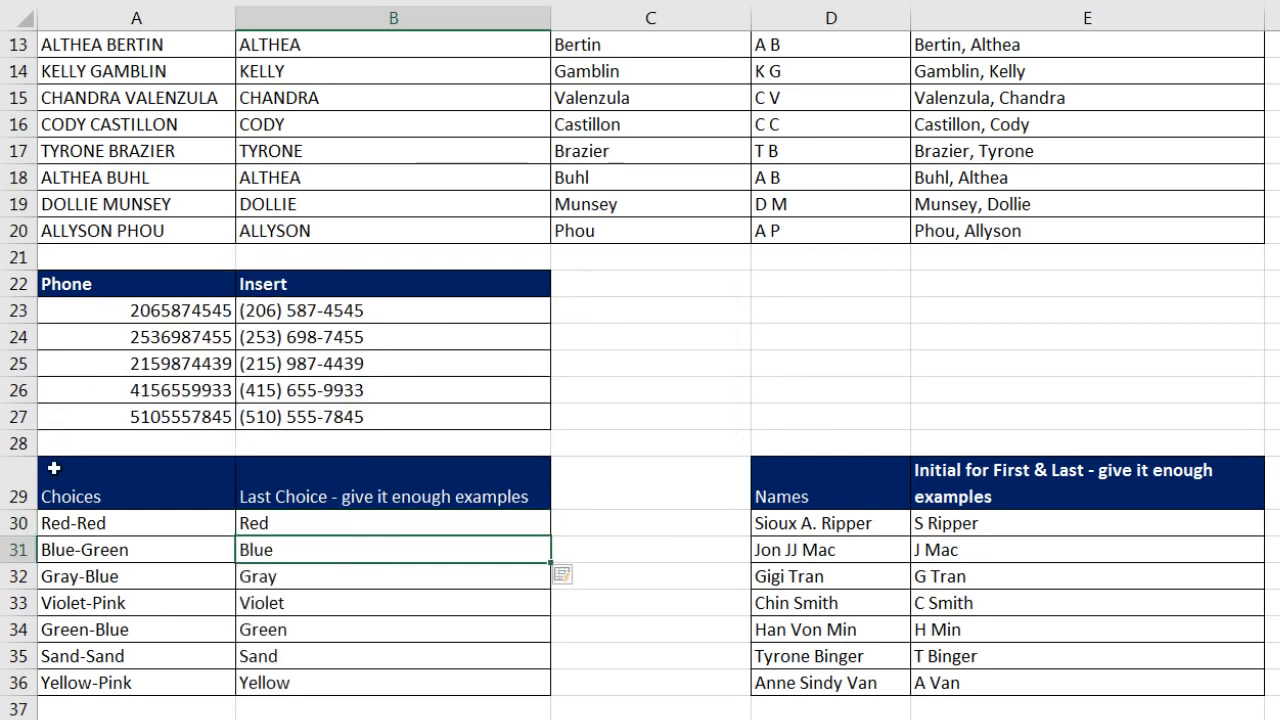
{"action": "key", "text": "ctrl+z"}
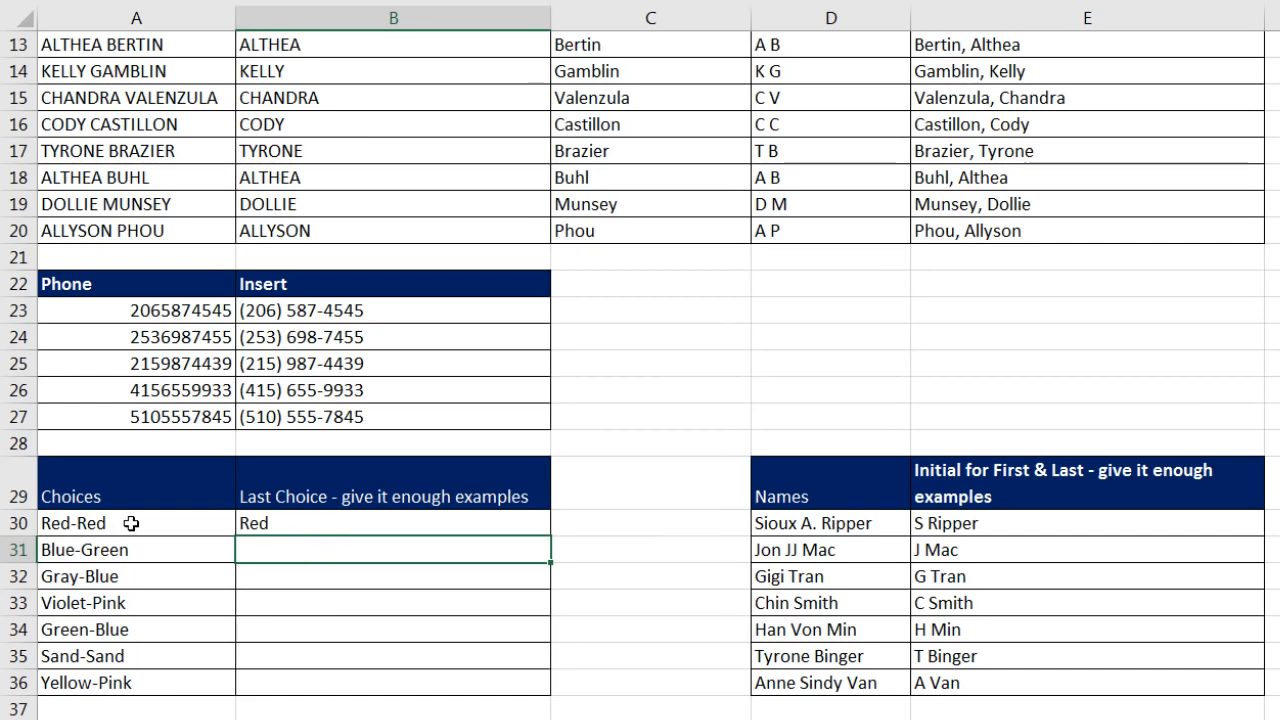
Step: Add Green in B31 and Flash Fill the last colours through Pink in B36
{"action": "type", "text": "Green"}
{"action": "key", "text": "Return"}
{"action": "key", "text": "ctrl+e"}
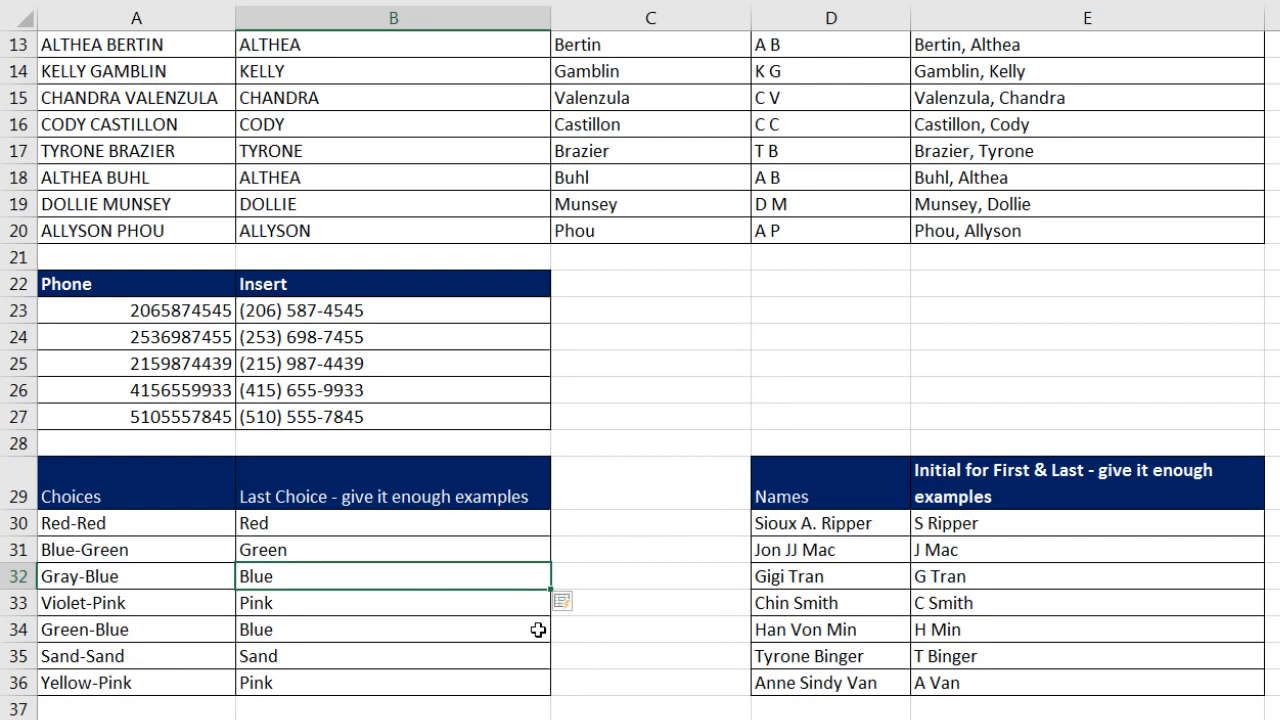
{"action": "scroll", "coordinate": [608, 651], "scroll_direction": "down", "scroll_amount": 6}
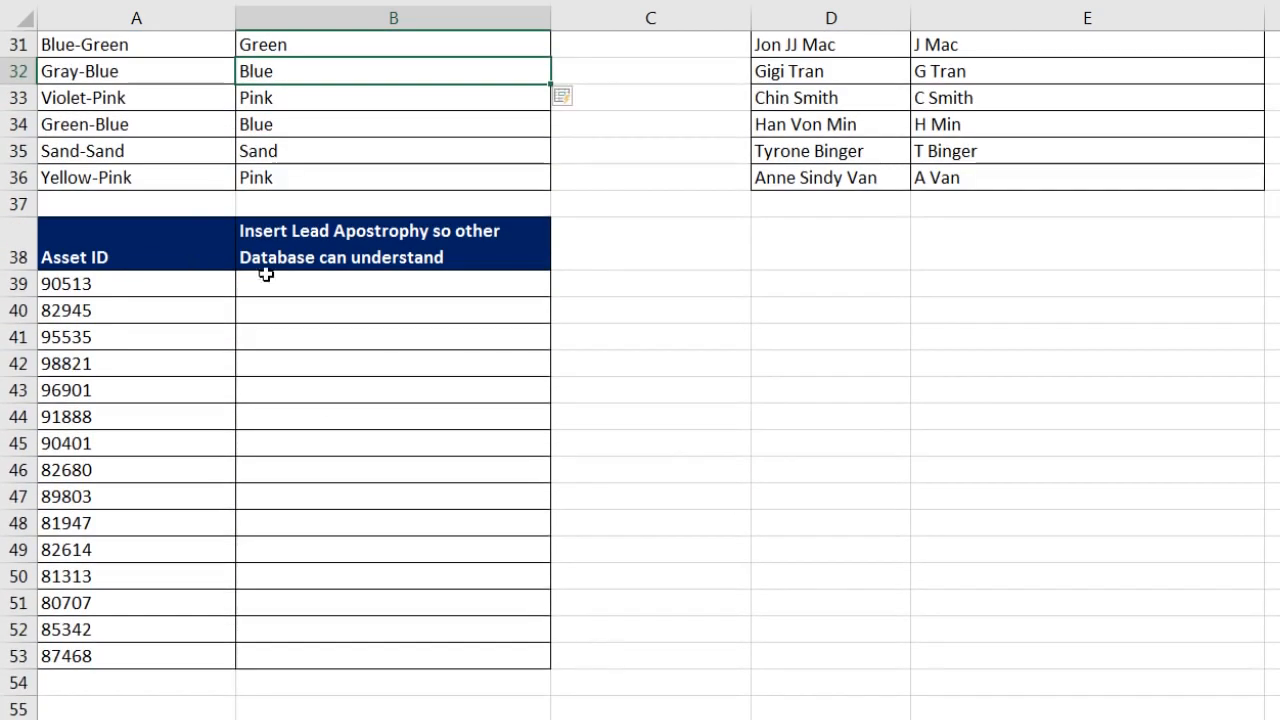
Step: Type '90513 in B39 and Flash Fill text Asset IDs through '87468, checking B42 and B44
{"action": "left_click_drag", "start_coordinate": [103, 284], "coordinate": [103, 337]}
{"action": "left_click_drag", "start_coordinate": [103, 390], "coordinate": [103, 656]}
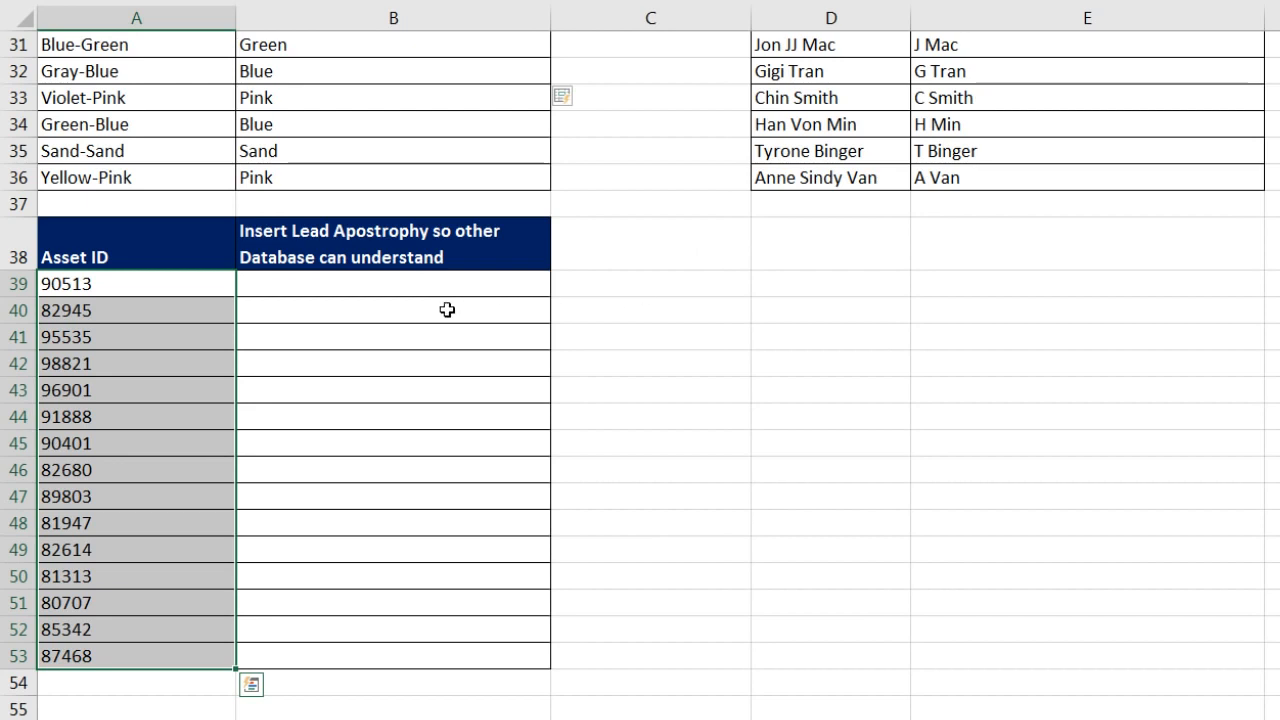
{"action": "left_click", "coordinate": [366, 286]}
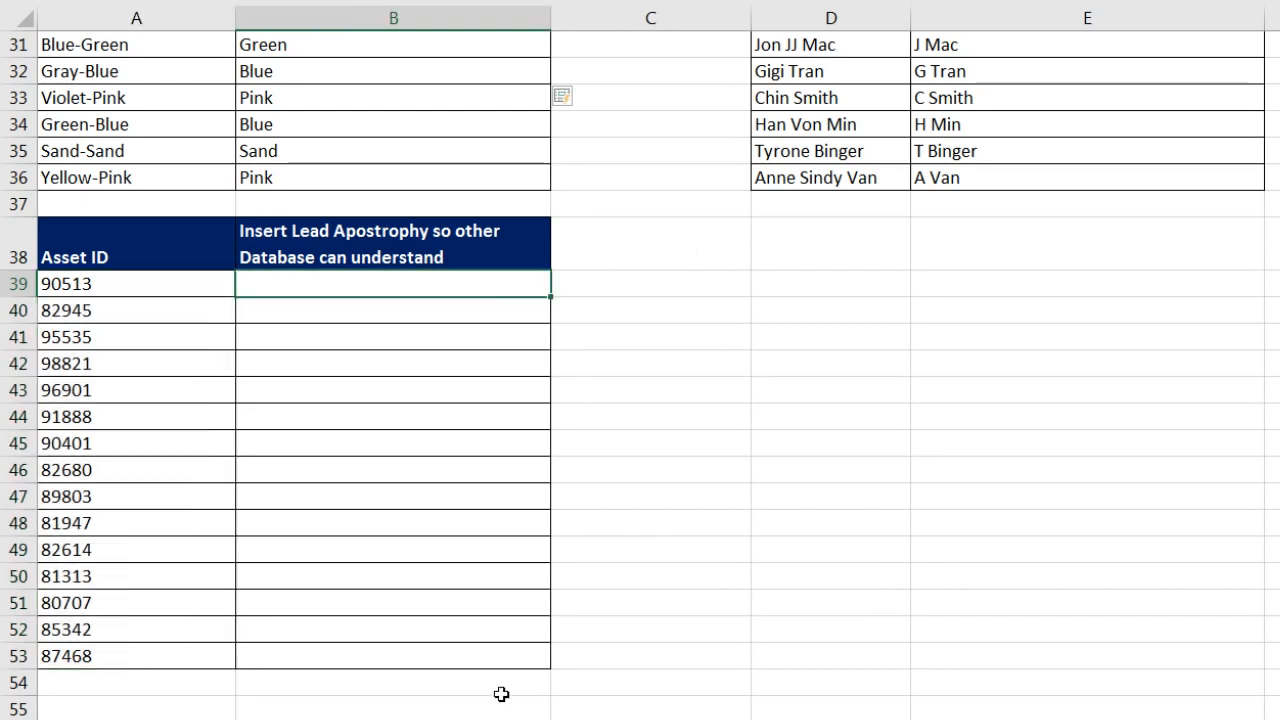
{"action": "type", "text": "'"}
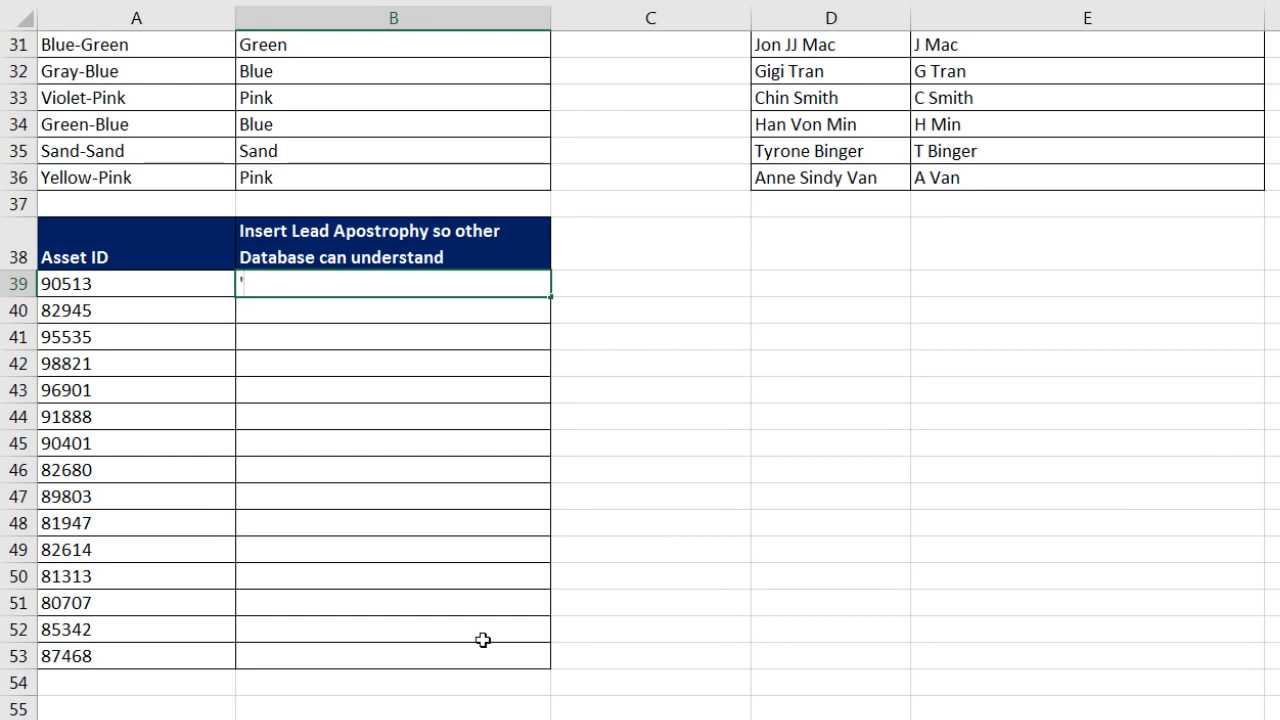
{"action": "type", "text": "90513"}
{"action": "key", "text": "Return"}
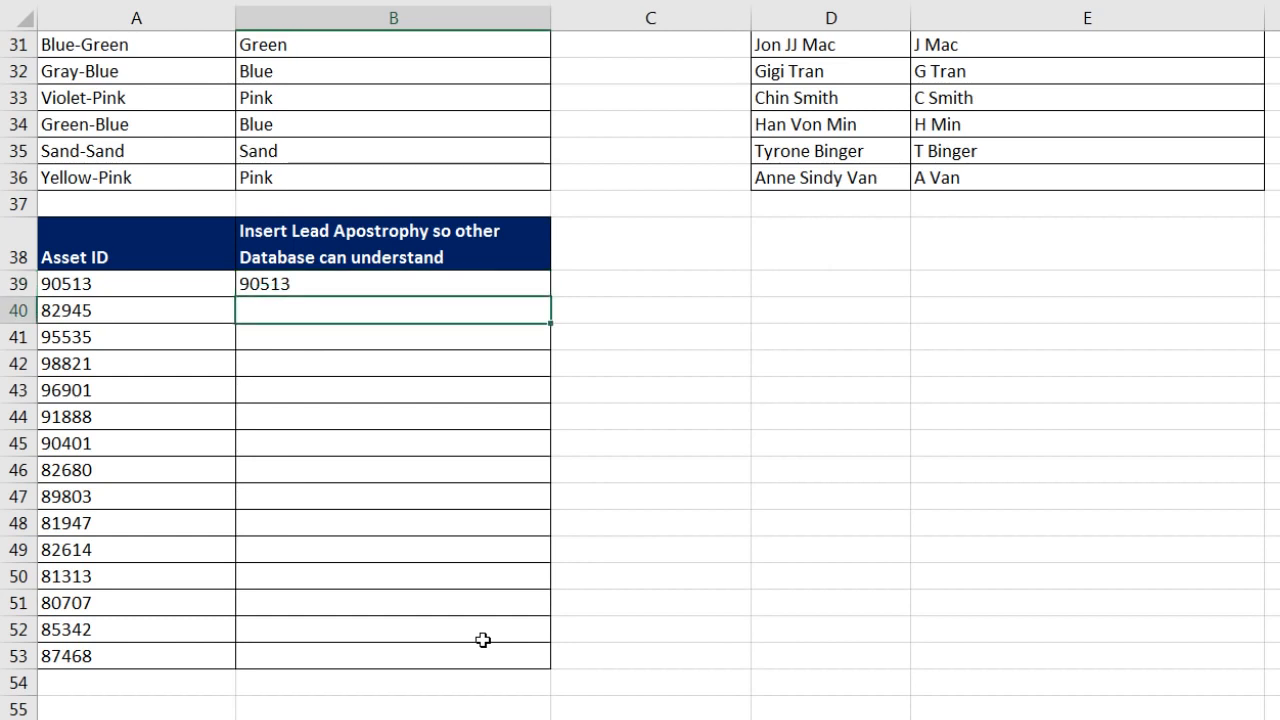
{"action": "key", "text": "ctrl+e"}
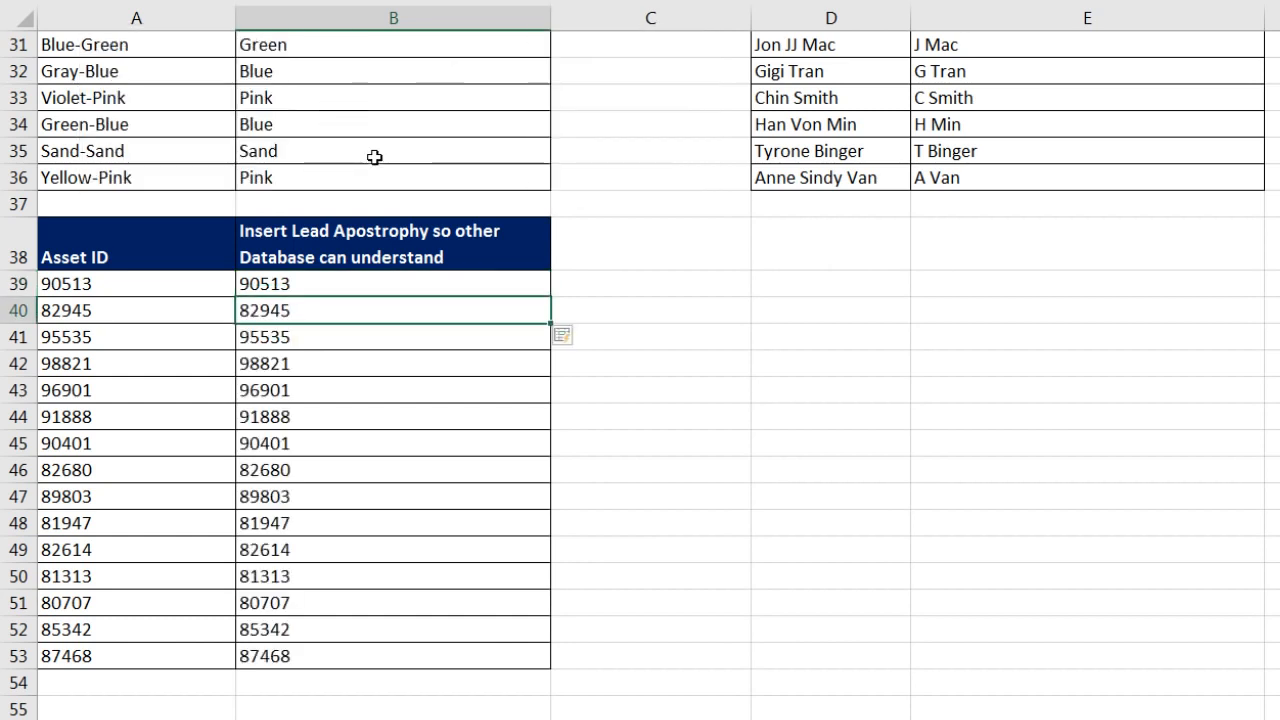
{"action": "left_click", "coordinate": [270, 364]}
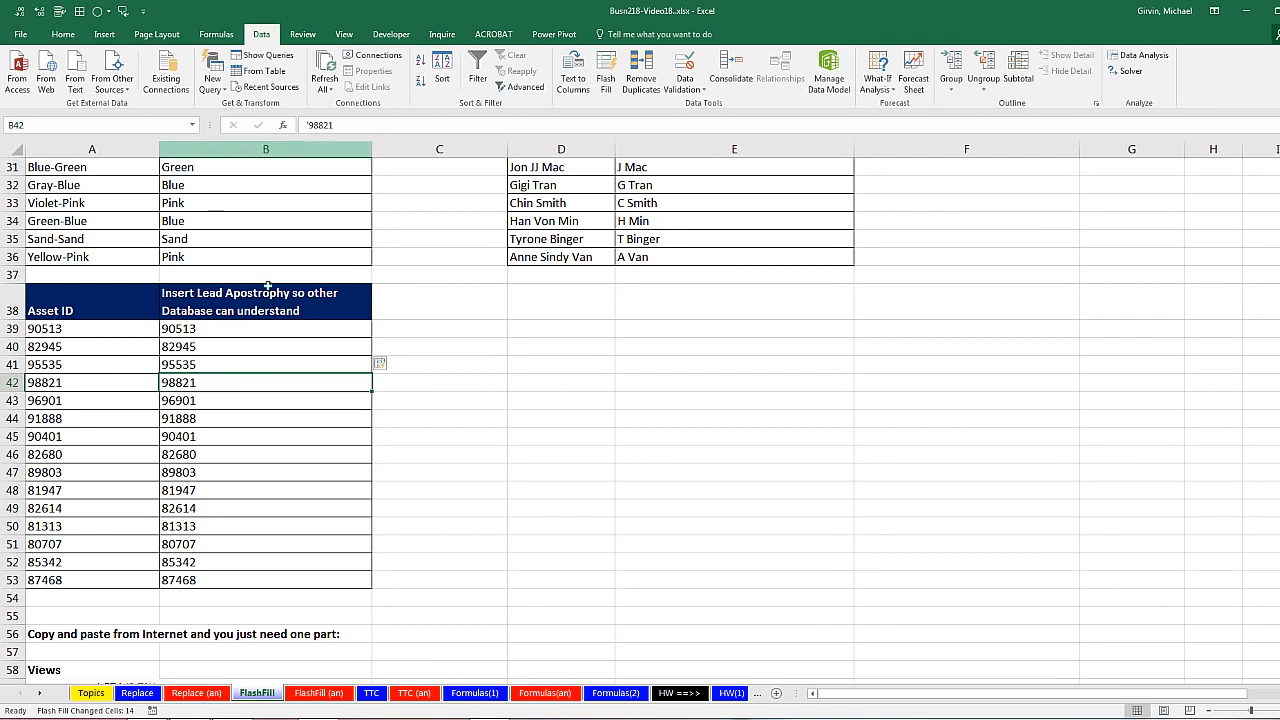
{"action": "left_click", "coordinate": [241, 422]}
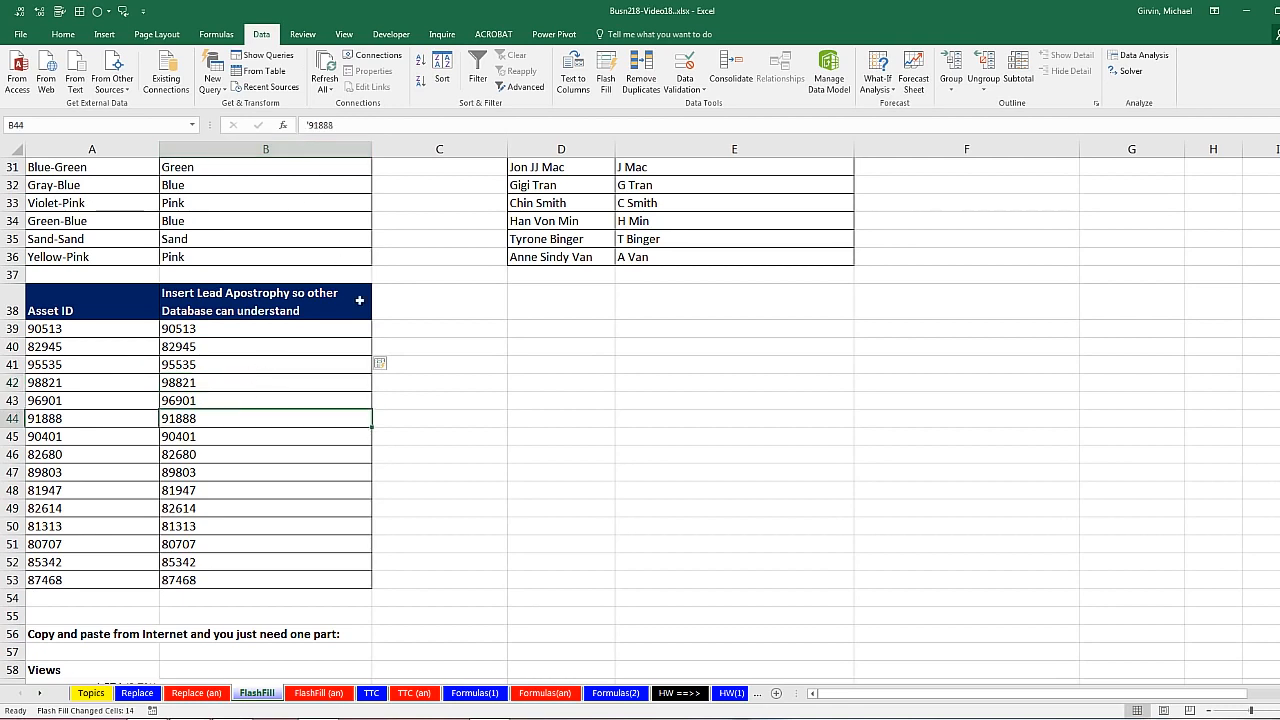
{"action": "scroll", "coordinate": [366, 340], "scroll_direction": "down", "scroll_amount": 7}
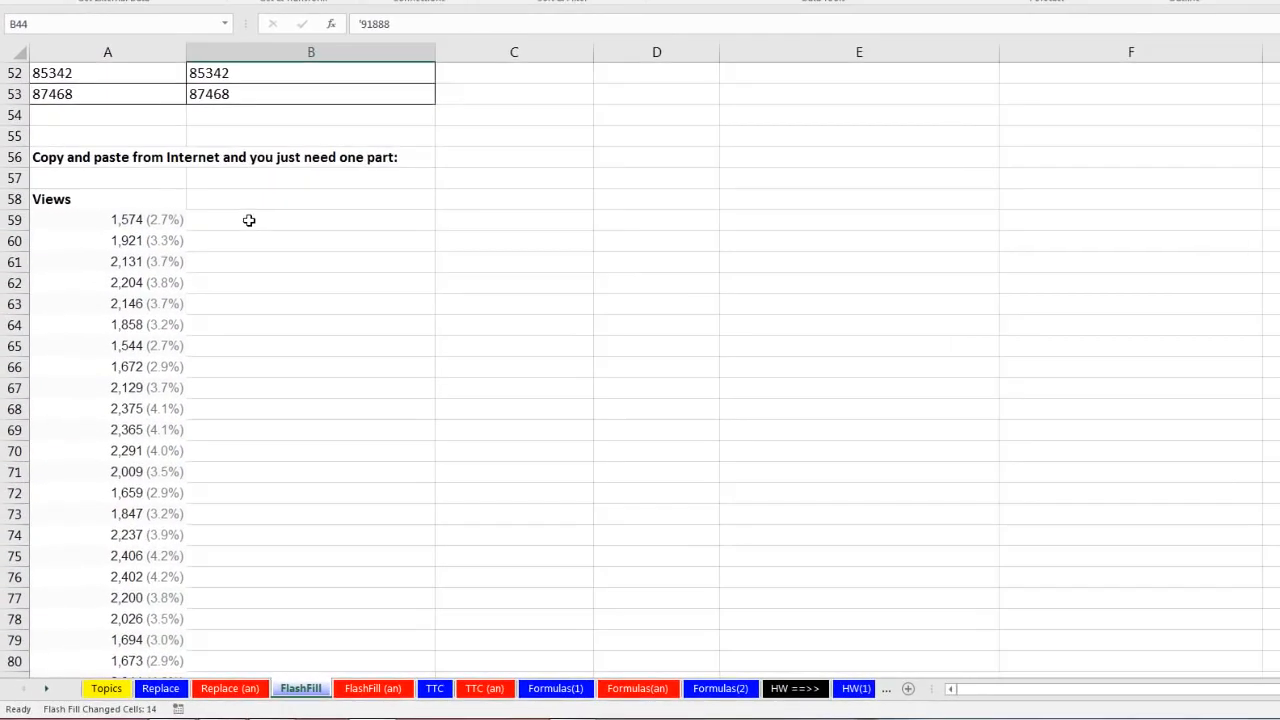
Step: Enter 1574 in B59 and Flash Fill the remaining view counts down to 1673
{"action": "left_click", "coordinate": [214, 293]}
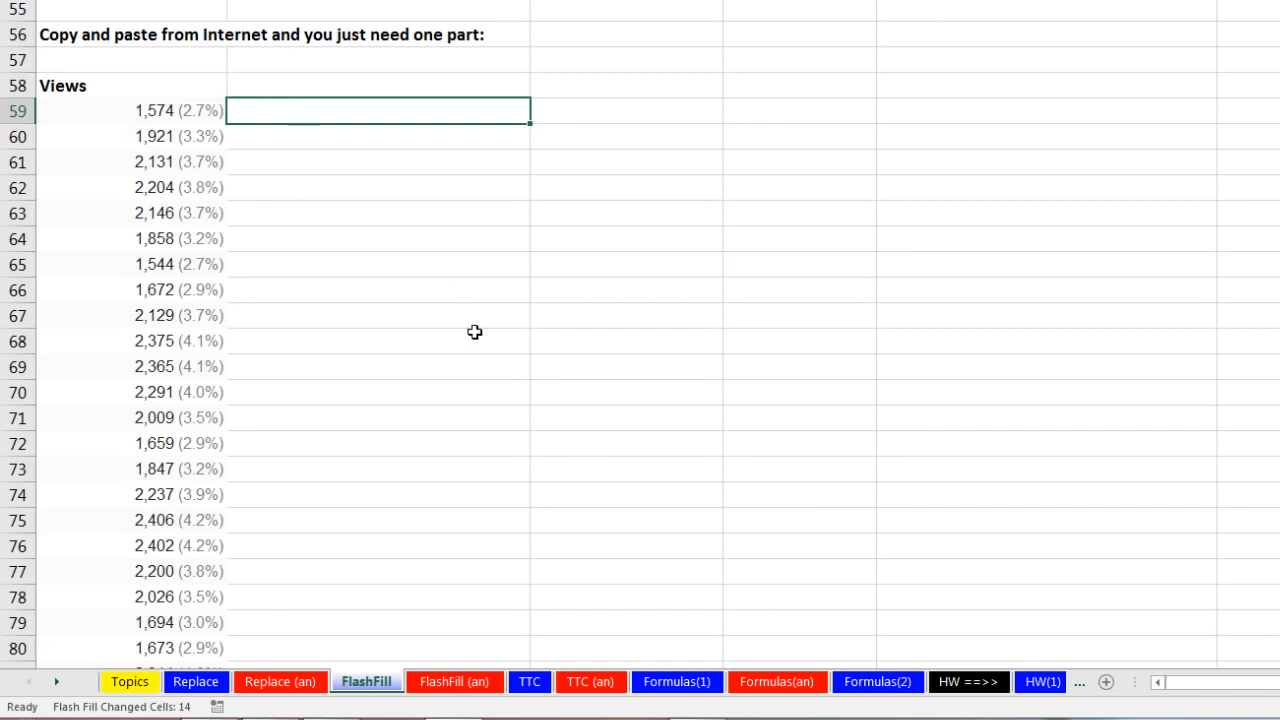
{"action": "type", "text": "1574"}
{"action": "key", "text": "Return"}
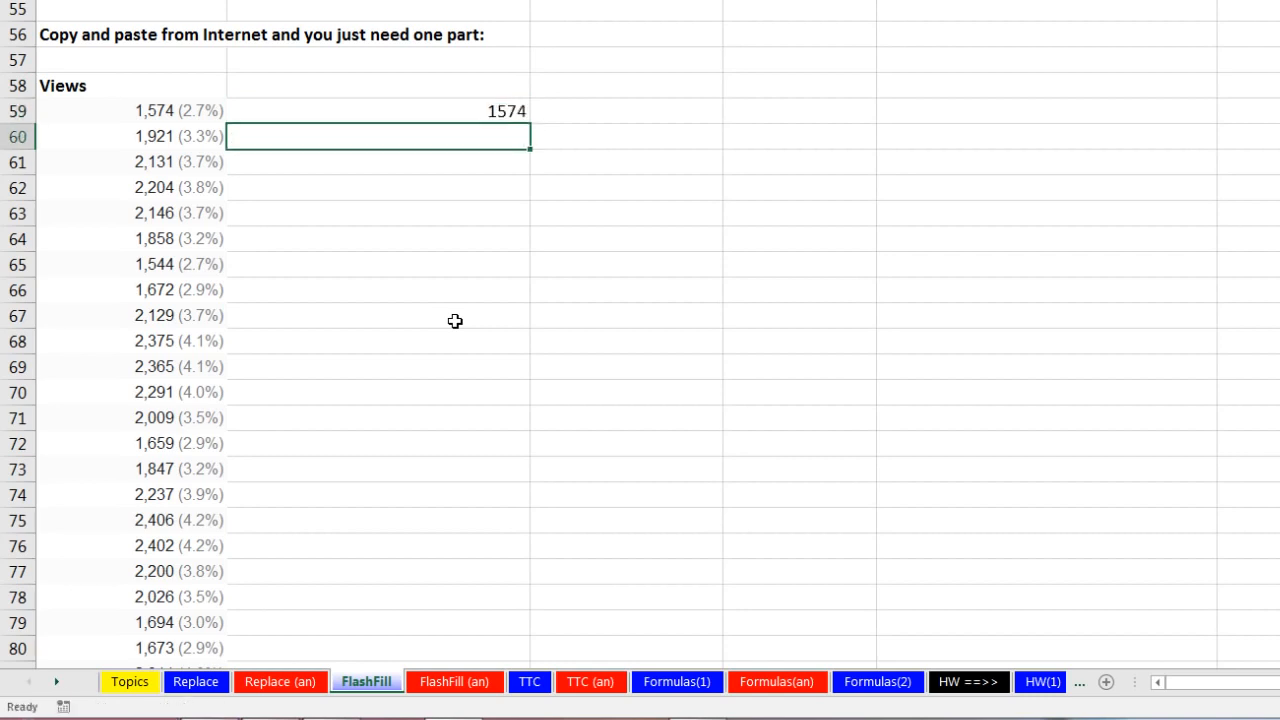
{"action": "key", "text": "ctrl+e"}
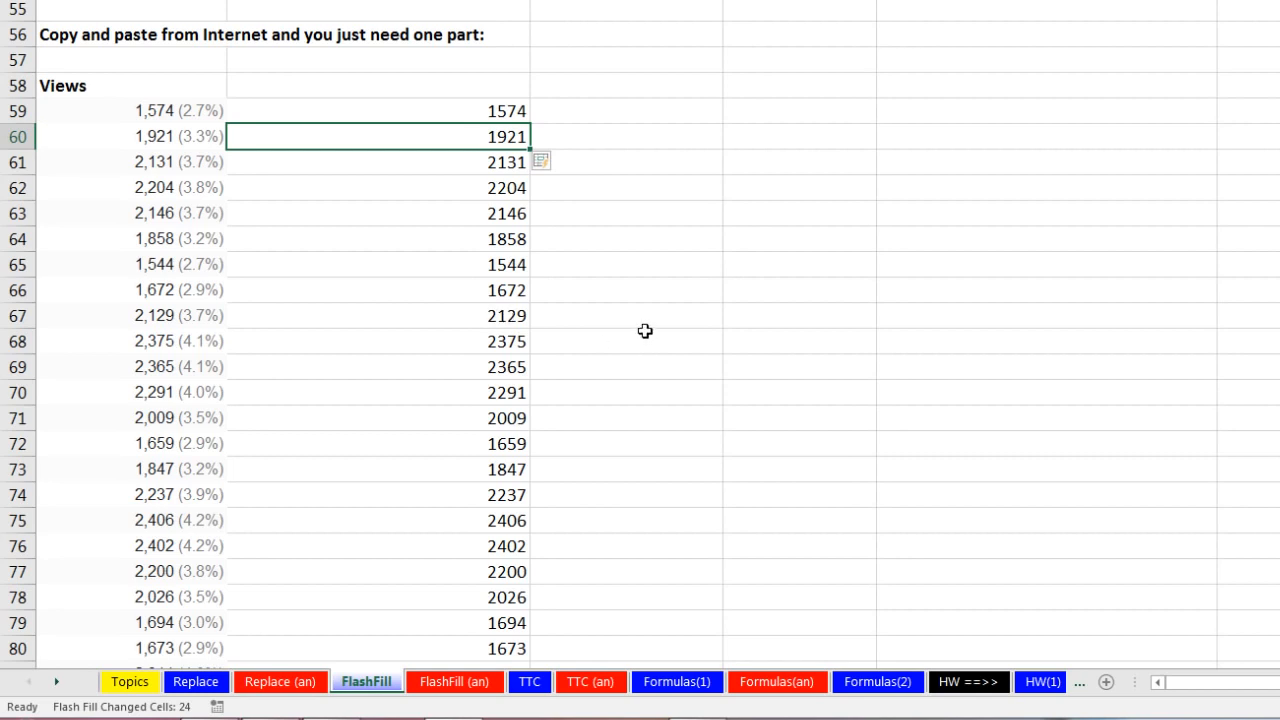
{"action": "scroll", "coordinate": [645, 331], "scroll_direction": "down", "scroll_amount": 8}
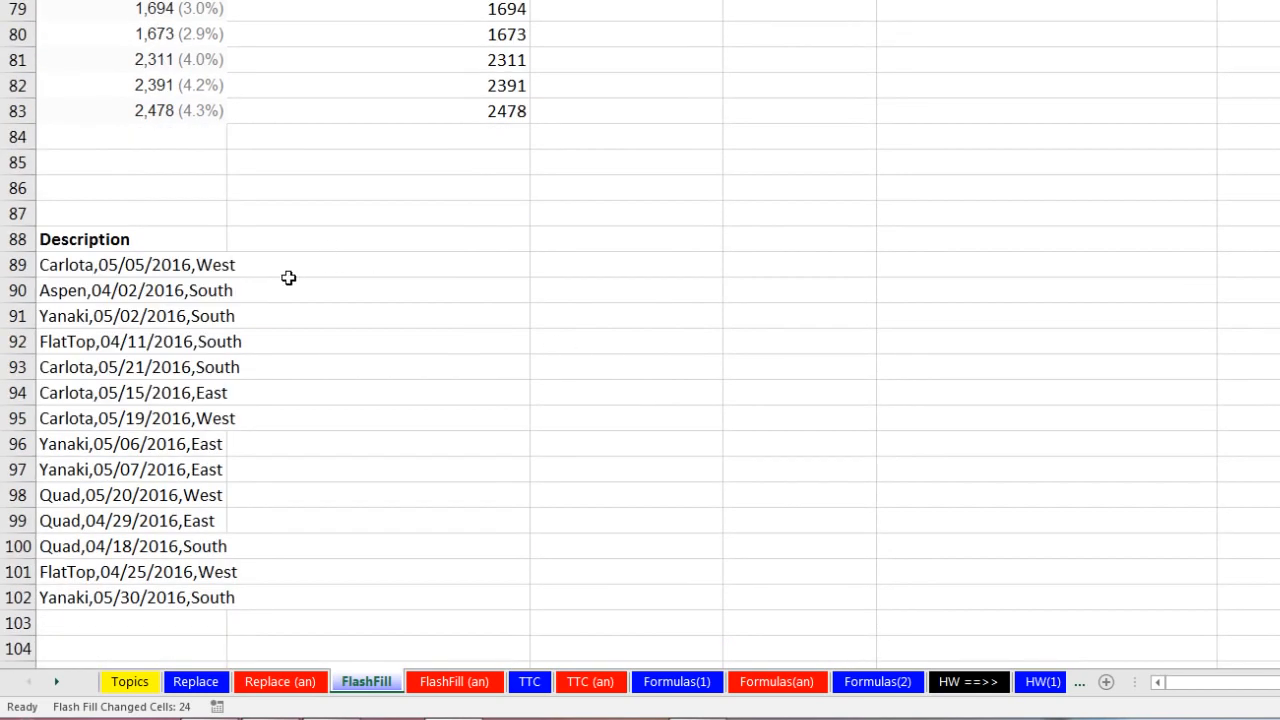
Step: Enter Carlota in B89 and Flash Fill the product names through Yanaki in B102
{"action": "left_click", "coordinate": [314, 272]}
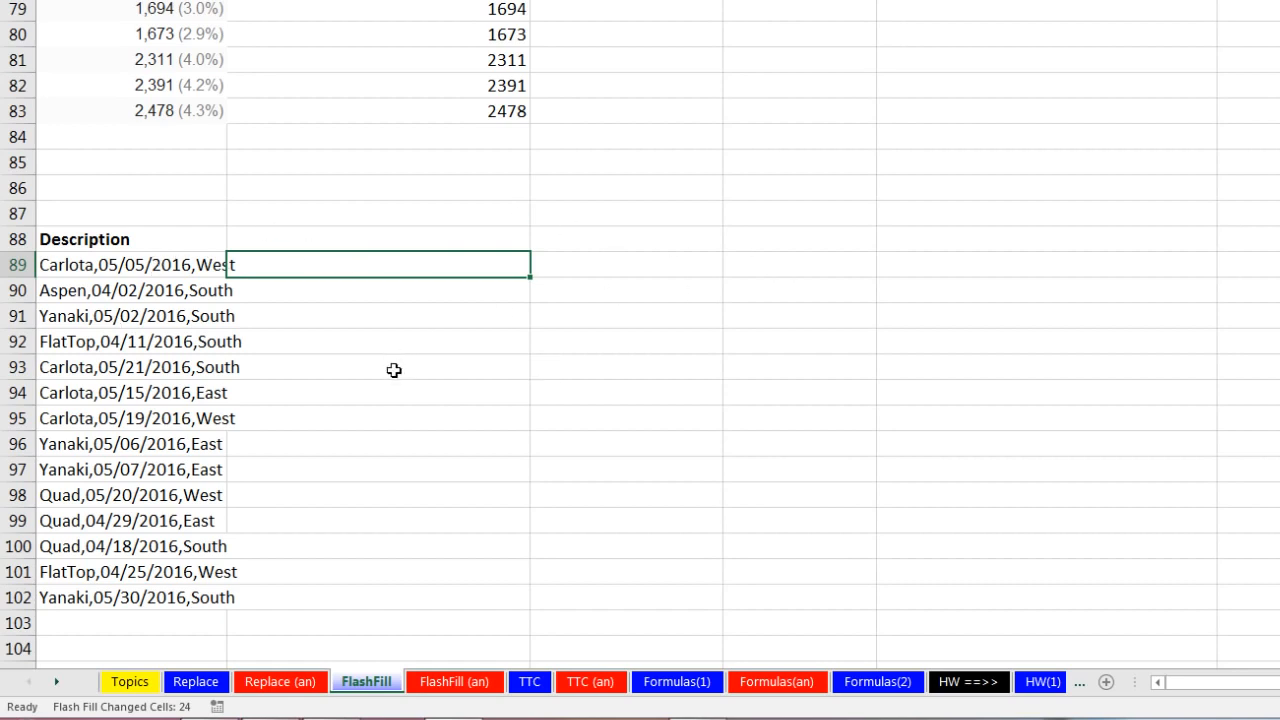
{"action": "type", "text": "Carlota"}
{"action": "key", "text": "Return"}
{"action": "key", "text": "ctrl+e"}
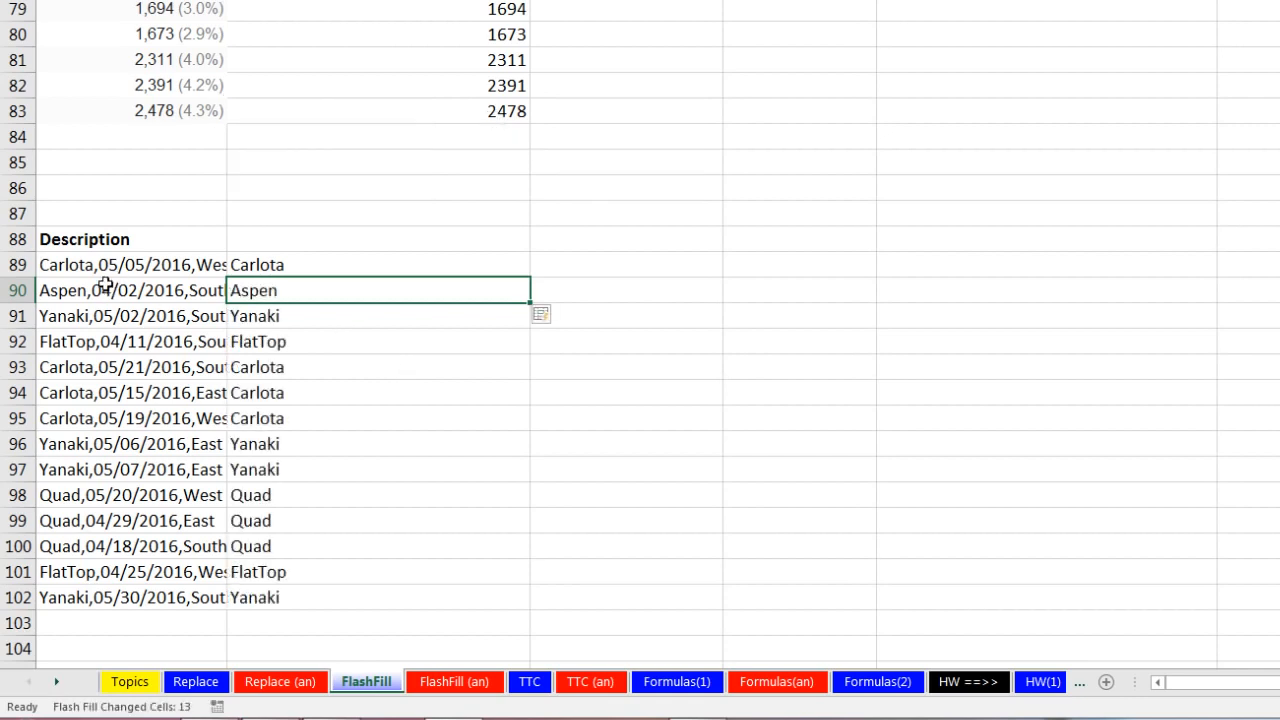
Step: Try 05/05 in C89 with Flash Fill, then undo the incorrect date fill
{"action": "left_click", "coordinate": [564, 272]}
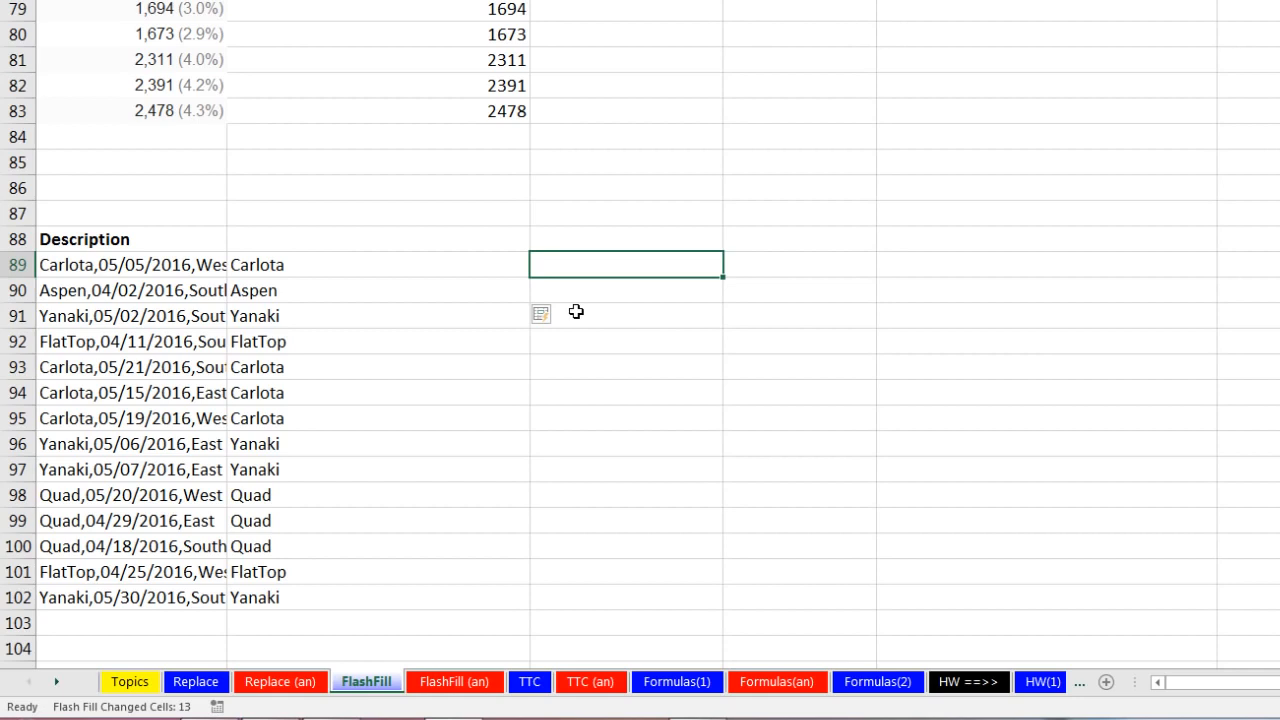
{"action": "type", "text": "05/05/2016"}
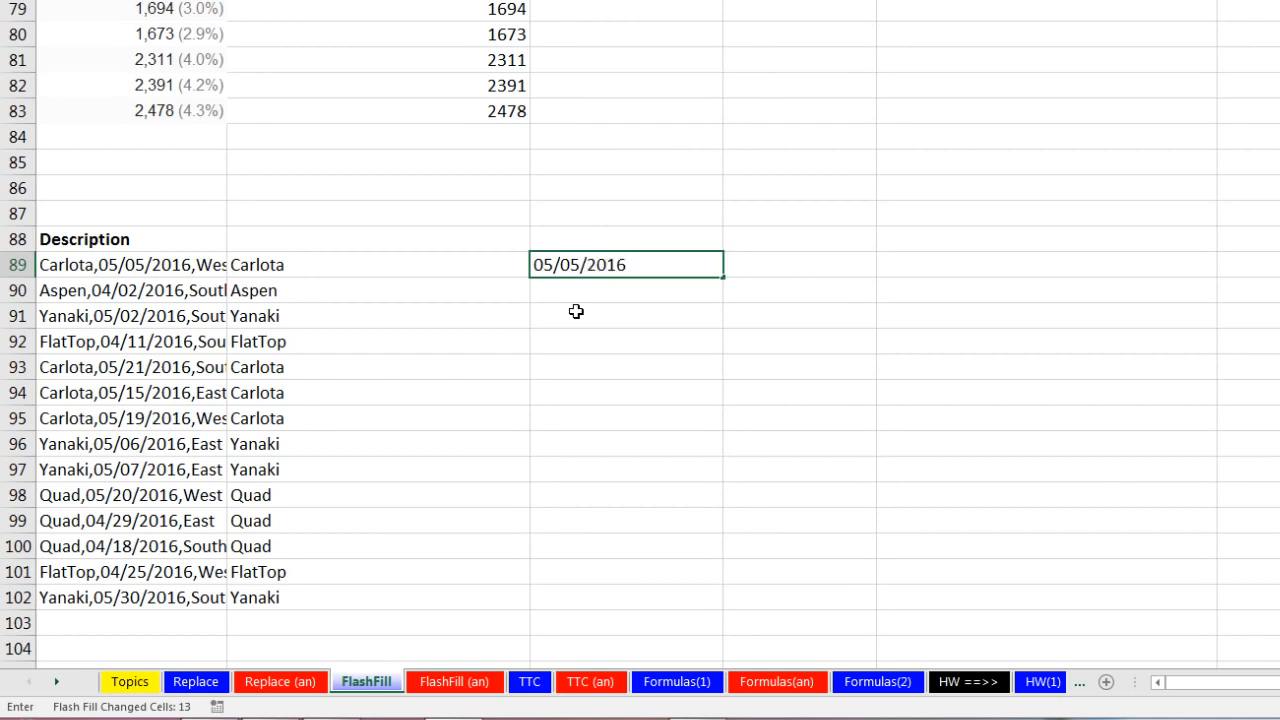
{"action": "key", "text": "Return"}
{"action": "key", "text": "ctrl+e"}
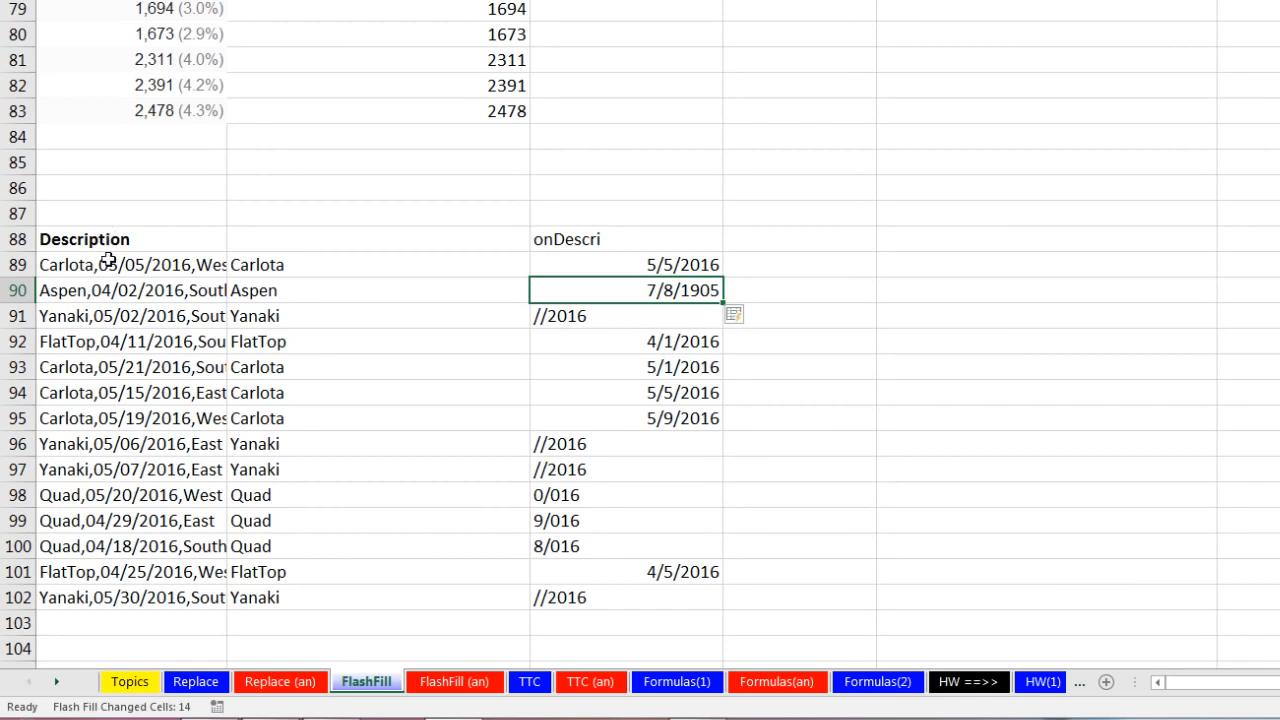
{"action": "key", "text": "ctrl+z"}
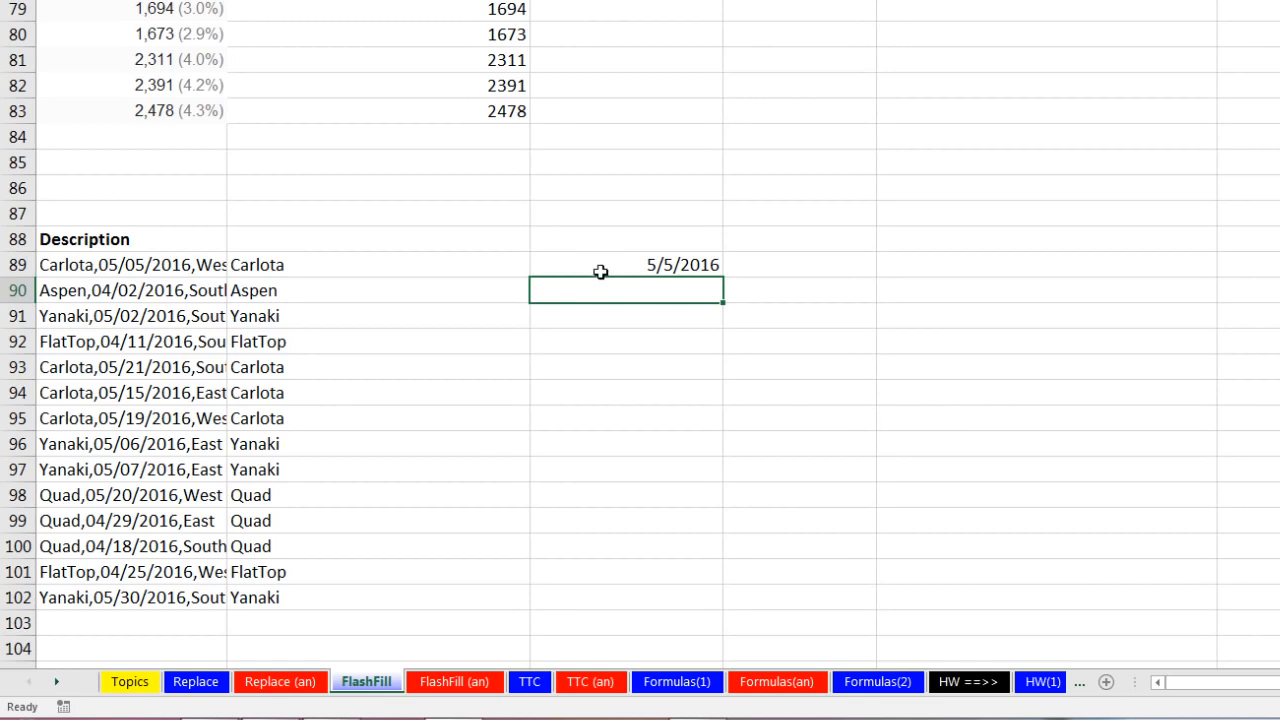
Step: Give C89:C102 the custom mm/dd/yyyy format and Flash Fill the dates from C90
{"action": "mouse_move", "coordinate": [566, 266]}
{"action": "left_mouse_down"}
{"action": "mouse_move", "coordinate": [620, 466]}
{"action": "mouse_move", "coordinate": [634, 589]}
{"action": "left_mouse_up"}
{"action": "key", "text": "ctrl+1"}
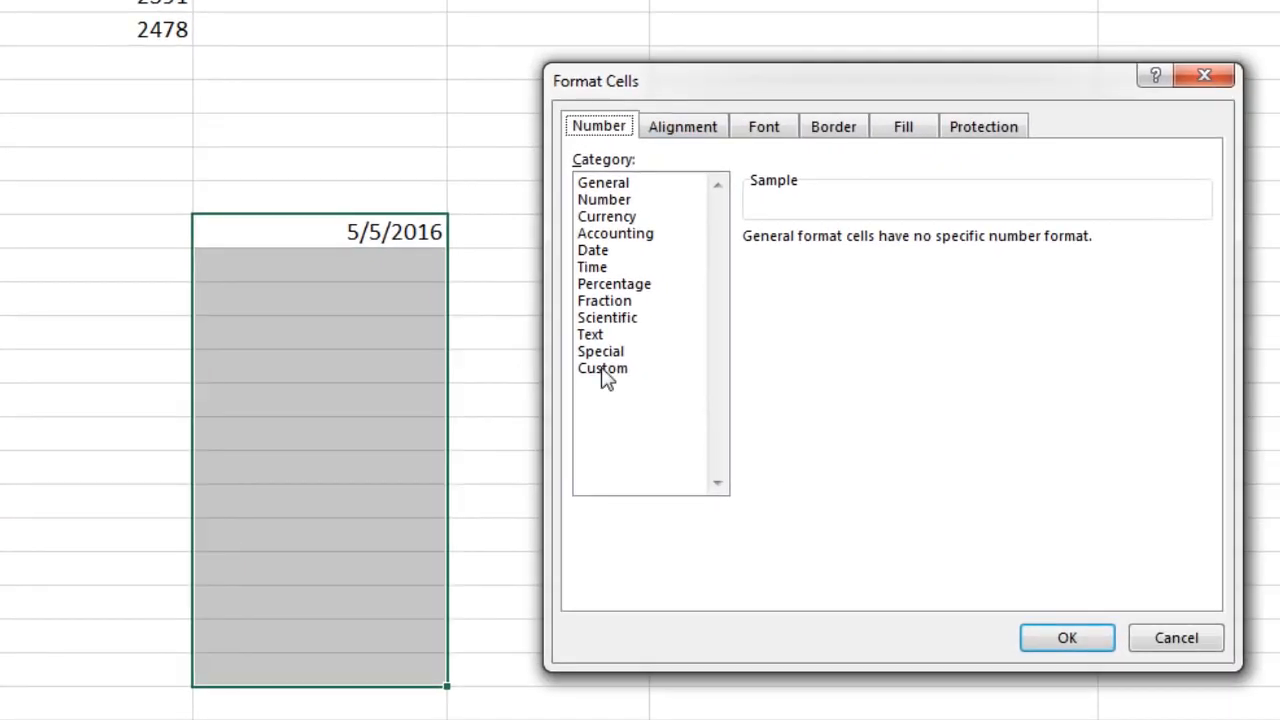
{"action": "left_click", "coordinate": [606, 370]}
{"action": "left_click_drag", "start_coordinate": [856, 262], "coordinate": [742, 247]}
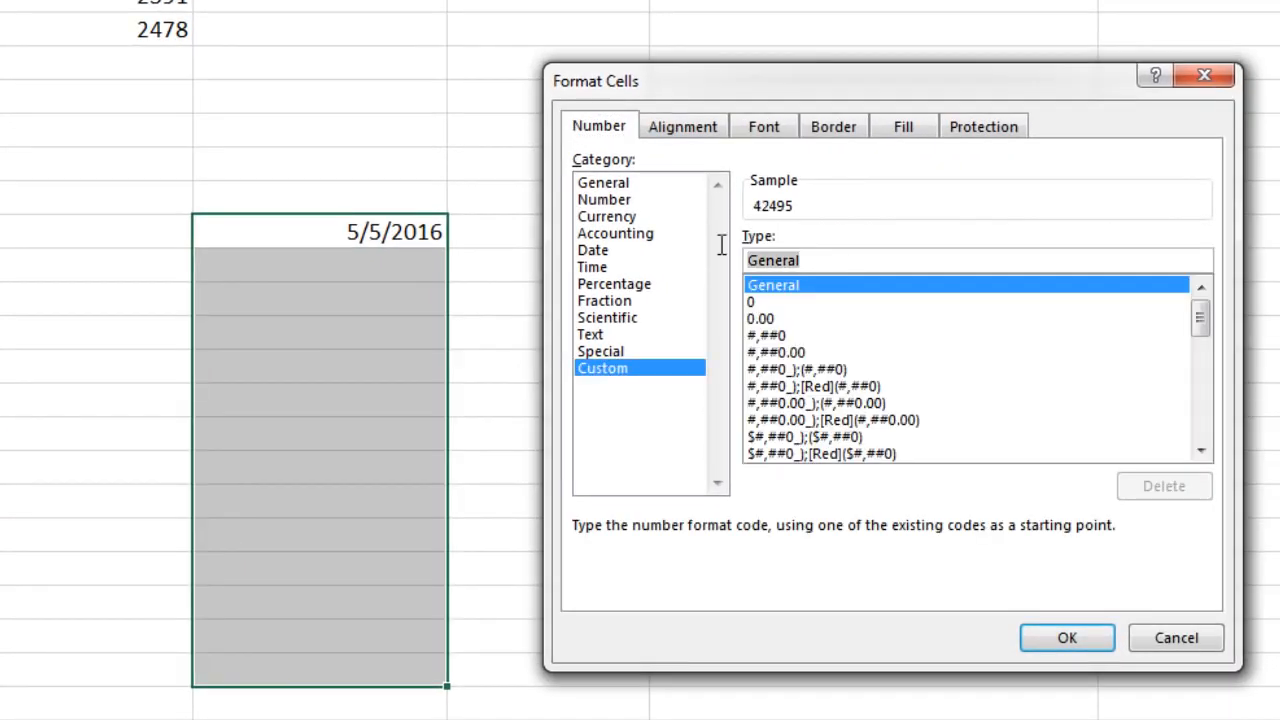
{"action": "type", "text": "mm"}
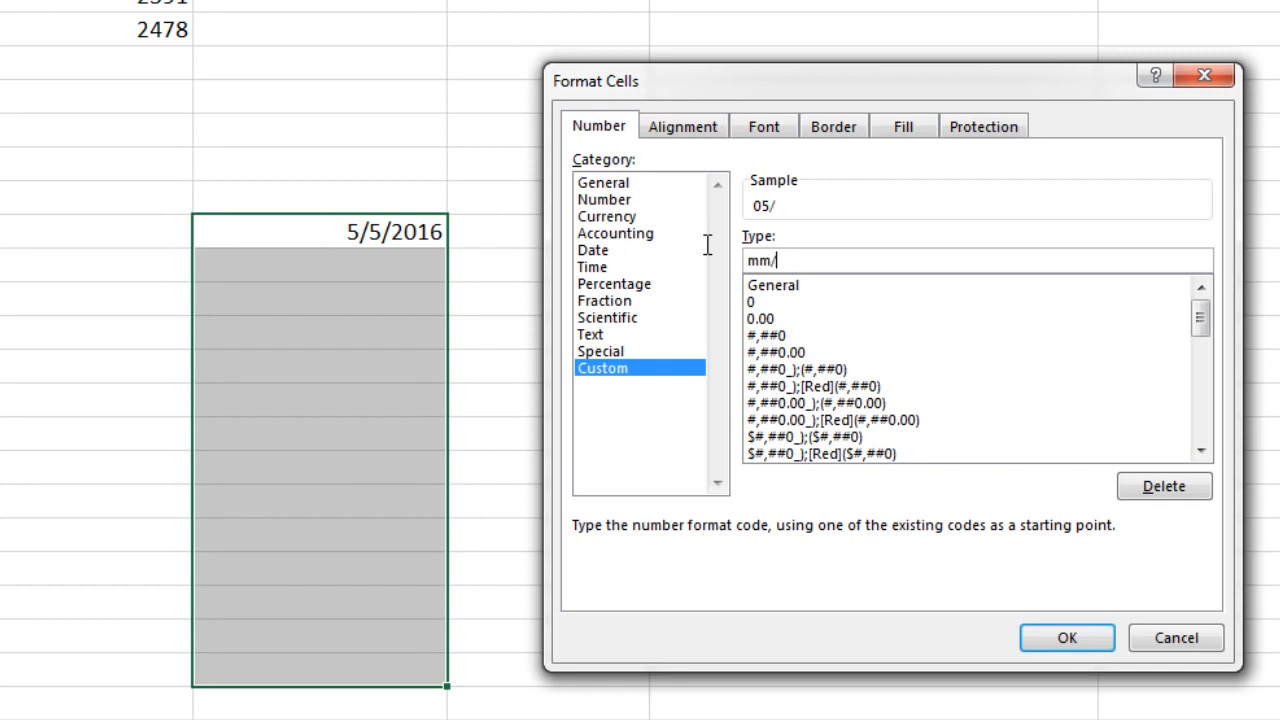
{"action": "type", "text": "/dd/yyyy"}
{"action": "key", "text": "Return"}
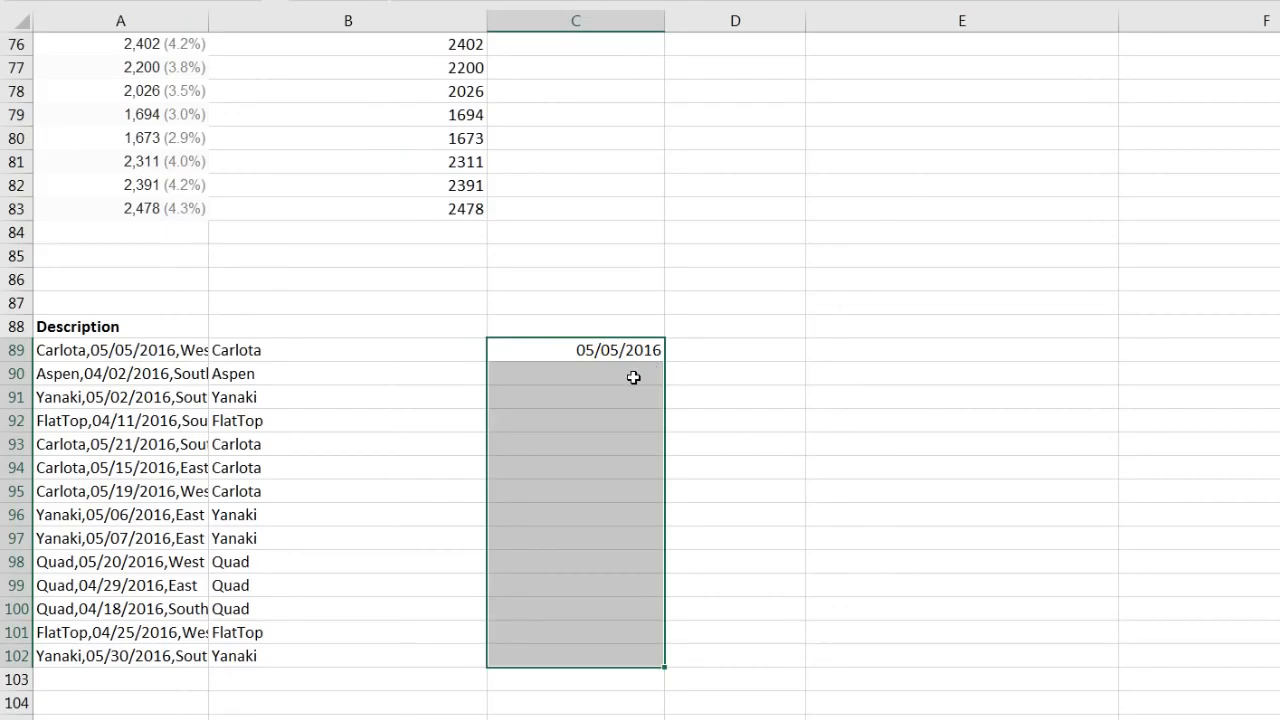
{"action": "left_click", "coordinate": [634, 377]}
{"action": "key", "text": "ctrl+e"}
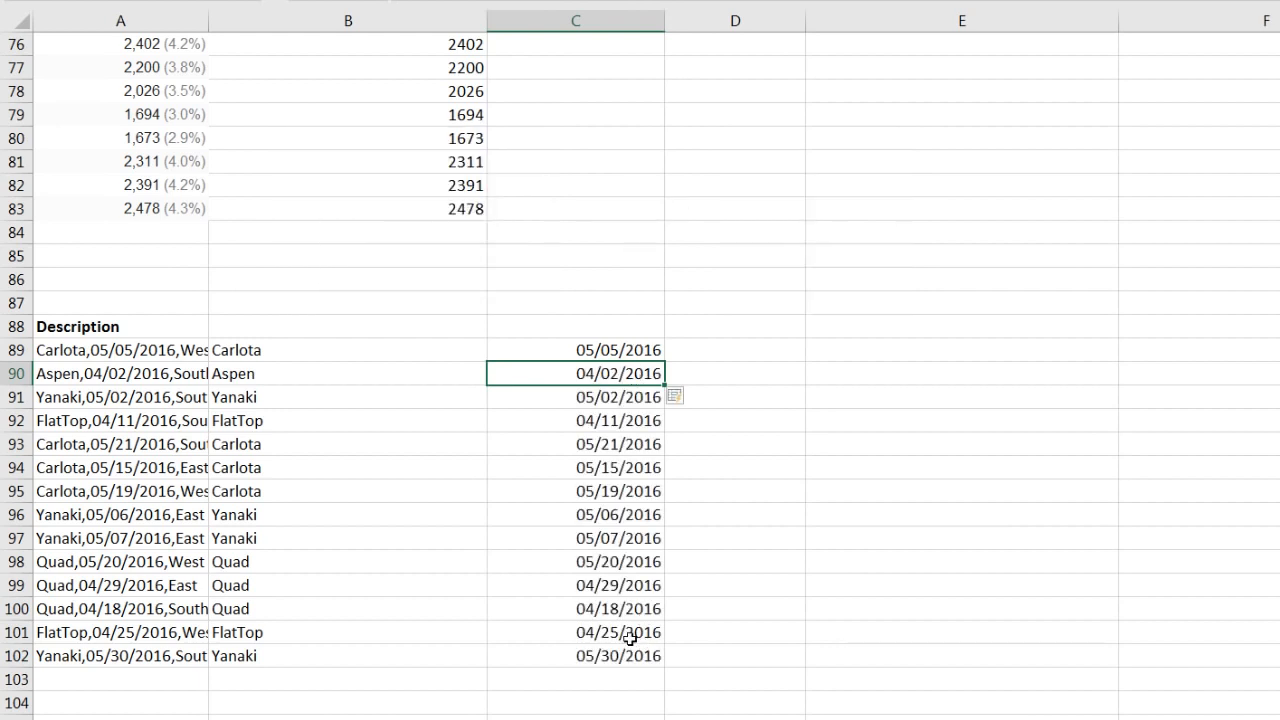
Step: Enter West in D89, Flash Fill the regions, and clear the stray text in D88
{"action": "left_click", "coordinate": [709, 354]}
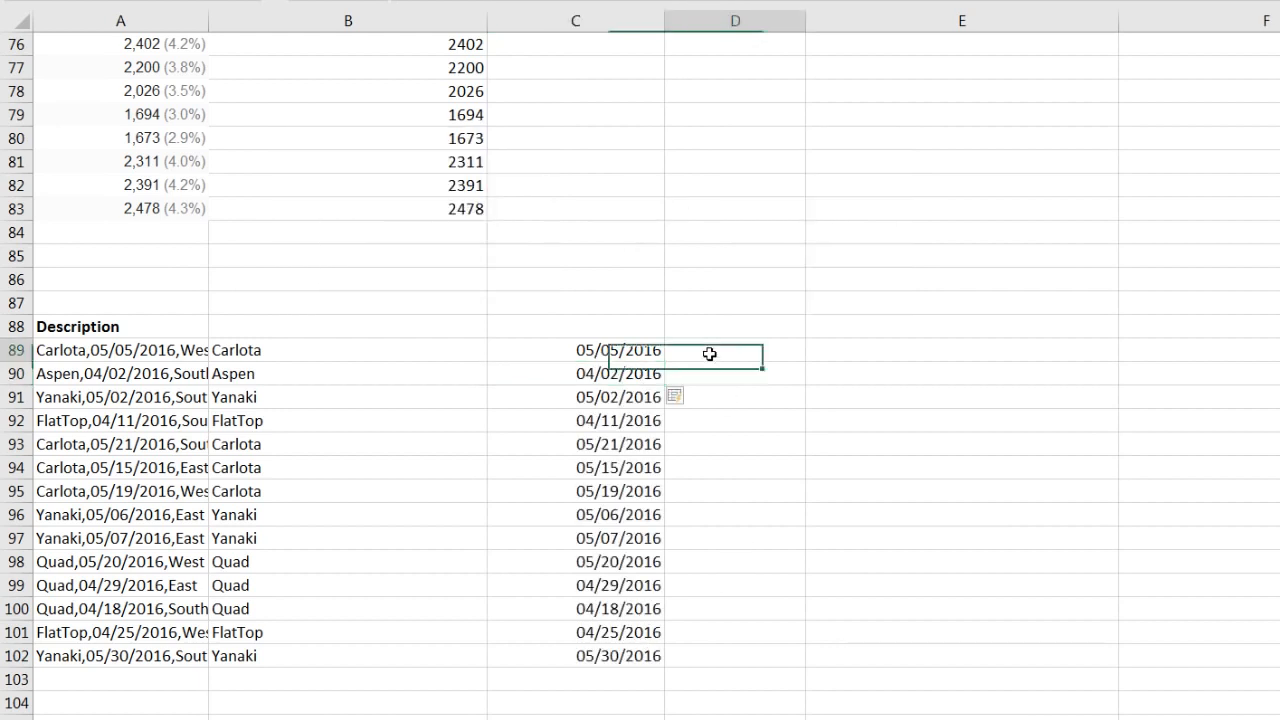
{"action": "type", "text": "West"}
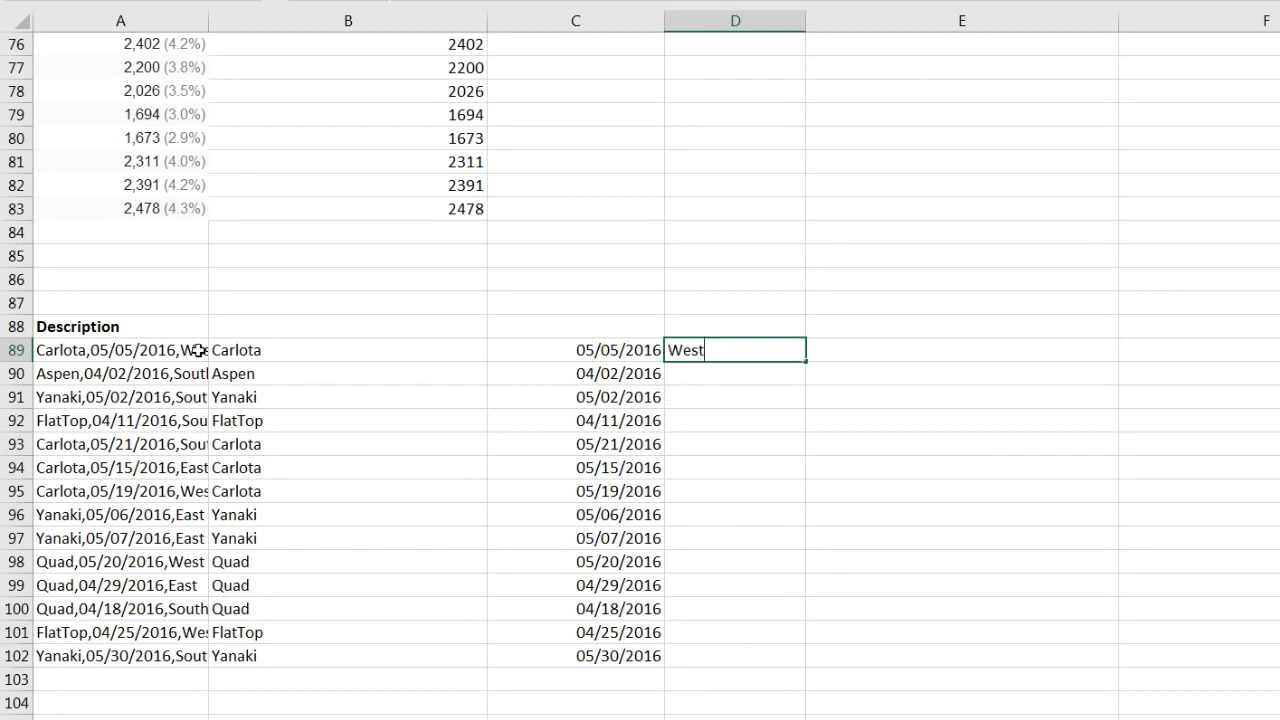
{"action": "key", "text": "Return"}
{"action": "key", "text": "ctrl+e"}
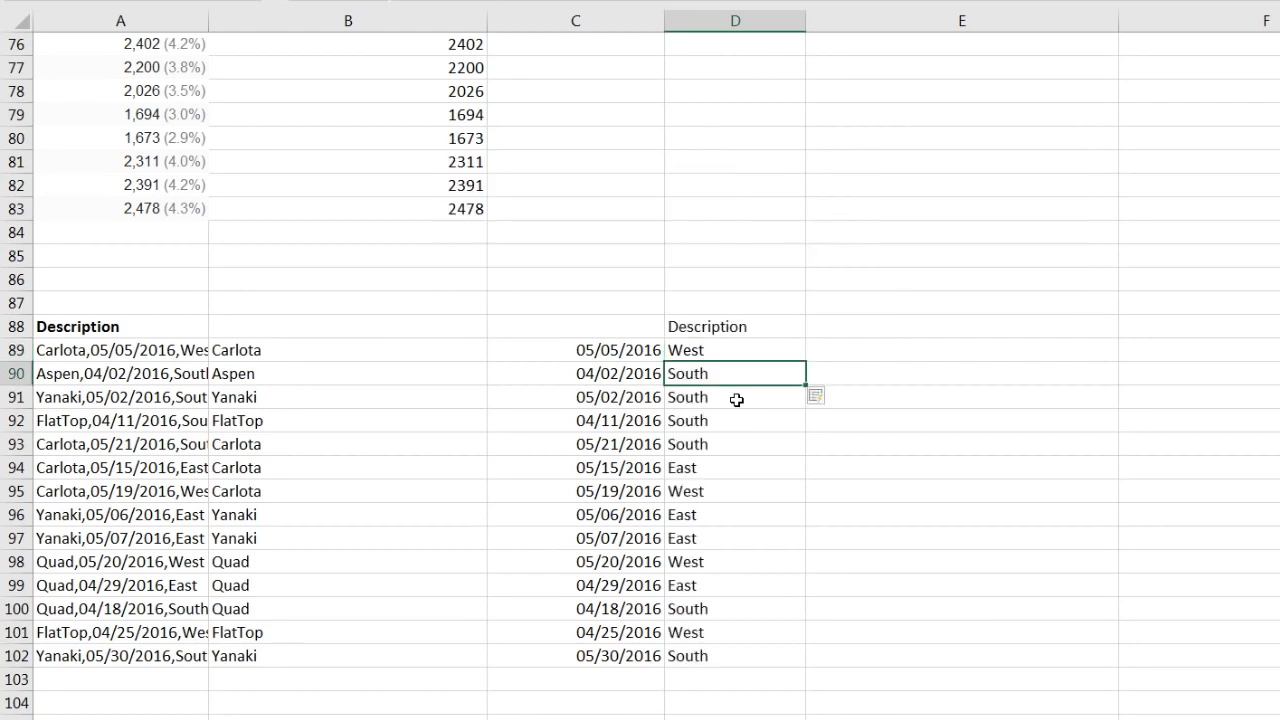
{"action": "key", "text": "Up"}
{"action": "key", "text": "Up"}
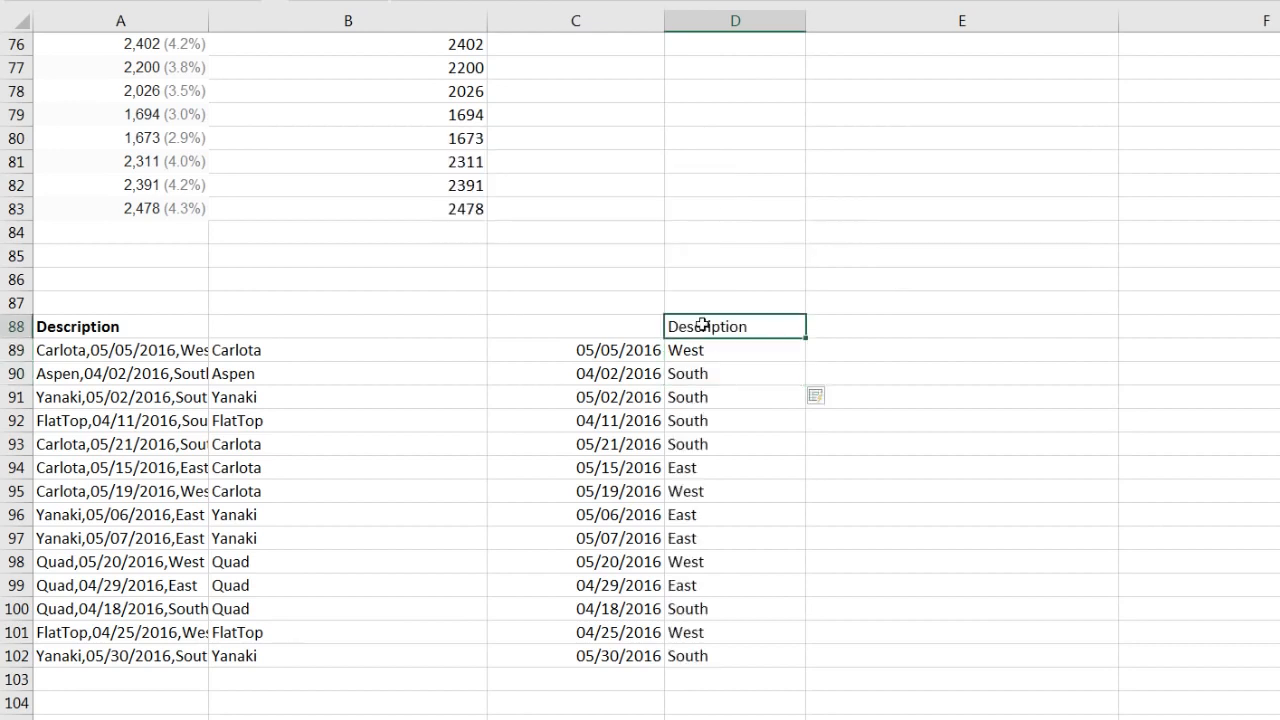
{"action": "key", "text": "Delete"}
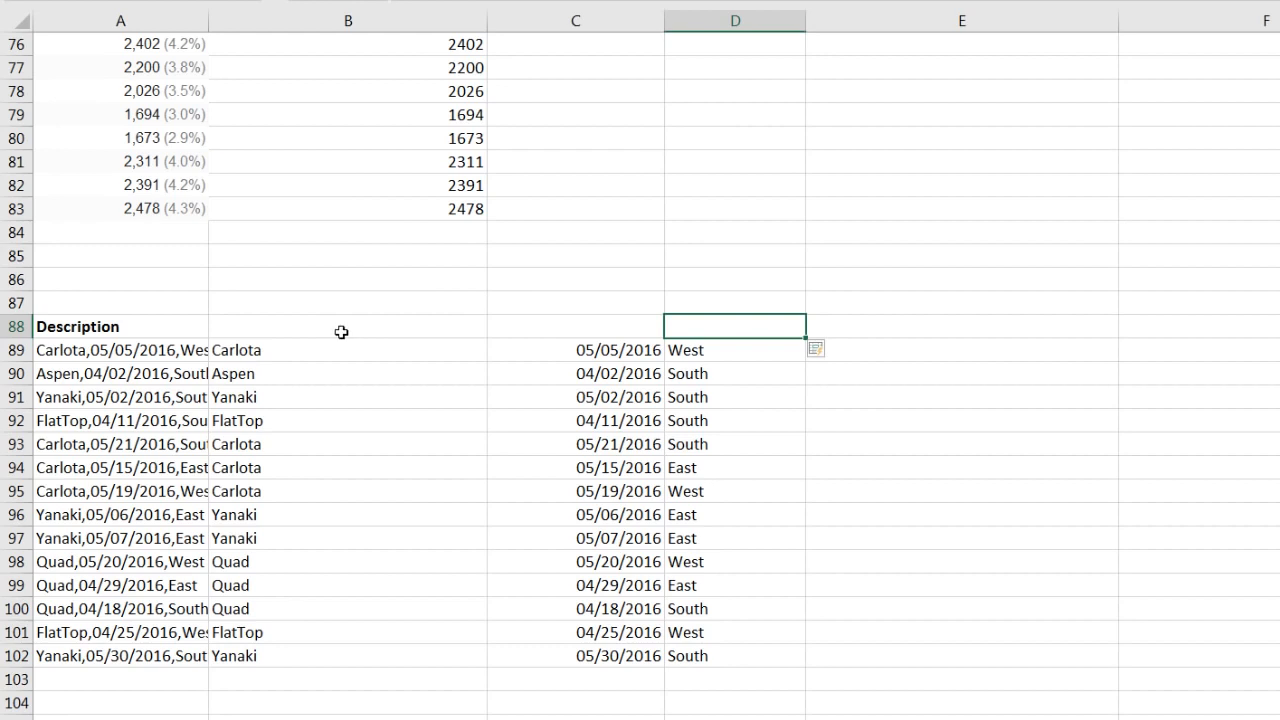
Step: Add the headings Product, Date and Region in B88:D88
{"action": "left_click", "coordinate": [340, 332]}
{"action": "type", "text": "Product"}
{"action": "key", "text": "Tab"}
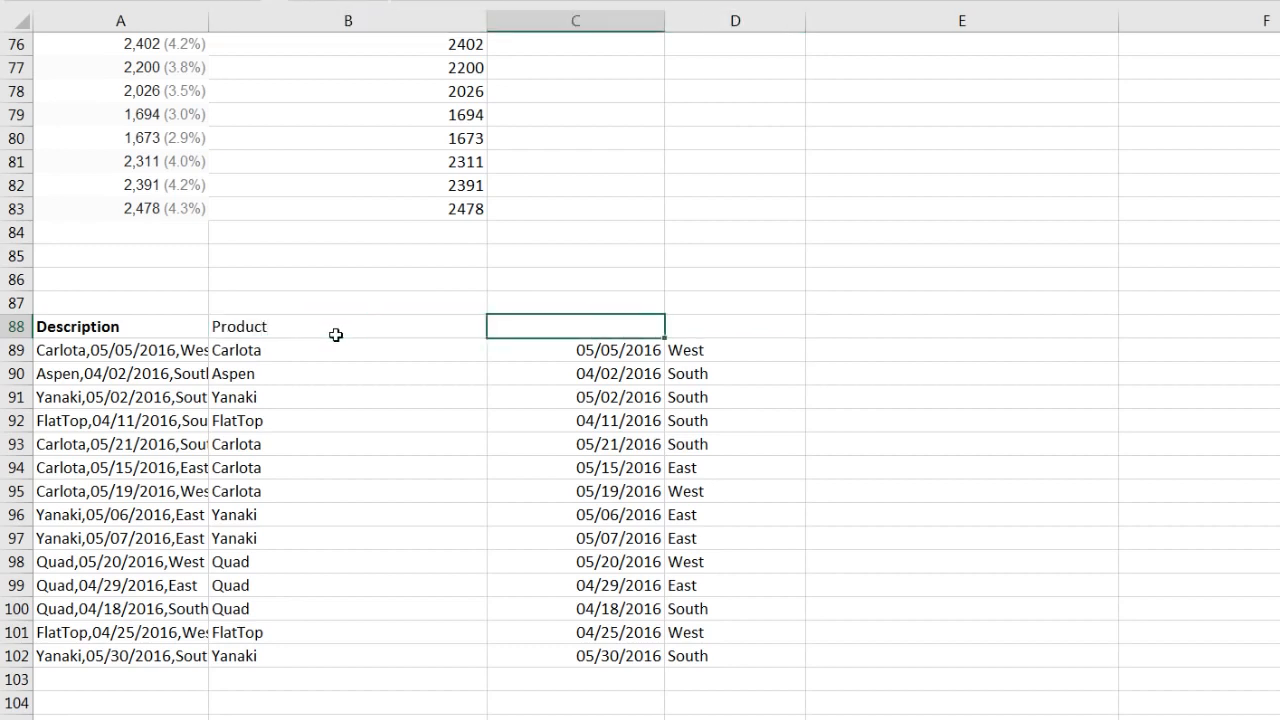
{"action": "key", "text": "Tab"}
{"action": "type", "text": "Regi"}
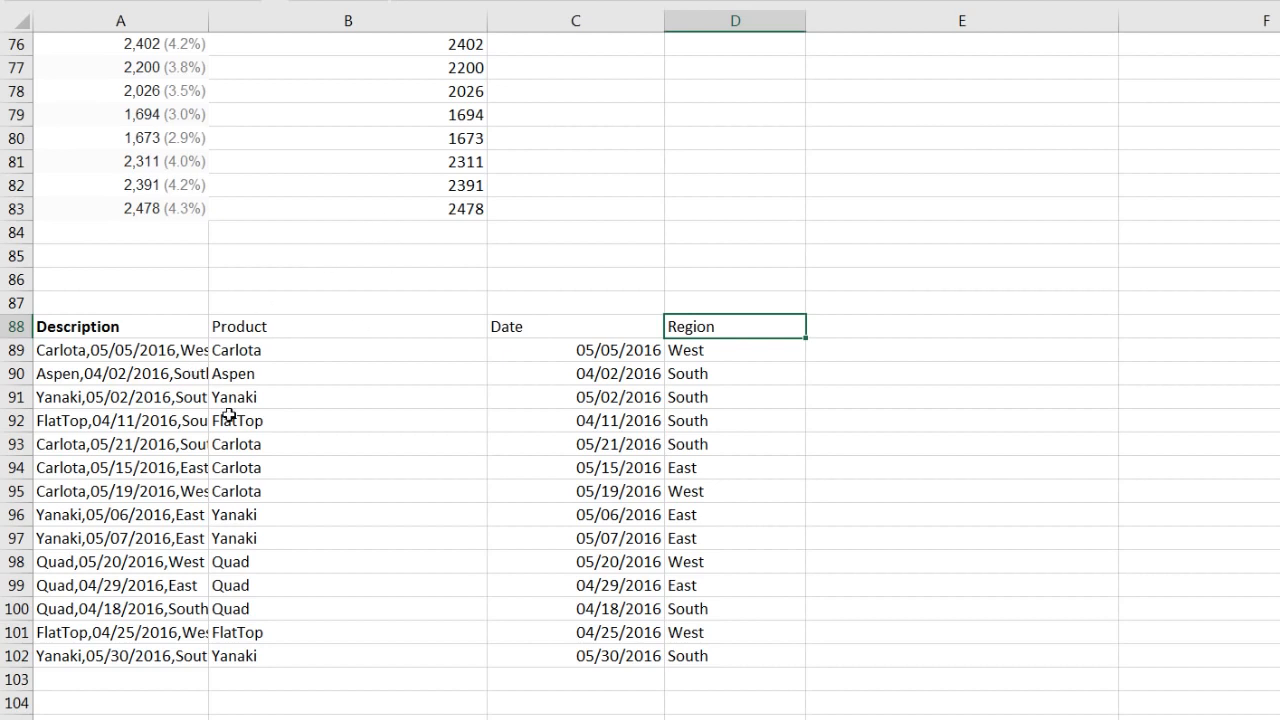
{"action": "scroll", "coordinate": [229, 415], "scroll_direction": "up", "scroll_amount": 20}
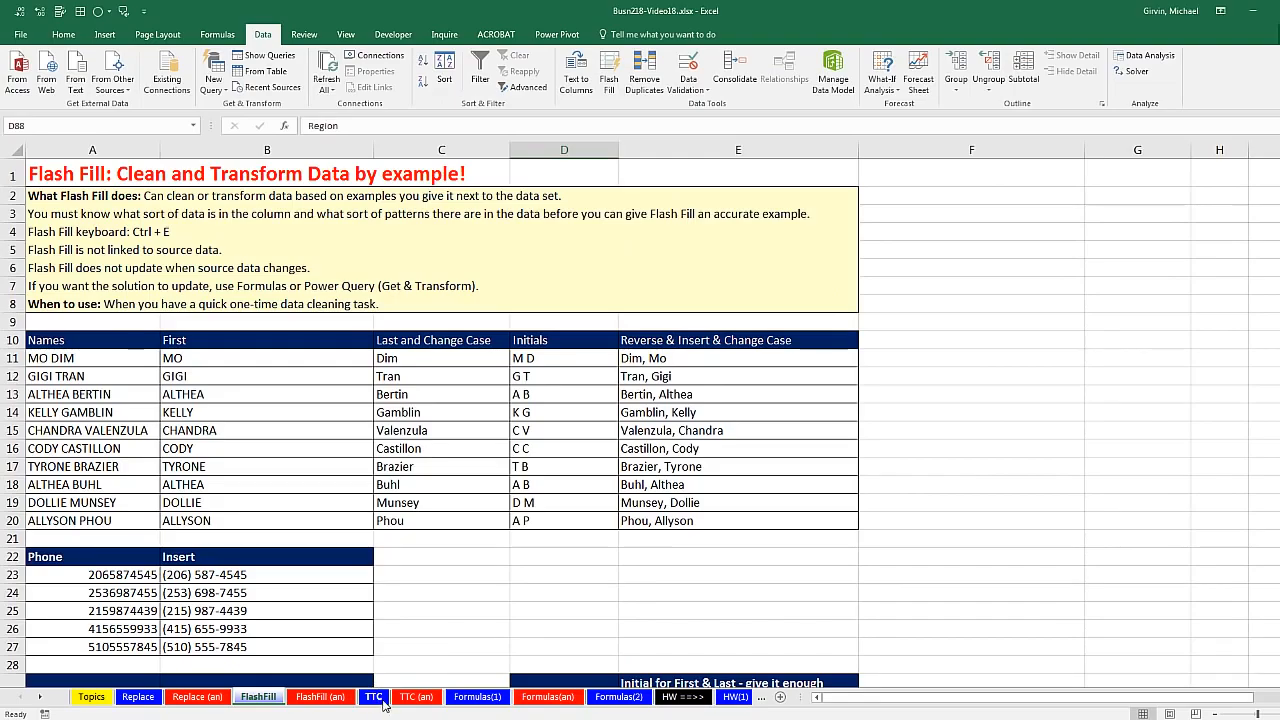
Step: Switch to the TTC sheet holding the Description list
{"action": "left_click", "coordinate": [374, 697]}
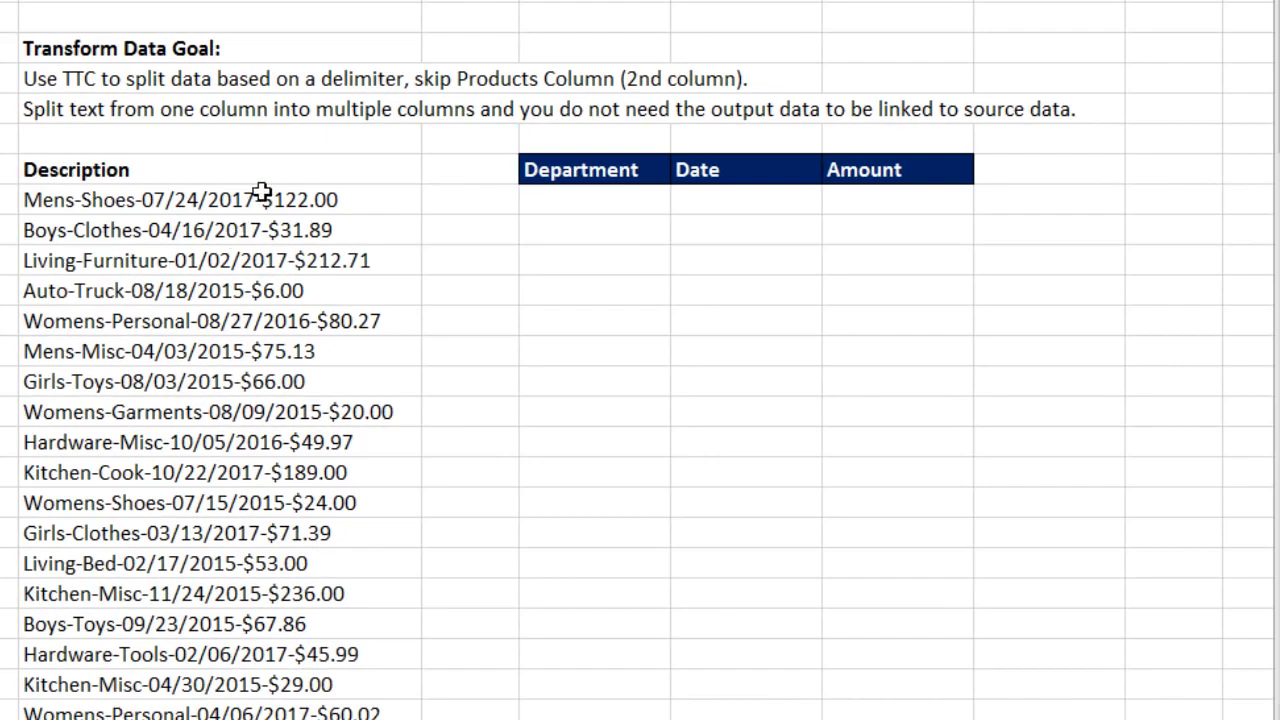
Step: Select the dash-joined Description entries from the first cell to the bottom of the list
{"action": "left_click", "coordinate": [263, 194]}
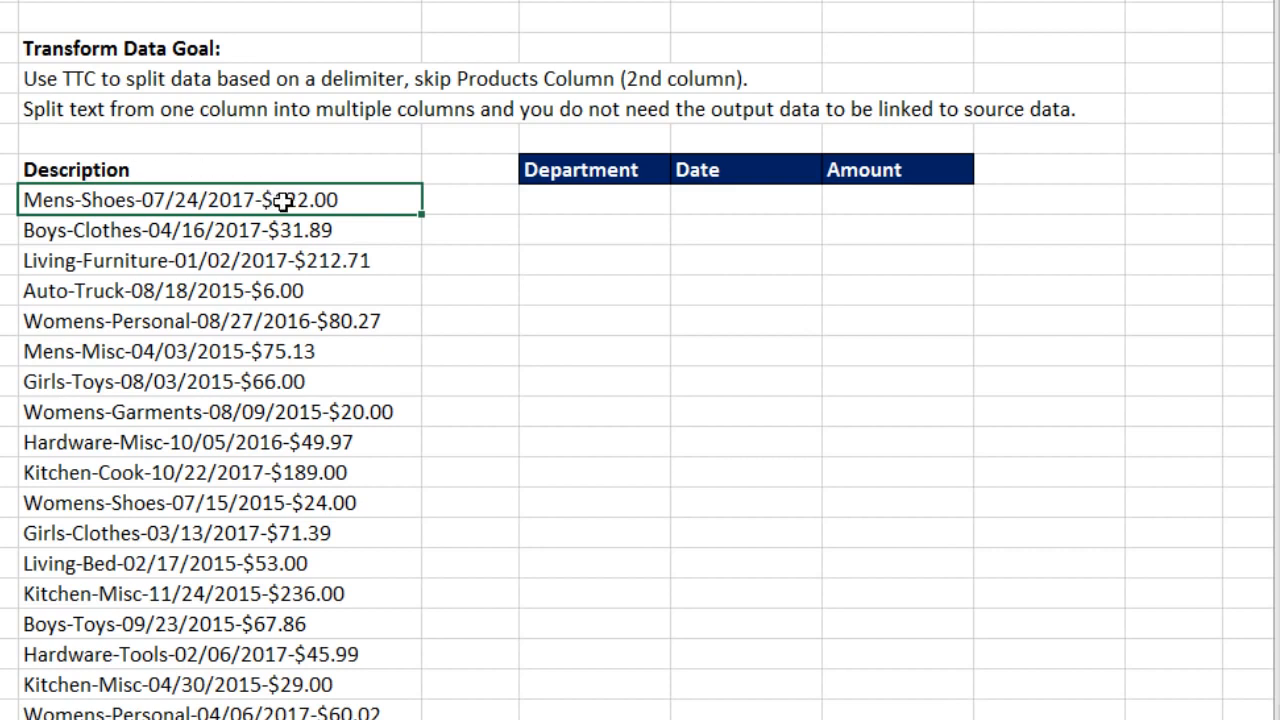
{"action": "left_click_drag", "start_coordinate": [246, 200], "coordinate": [260, 719]}
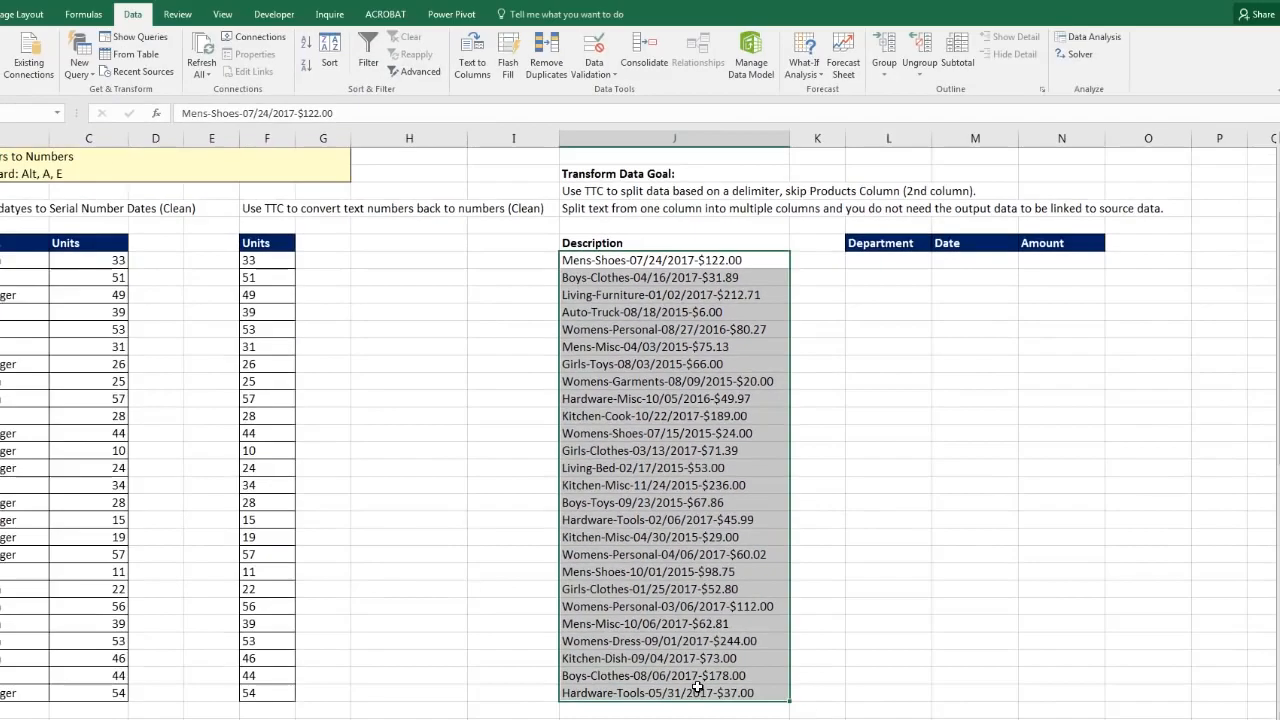
{"action": "left_click_drag", "start_coordinate": [697, 687], "coordinate": [697, 688]}
{"action": "scroll", "coordinate": [586, 451], "scroll_direction": "up", "scroll_amount": 1}
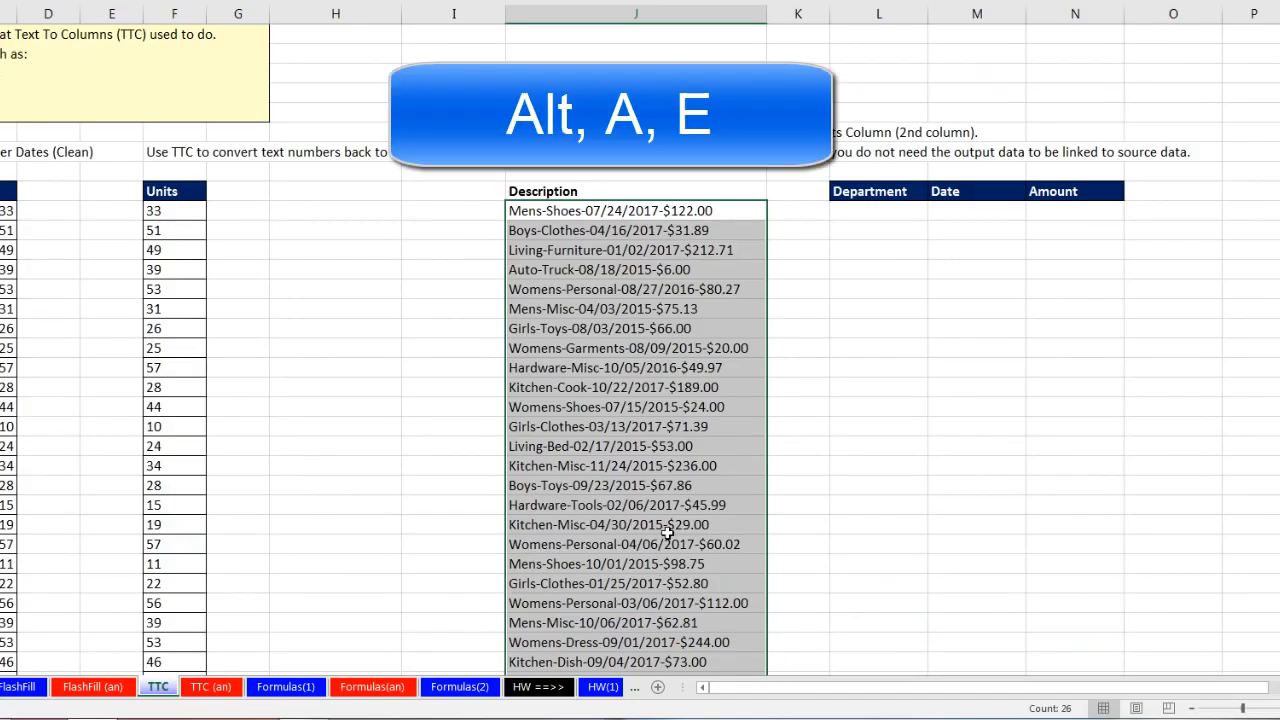
Step: Launch Text to Columns (Alt+A, E) and split on hyphens instead of tabs, reaching step 3
{"action": "key", "text": "alt+a"}
{"action": "key", "text": "e"}
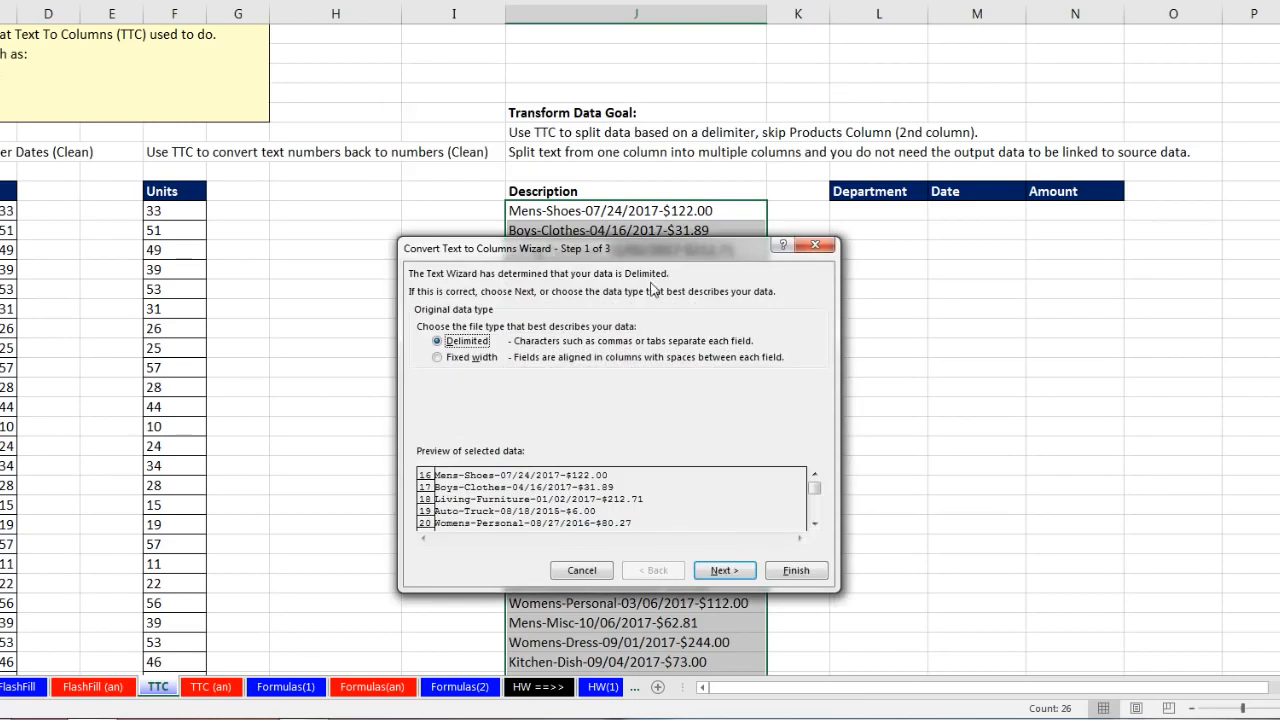
{"action": "left_click_drag", "start_coordinate": [689, 259], "coordinate": [1030, 243]}
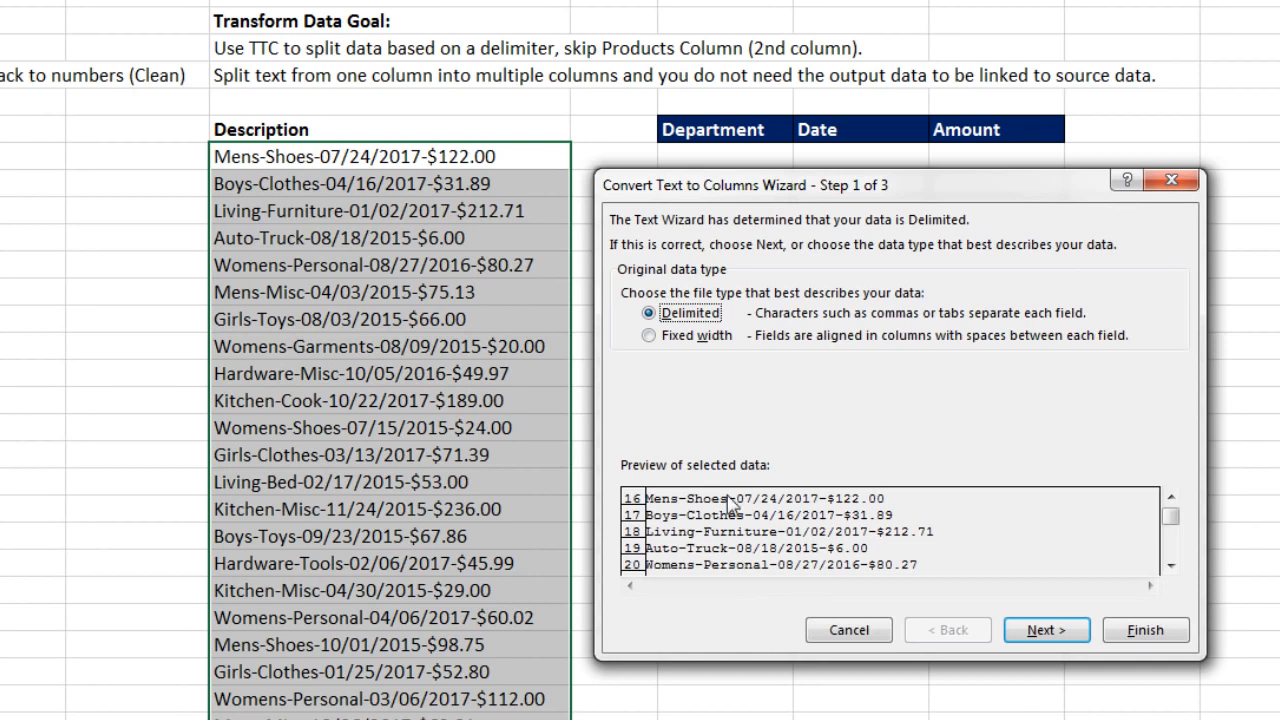
{"action": "left_click", "coordinate": [1043, 625]}
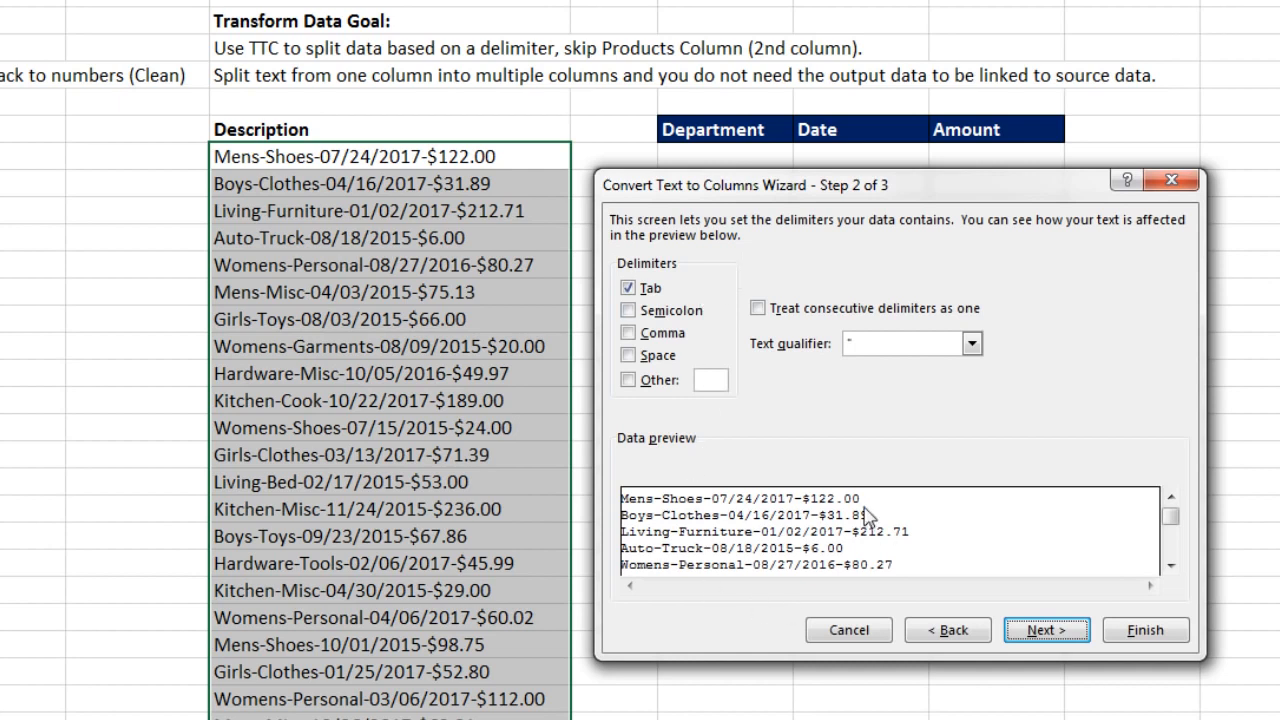
{"action": "left_click", "coordinate": [628, 288]}
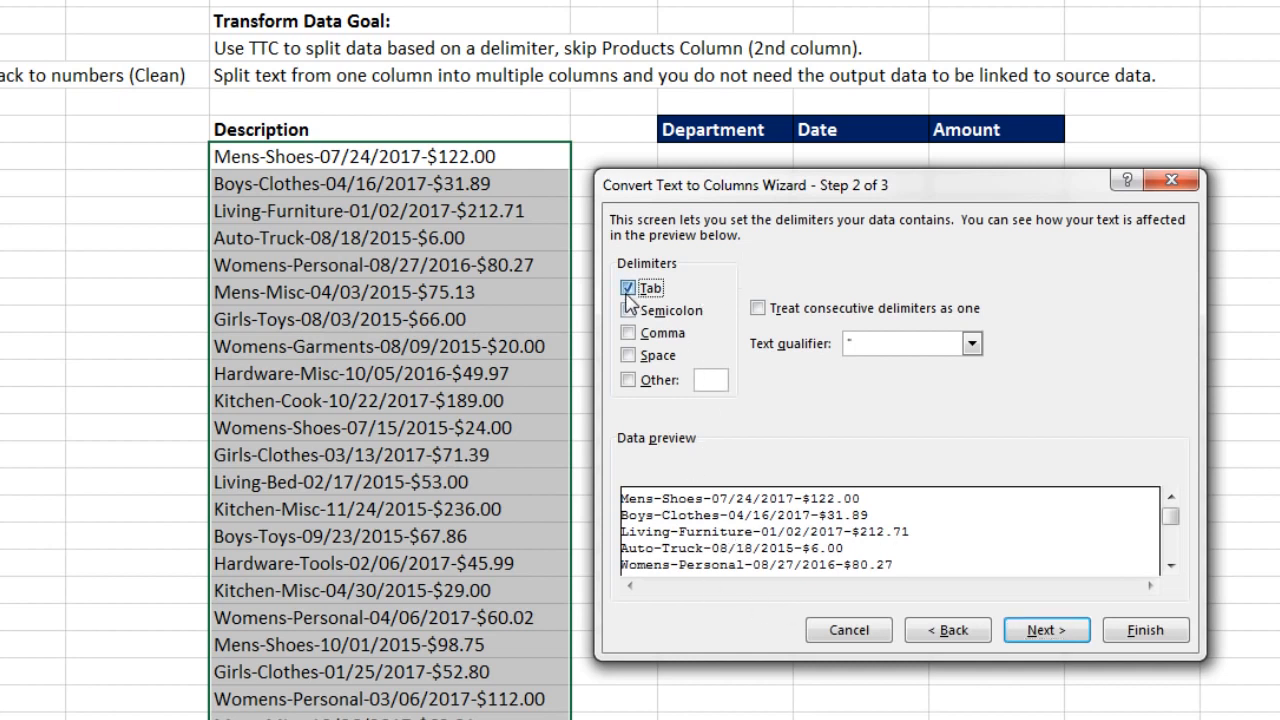
{"action": "left_click", "coordinate": [629, 381]}
{"action": "type", "text": "-"}
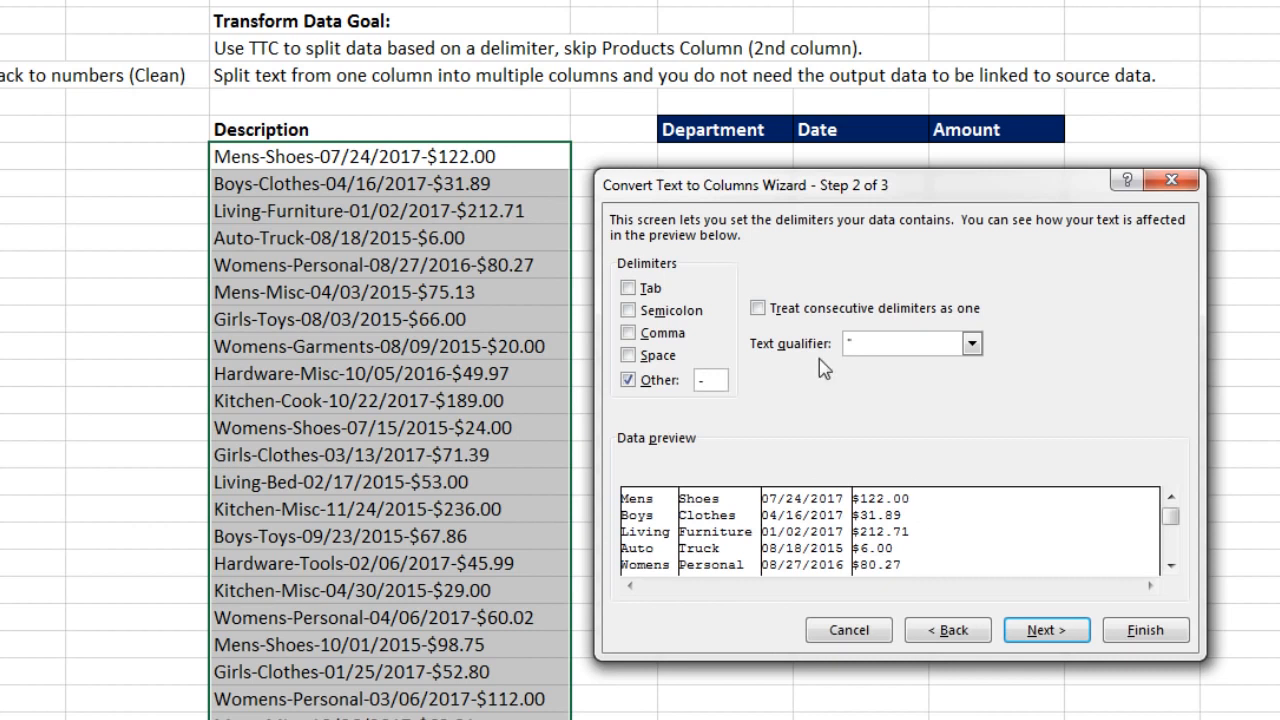
{"action": "left_click", "coordinate": [1042, 632]}
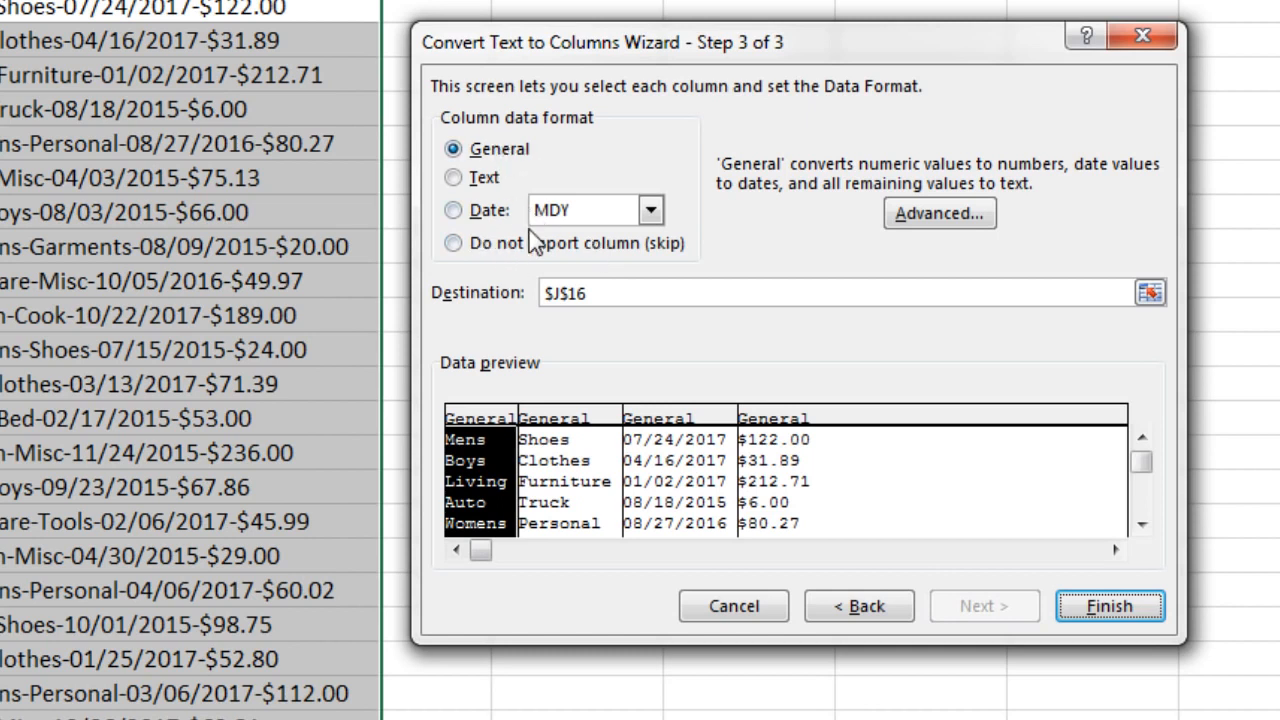
Step: Set the second, product-name column to 'Do not import column (skip)', keeping department, date and amount
{"action": "left_click", "coordinate": [583, 430]}
{"action": "left_click", "coordinate": [680, 425]}
{"action": "left_click", "coordinate": [772, 428]}
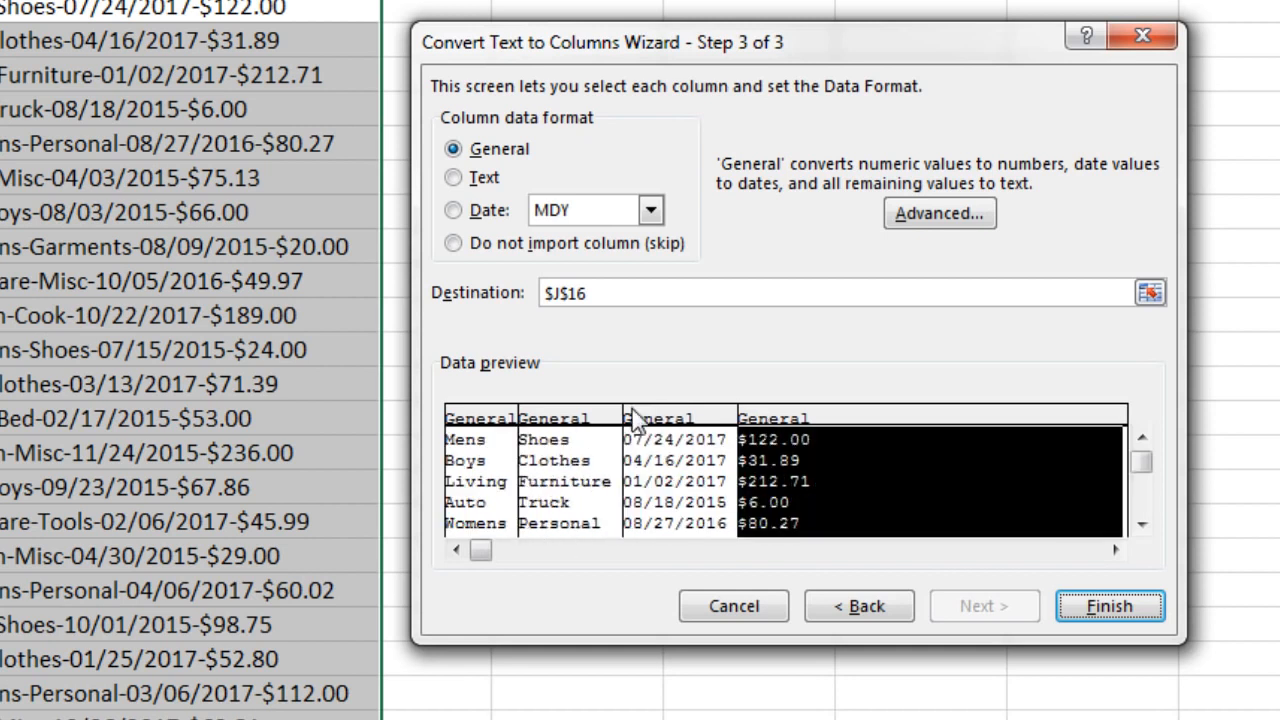
{"action": "left_click", "coordinate": [574, 428]}
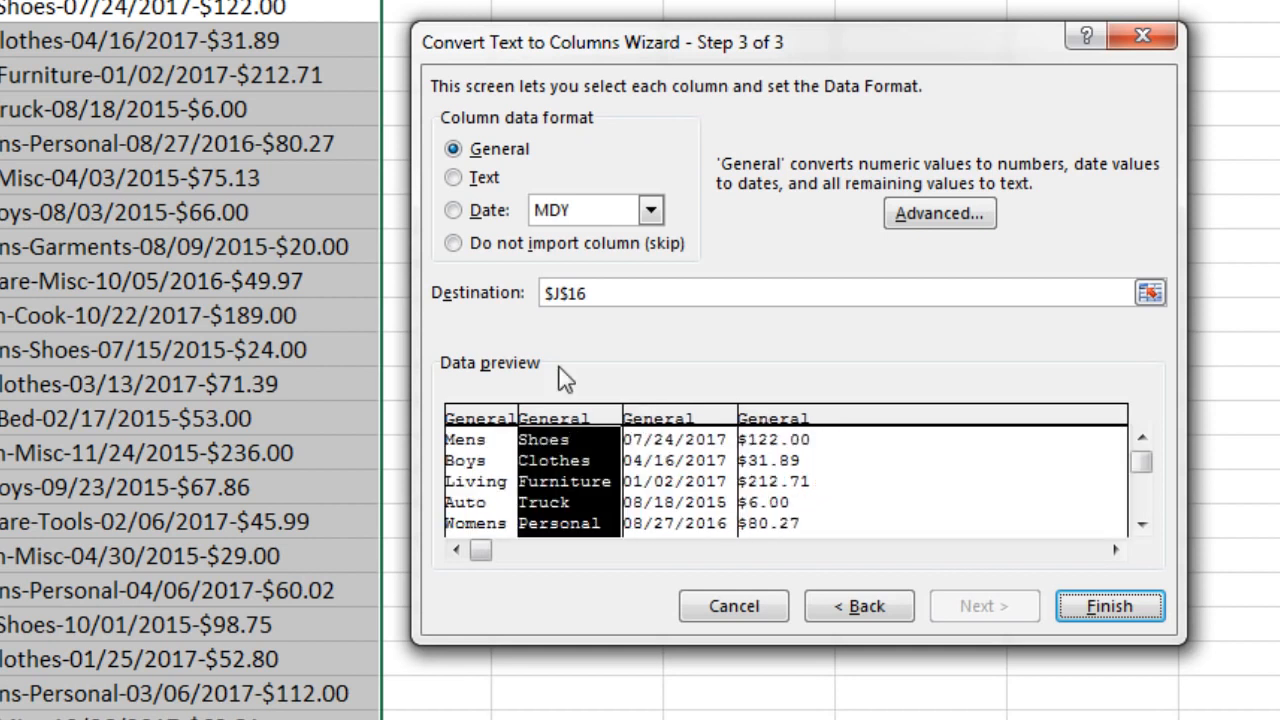
{"action": "left_click", "coordinate": [455, 245]}
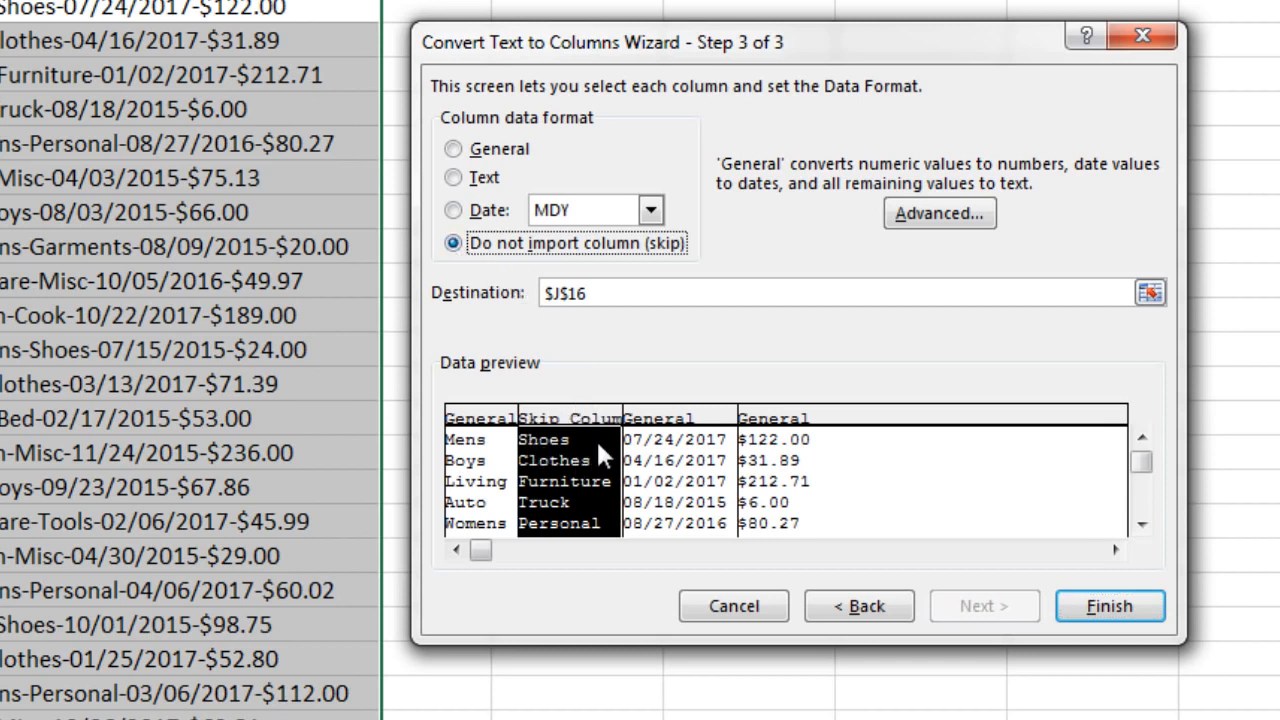
{"action": "left_click", "coordinate": [481, 425]}
{"action": "left_click", "coordinate": [697, 428]}
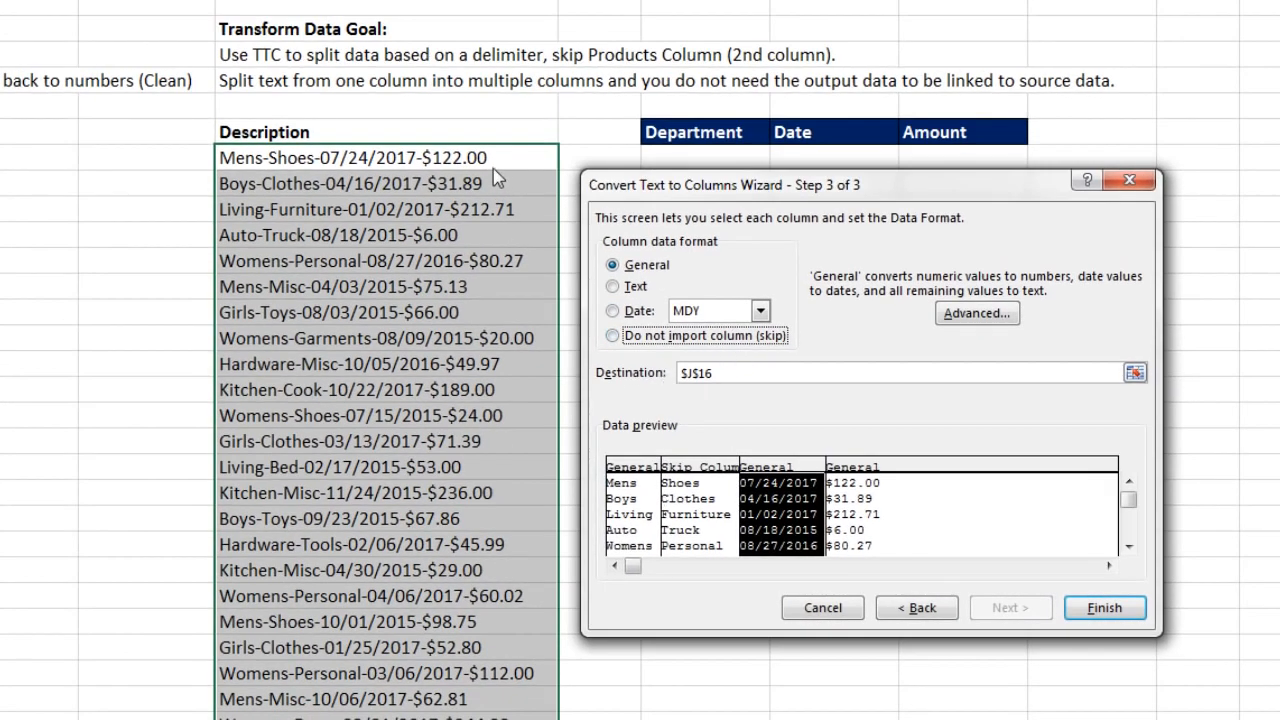
Step: Set the destination to $L$16 and finish the split into Department, Date and Amount
{"action": "left_click", "coordinate": [740, 378]}
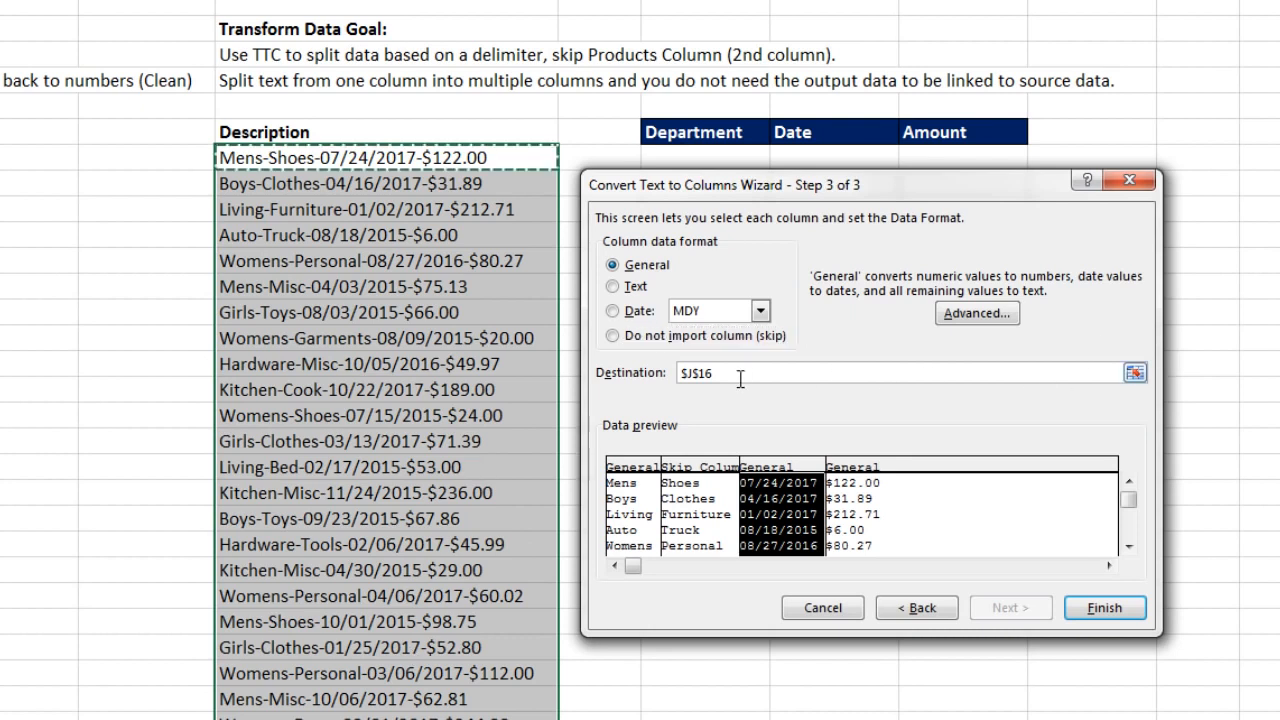
{"action": "left_click_drag", "start_coordinate": [688, 195], "coordinate": [688, 254]}
{"action": "left_click", "coordinate": [668, 152]}
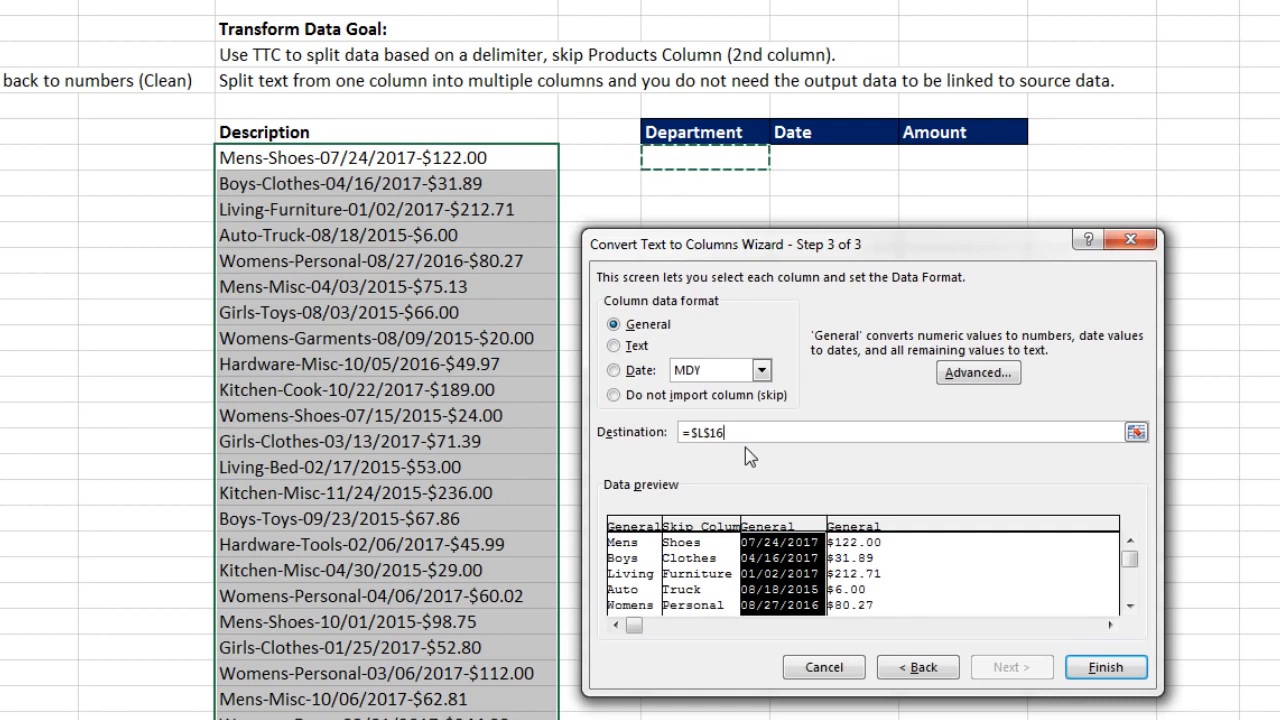
{"action": "left_click", "coordinate": [1092, 667]}
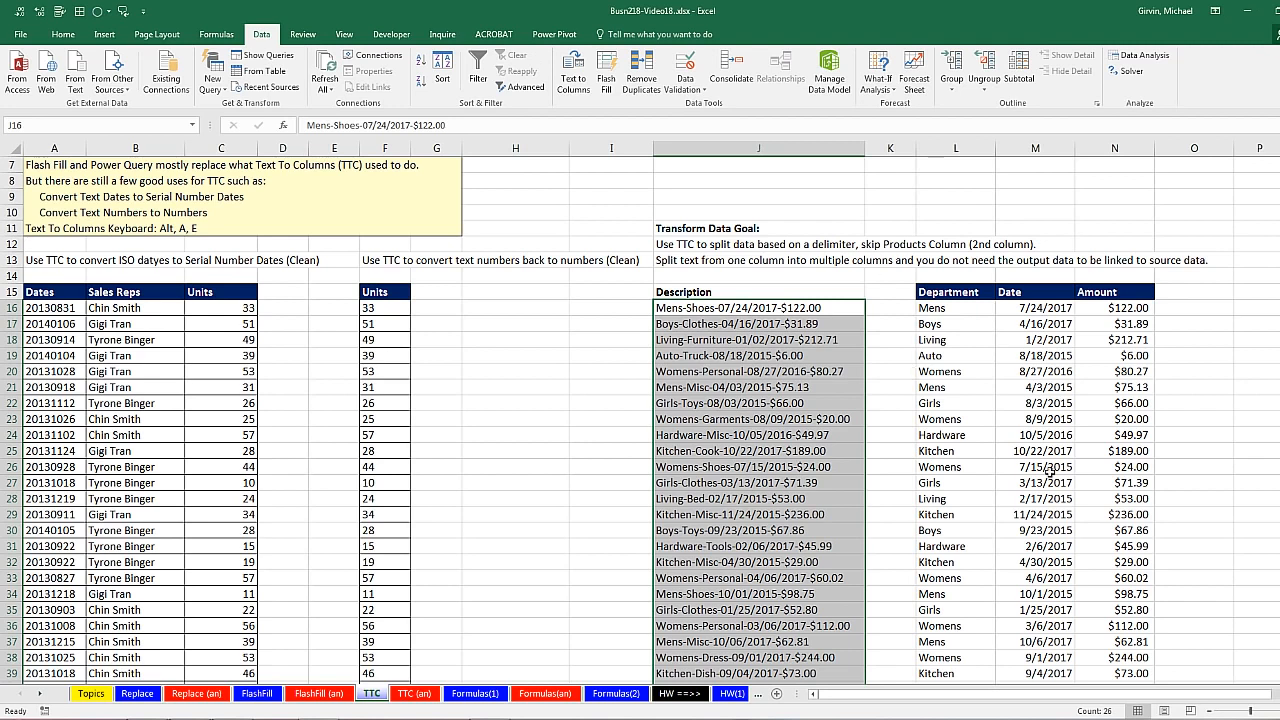
Step: Select the ISO date numbers in A16:A41 and launch Text to Columns
{"action": "scroll", "coordinate": [325, 417], "scroll_direction": "down", "scroll_amount": 2}
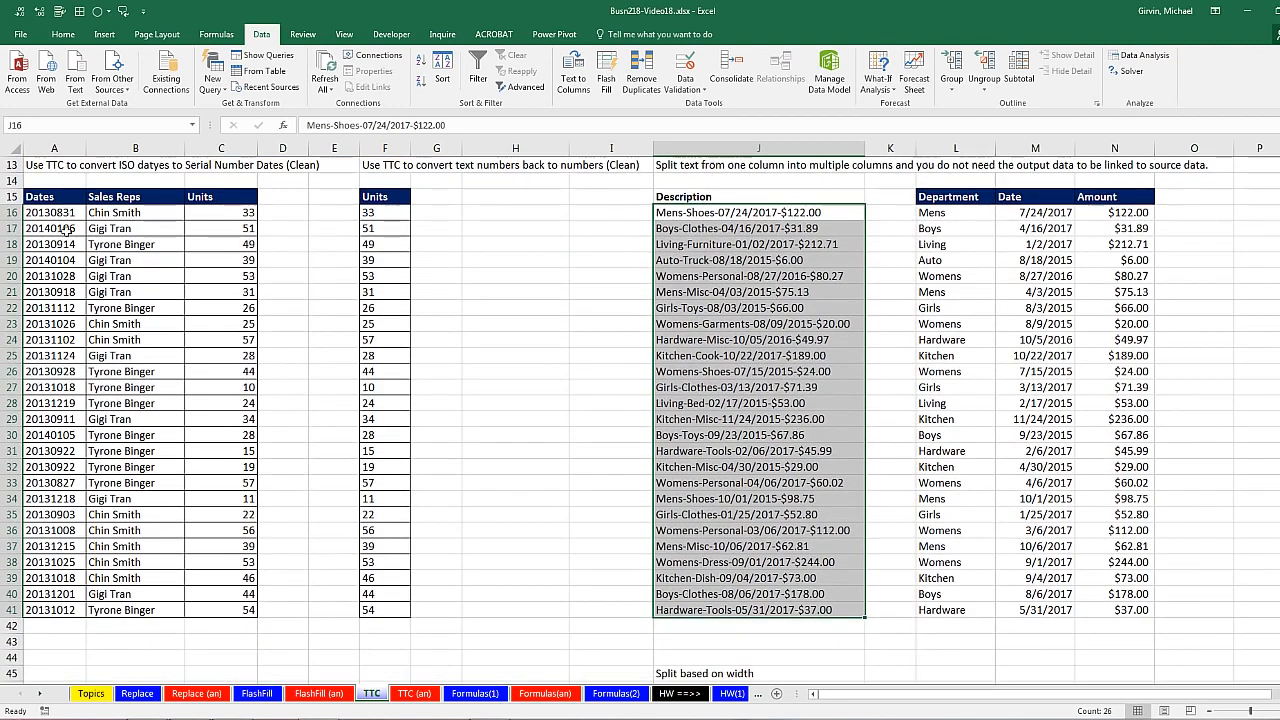
{"action": "left_click", "coordinate": [55, 212]}
{"action": "left_click_drag", "start_coordinate": [60, 209], "coordinate": [52, 595]}
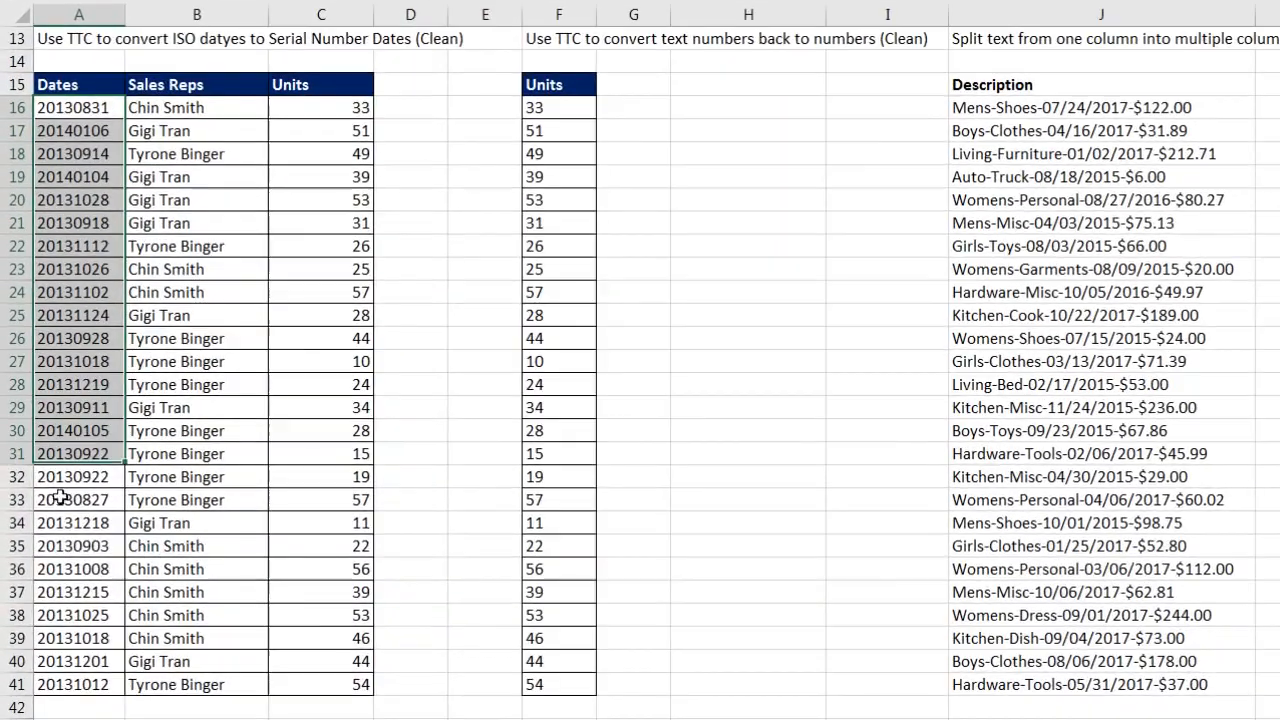
{"action": "left_click_drag", "start_coordinate": [76, 660], "coordinate": [78, 684]}
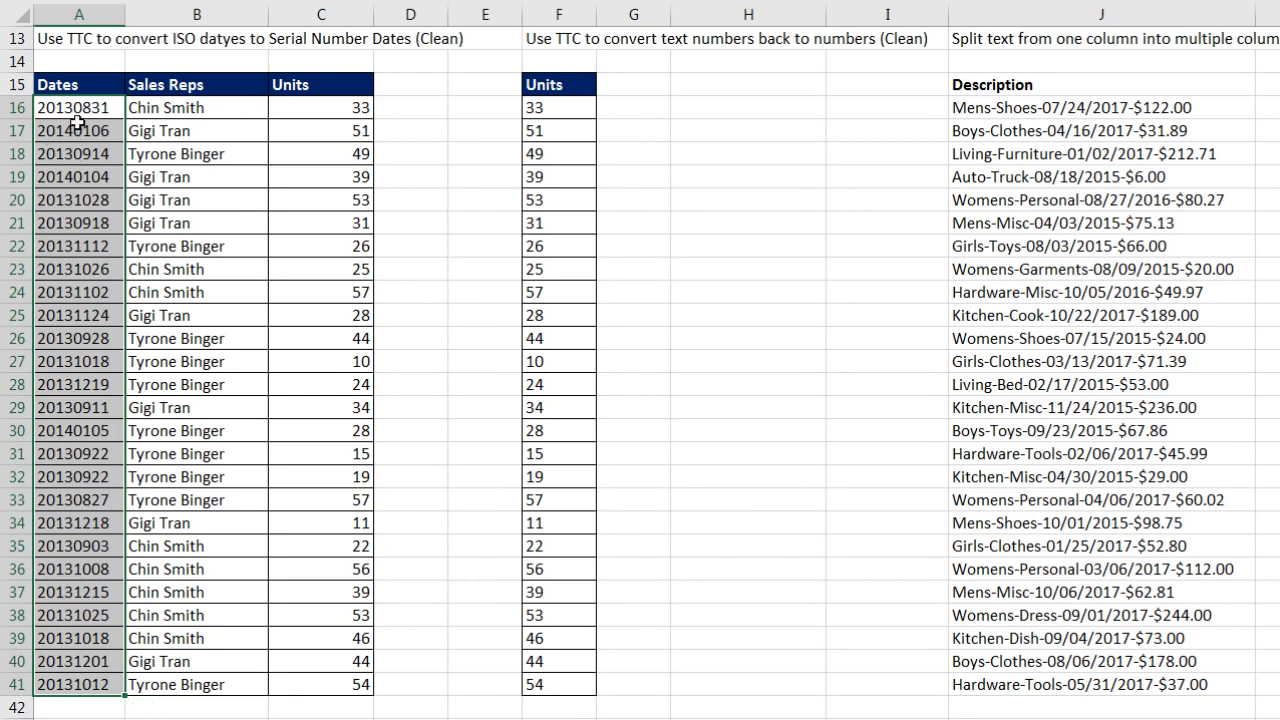
{"action": "key", "text": "alt+a"}
{"action": "key", "text": "e"}
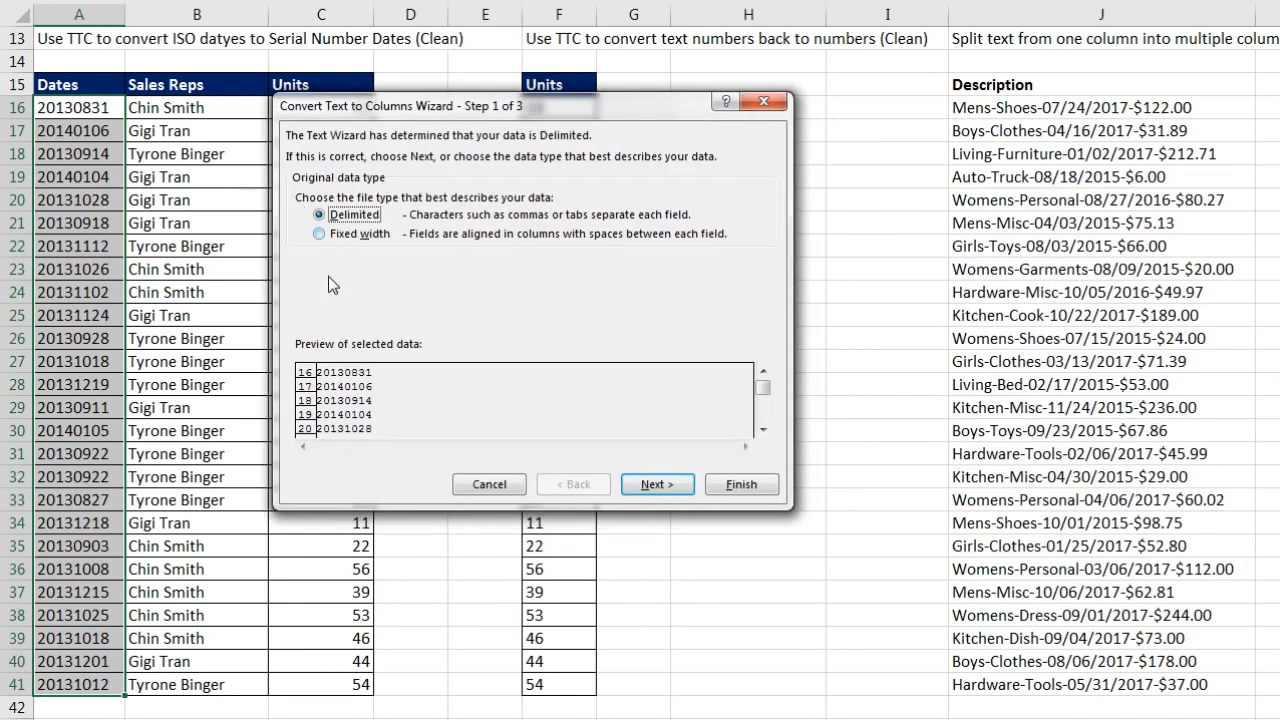
Step: Convert them as YMD dates and widen column A so every date shows
{"action": "left_click", "coordinate": [656, 484]}
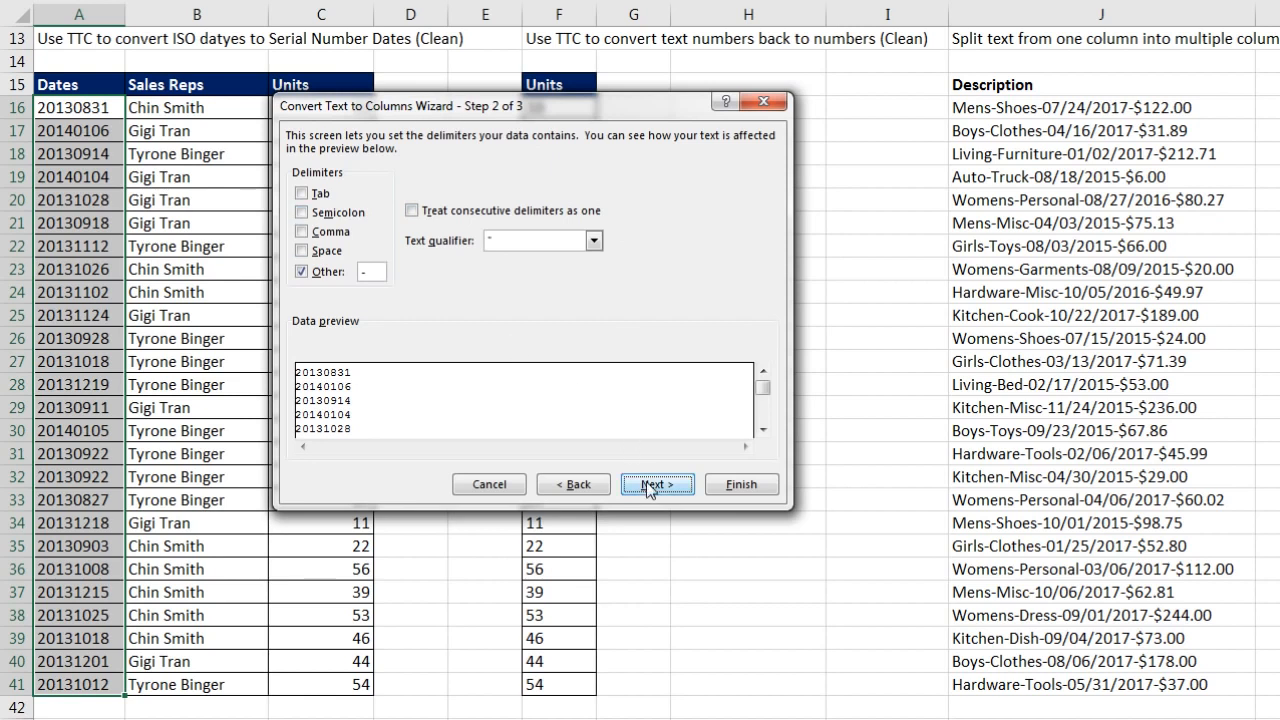
{"action": "left_click", "coordinate": [647, 482]}
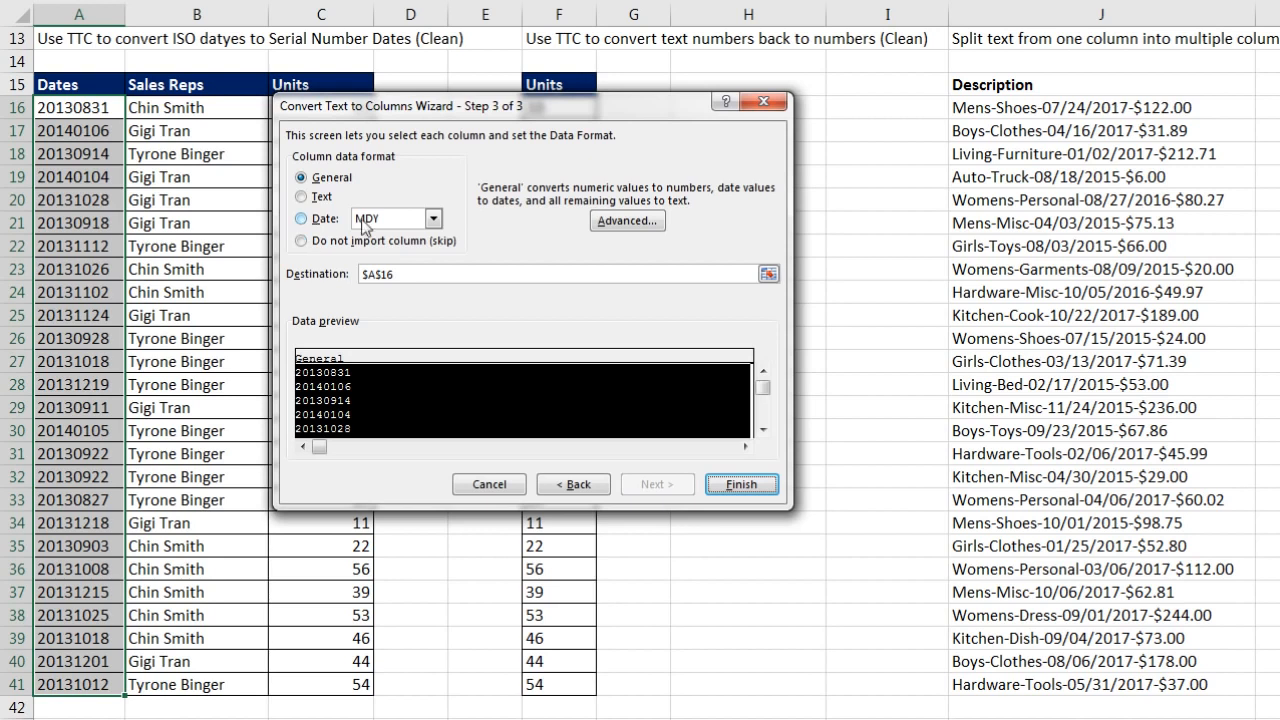
{"action": "left_click", "coordinate": [433, 218]}
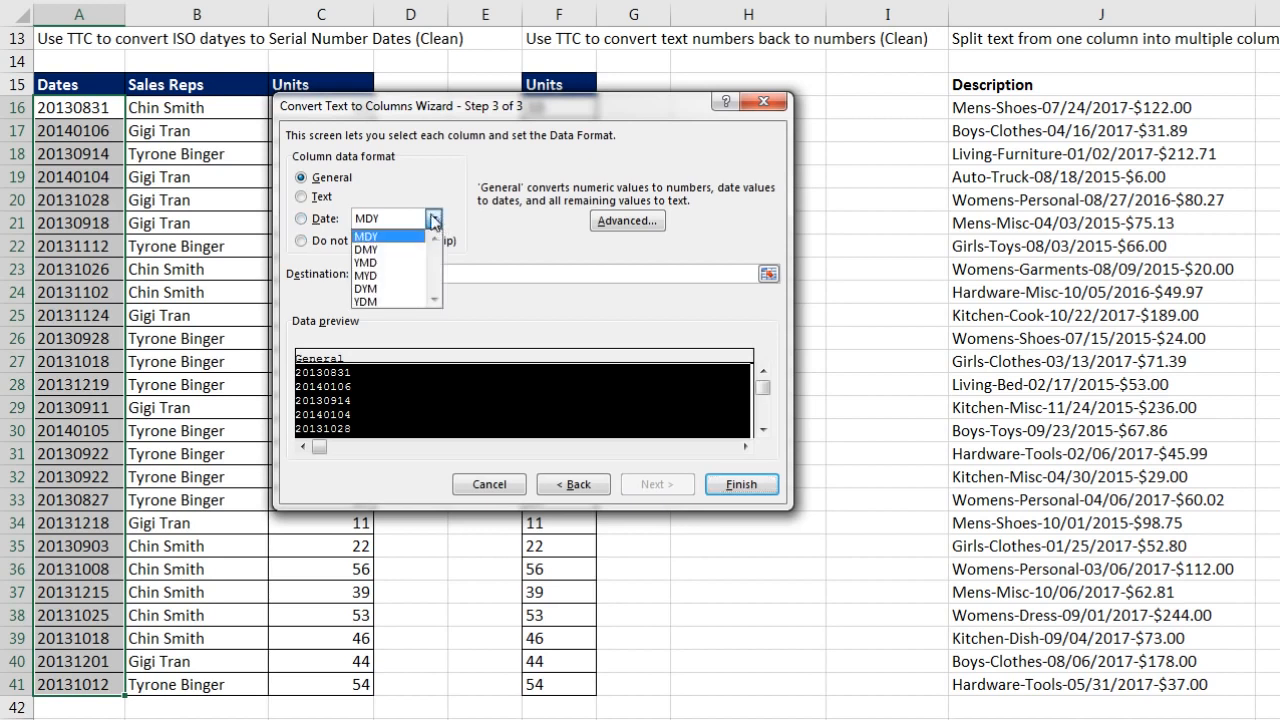
{"action": "left_click", "coordinate": [383, 263]}
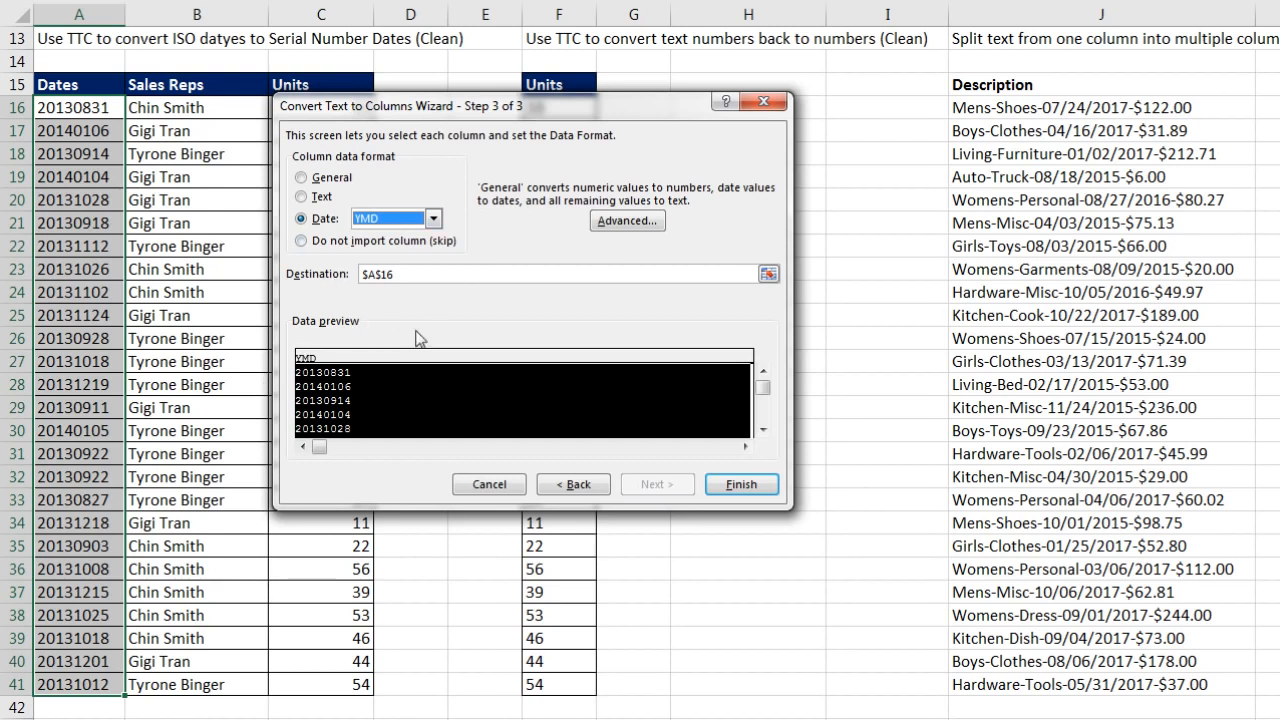
{"action": "left_click", "coordinate": [738, 486]}
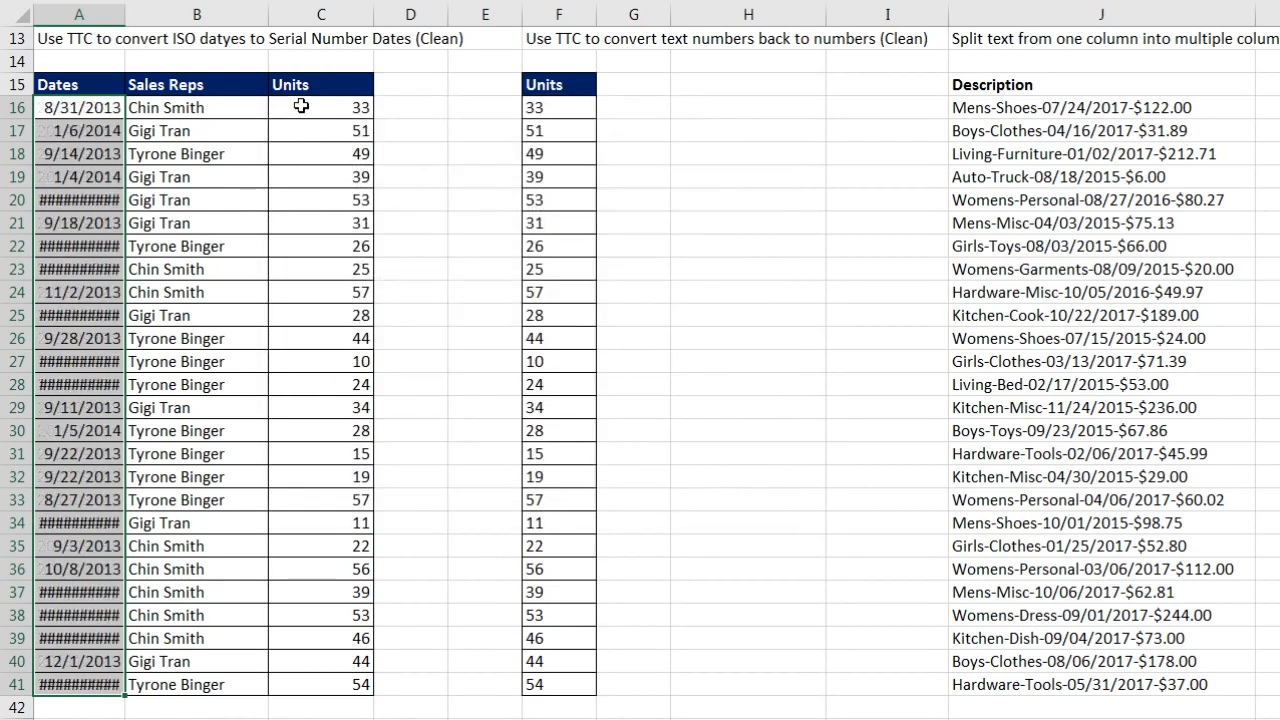
{"action": "left_click_drag", "start_coordinate": [125, 12], "coordinate": [144, 12]}
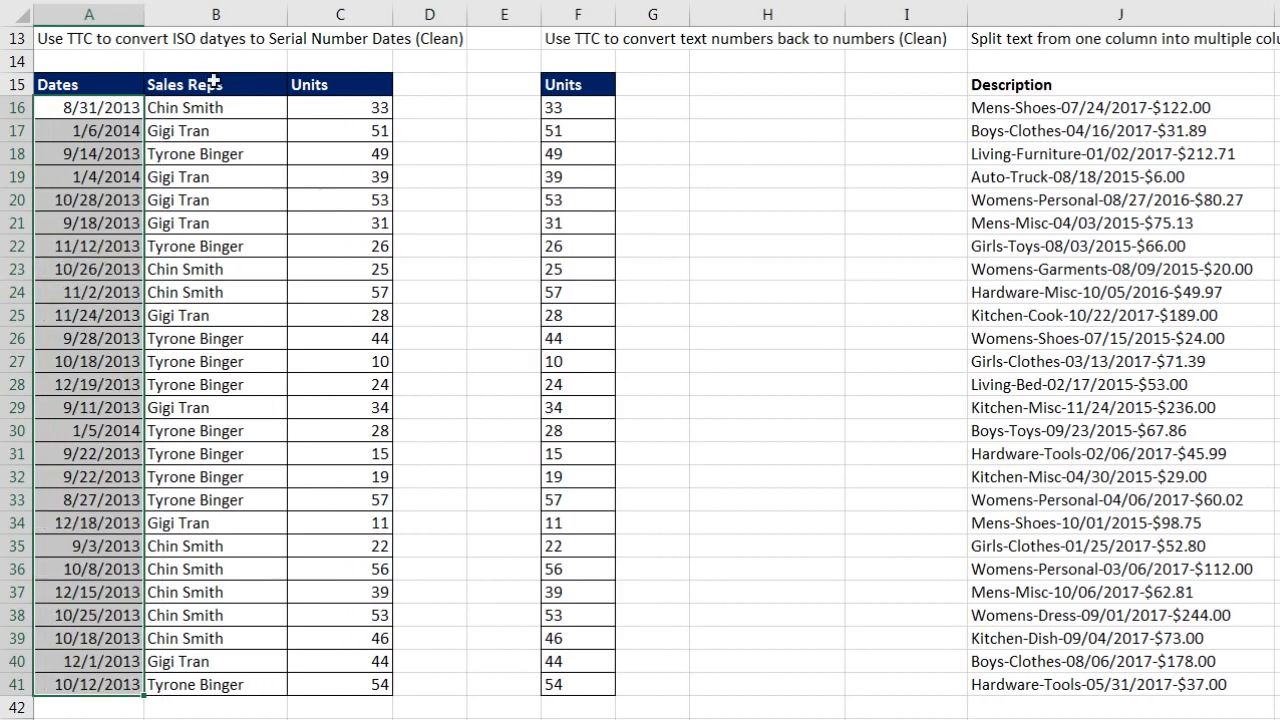
{"action": "left_click_drag", "start_coordinate": [565, 110], "coordinate": [563, 683]}
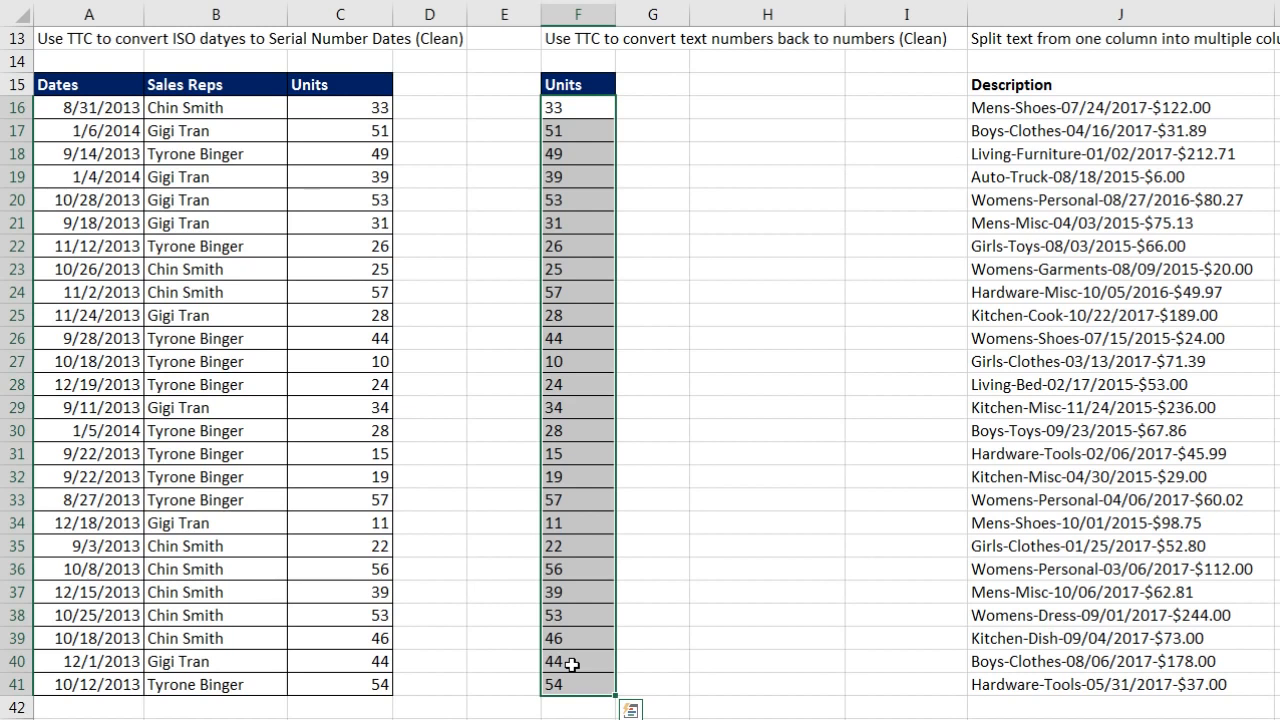
Step: Step through the Text to Columns wizard on F16:F41, then cancel without applying
{"action": "key", "text": "alt"}
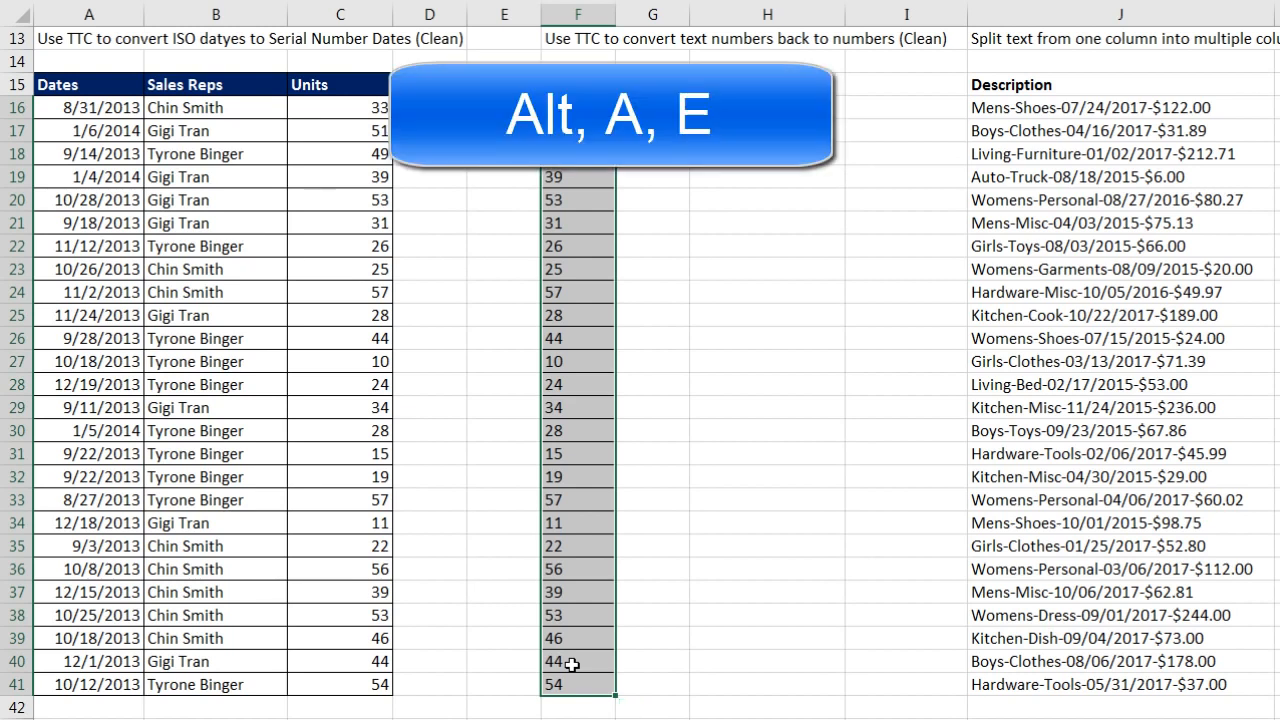
{"action": "key", "text": "a"}
{"action": "key", "text": "e"}
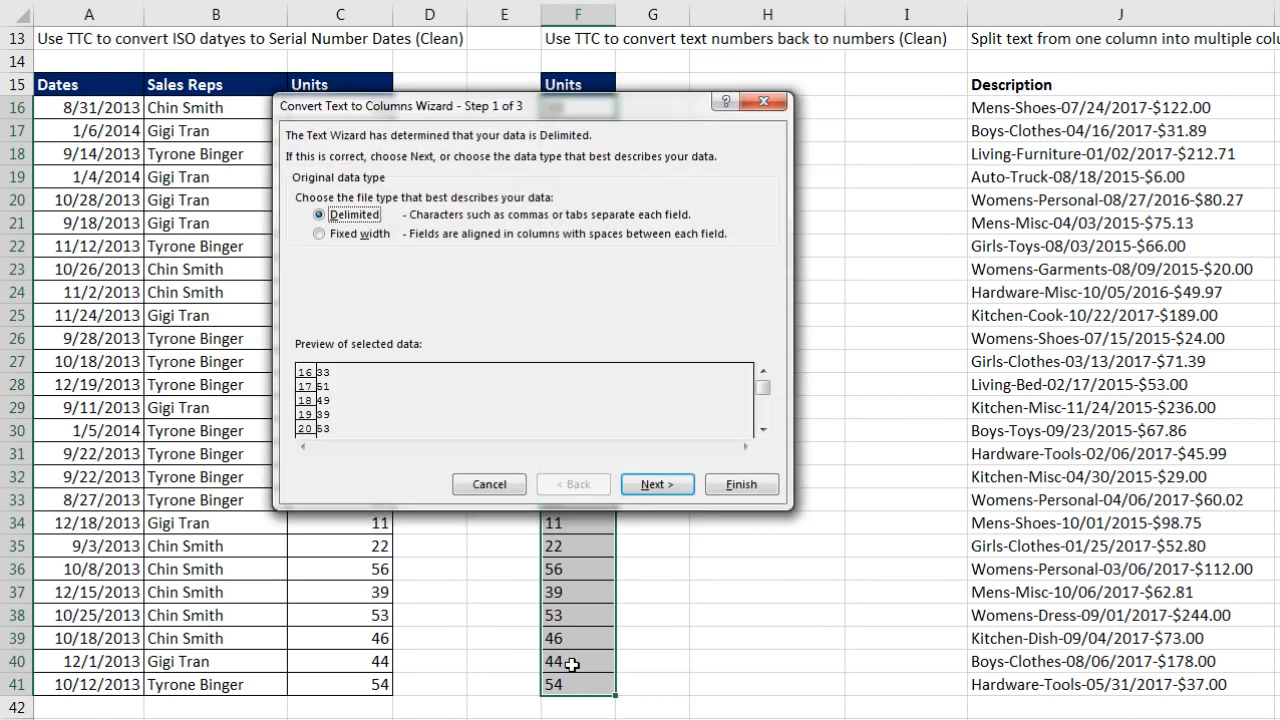
{"action": "left_click_drag", "start_coordinate": [512, 104], "coordinate": [552, 205]}
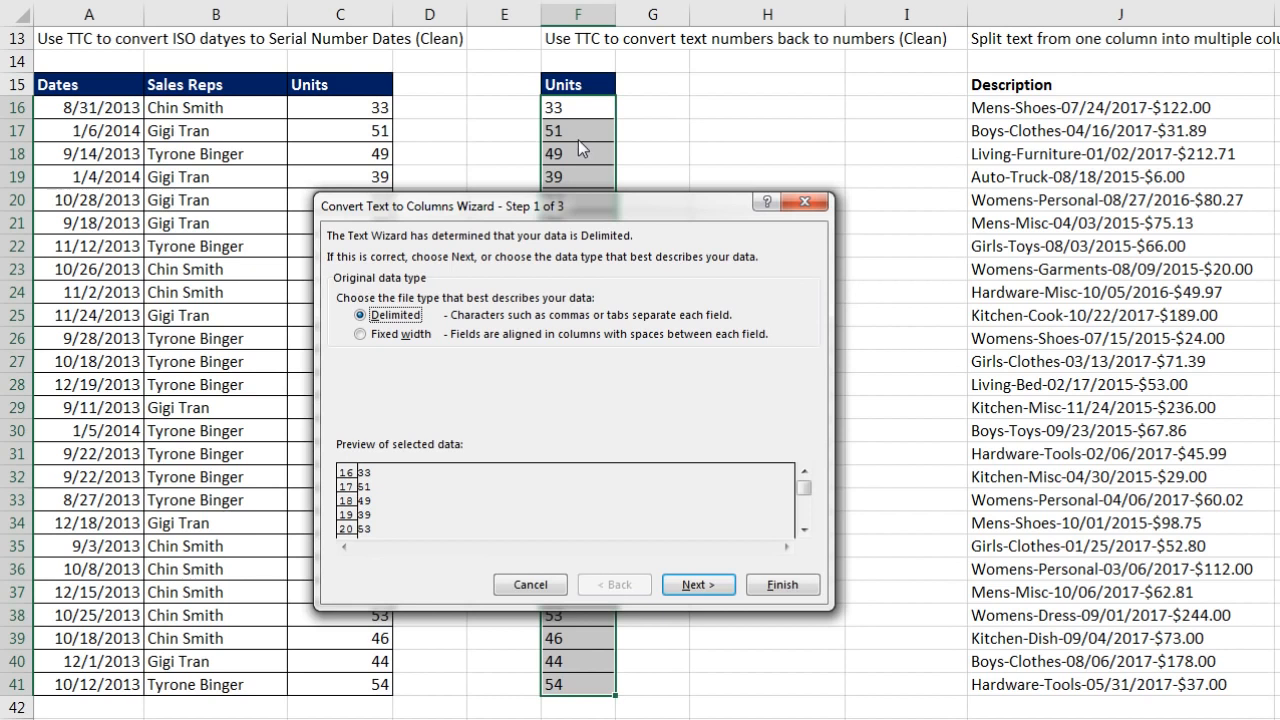
{"action": "left_click", "coordinate": [697, 590]}
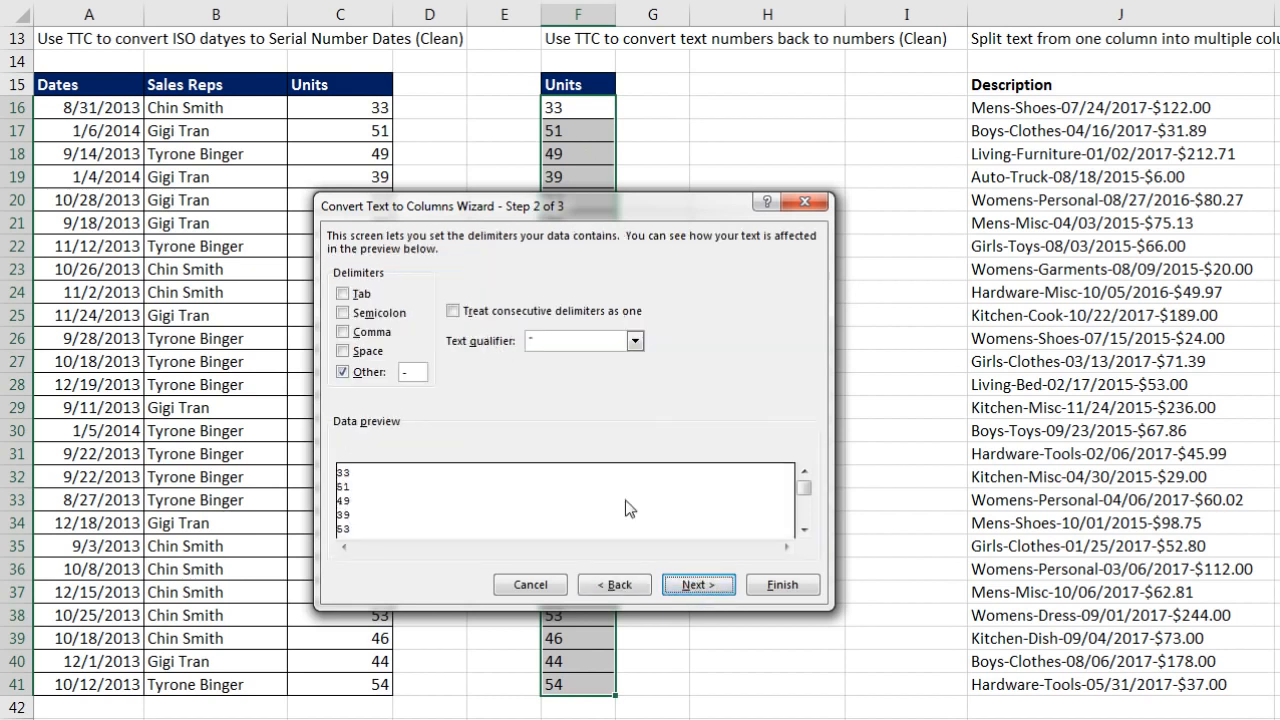
{"action": "left_click", "coordinate": [697, 588]}
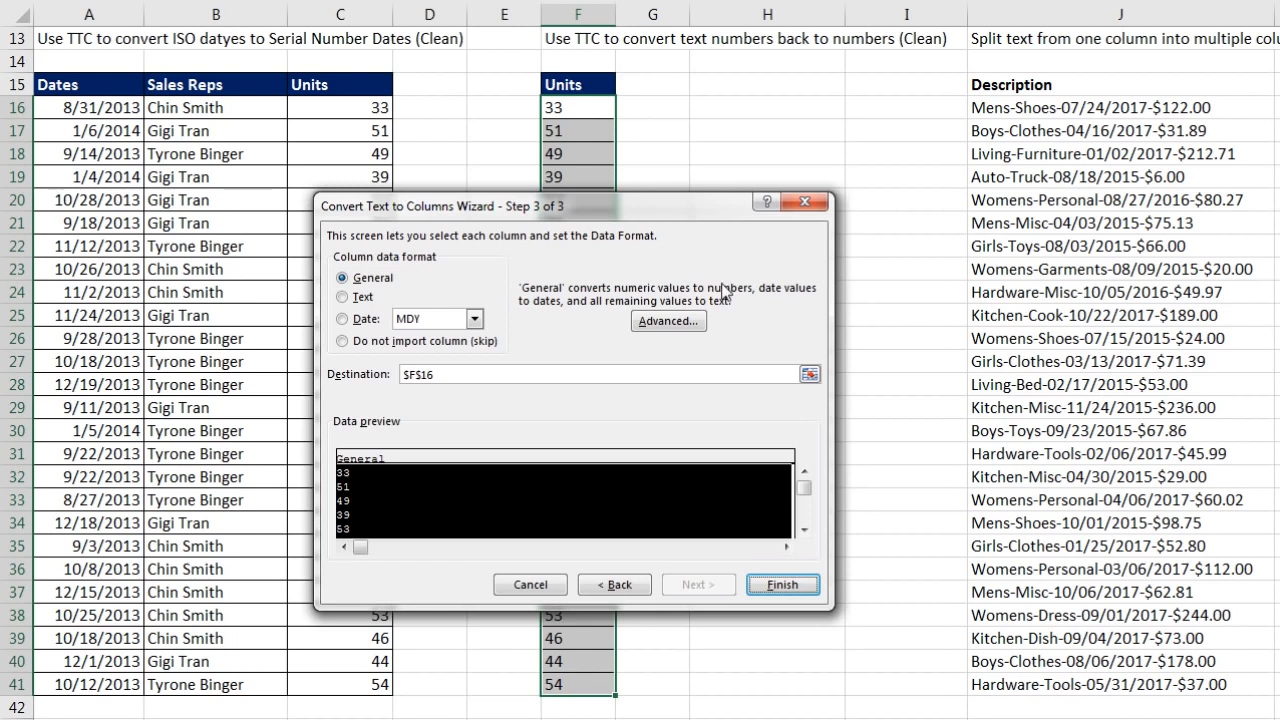
{"action": "key", "text": "Escape"}
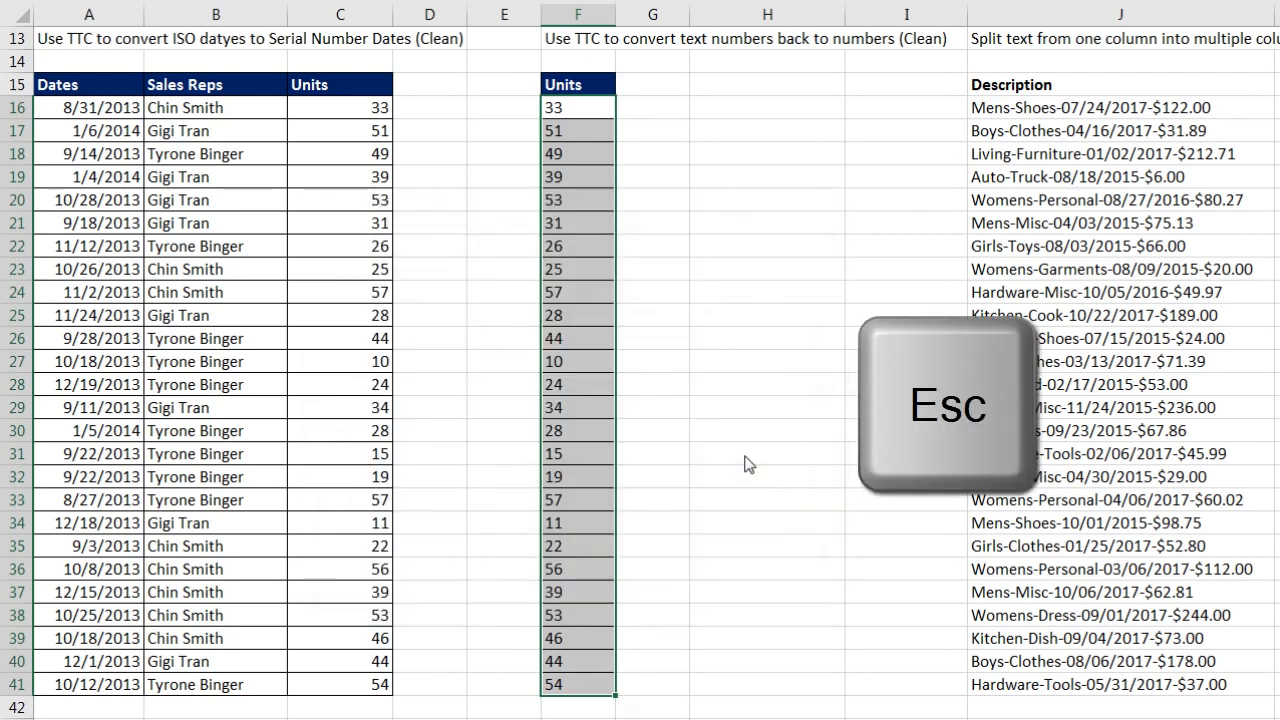
Step: Rerun Text to Columns on F16:F41 and finish at once, turning Units into numbers
{"action": "key", "text": "alt+a"}
{"action": "key", "text": "e"}
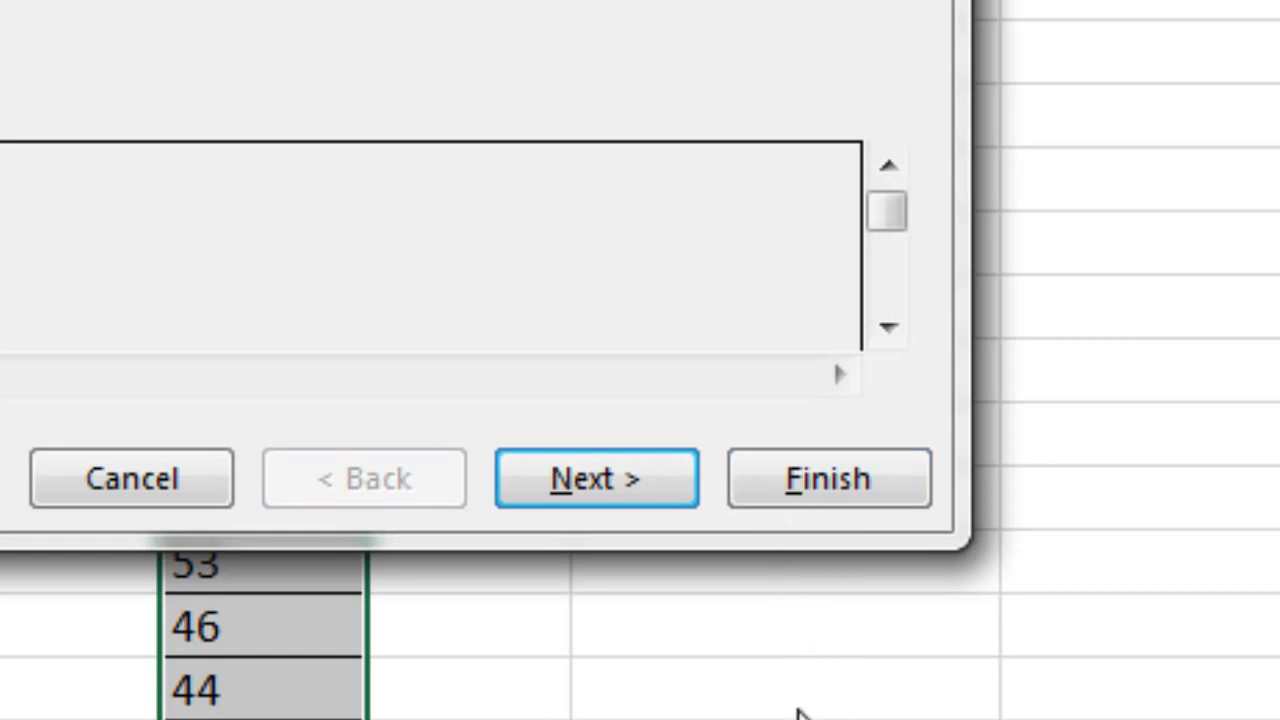
{"action": "key", "text": "Escape"}
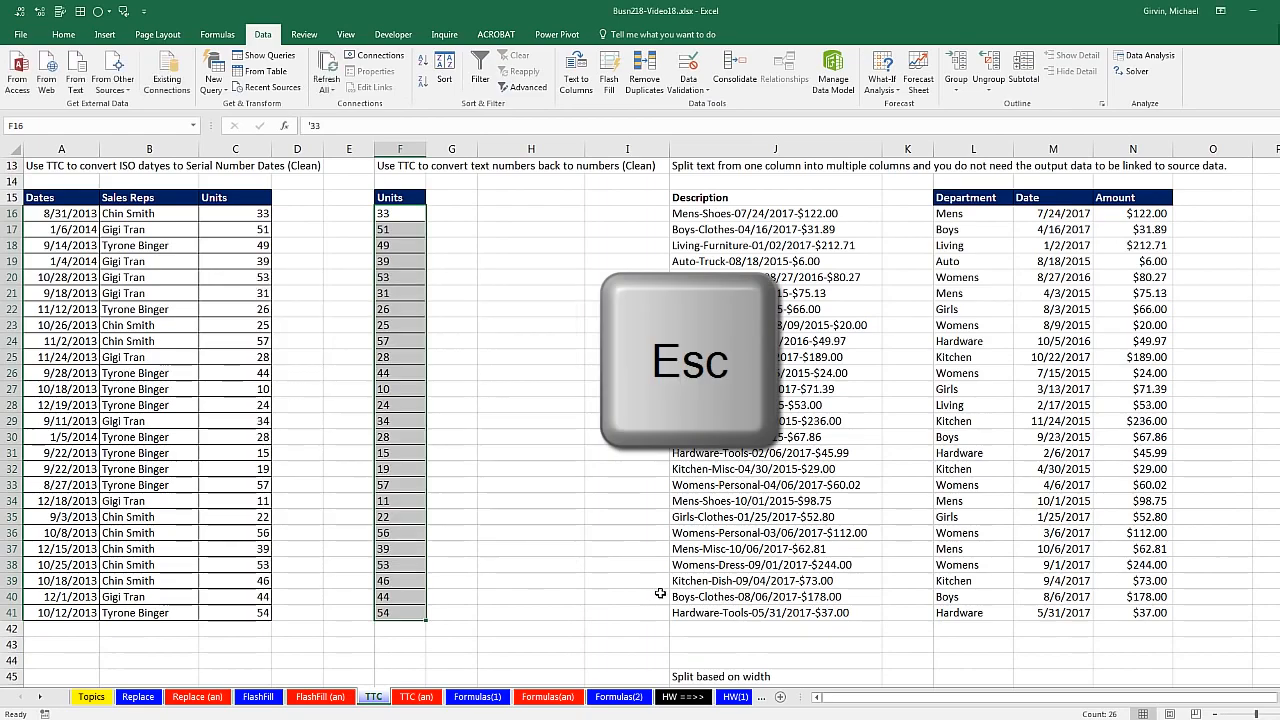
{"action": "key", "text": "alt"}
{"action": "key", "text": "a"}
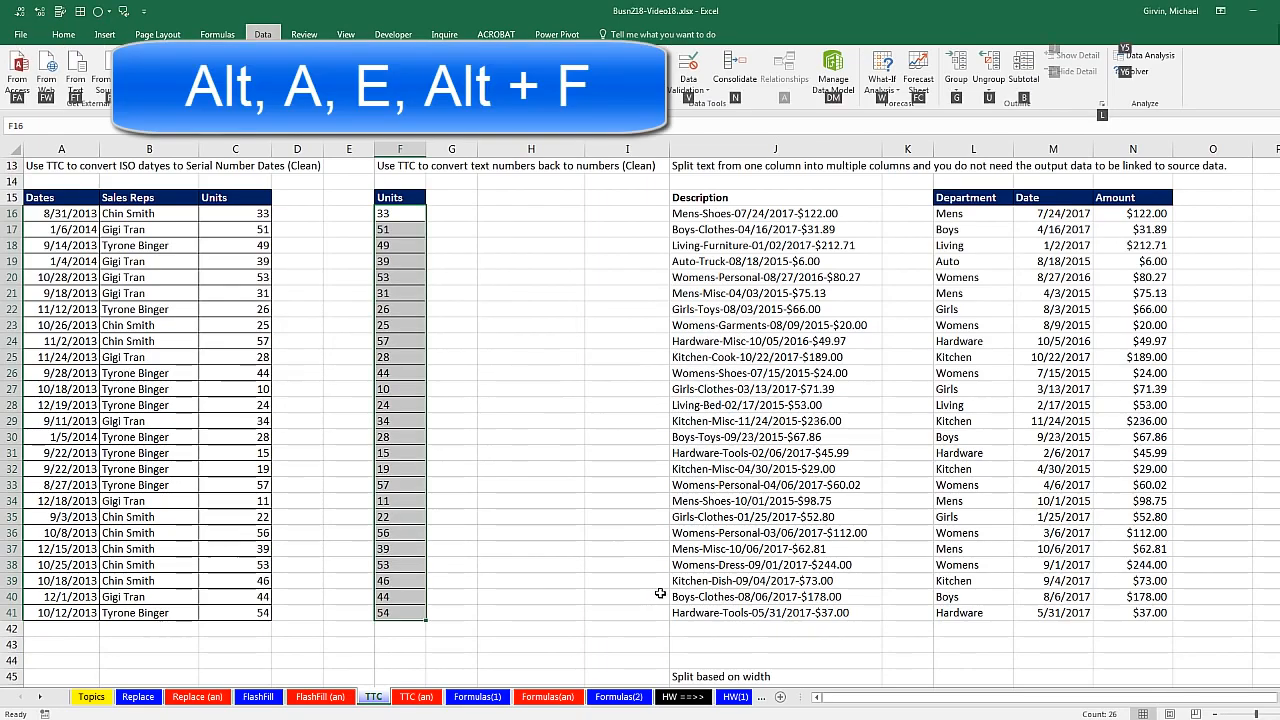
{"action": "key", "text": "e"}
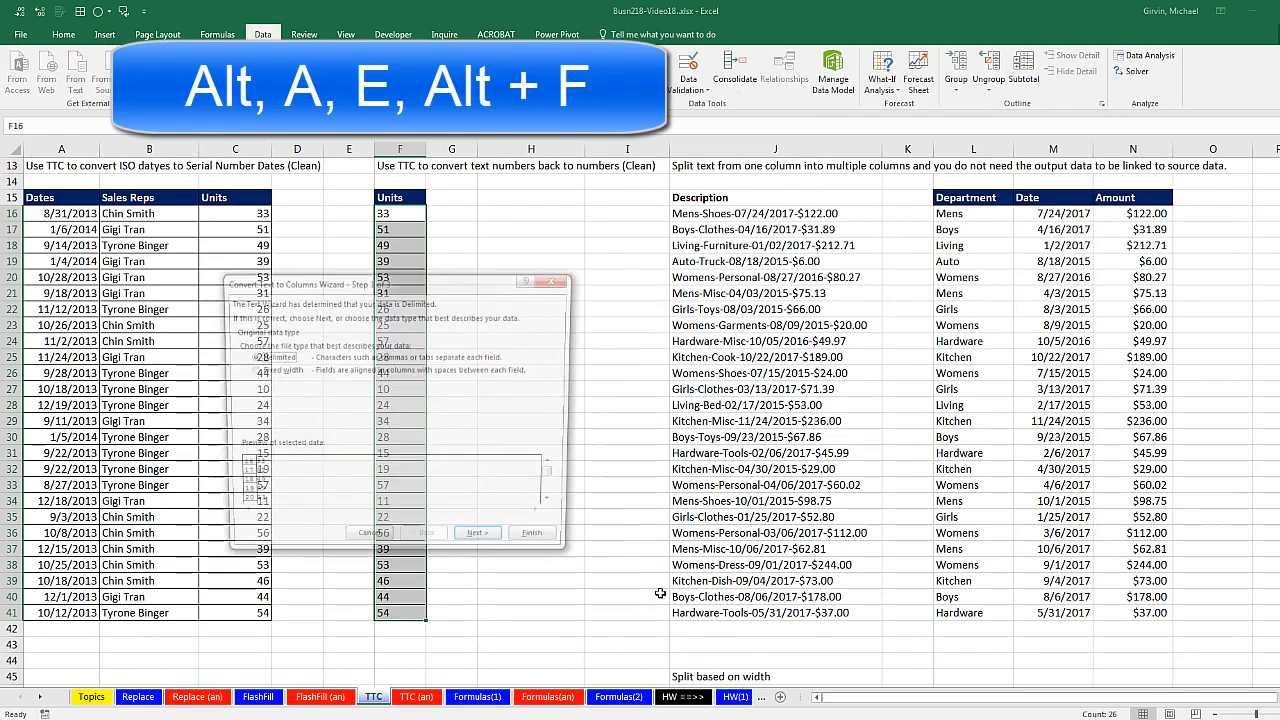
{"action": "key", "text": "alt+f"}
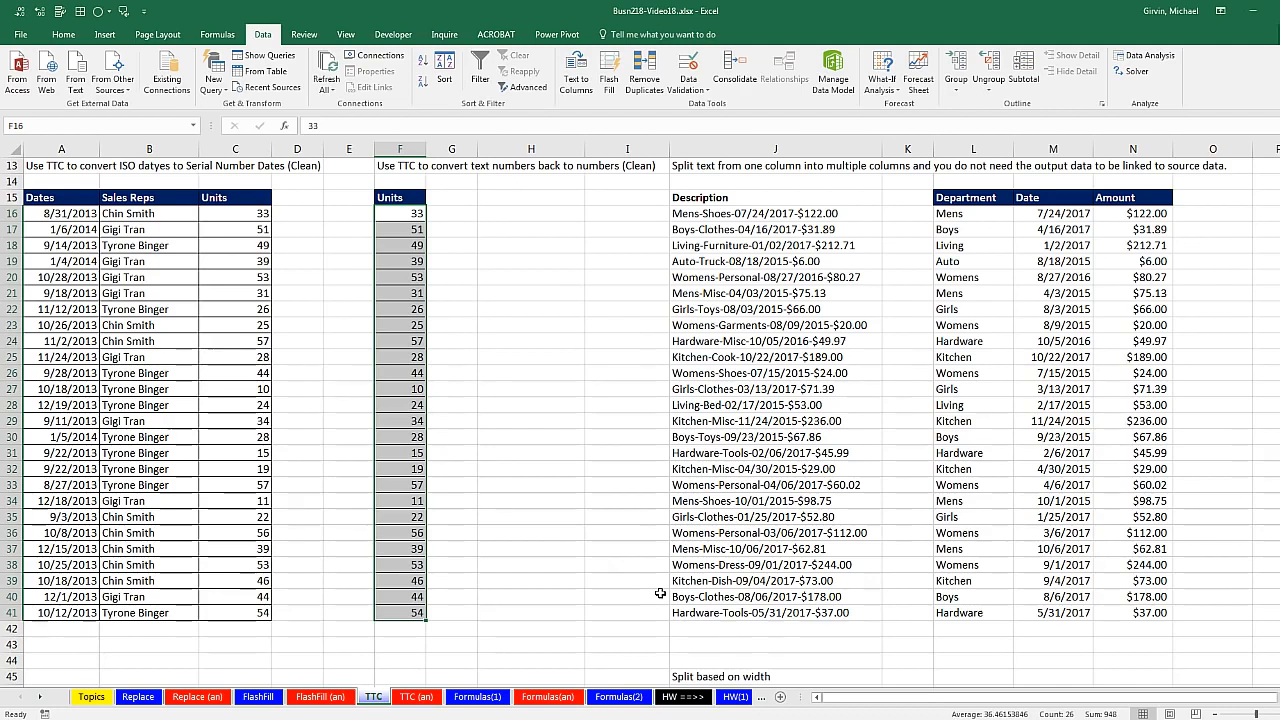
Step: Go to the Formulas(2) sheet with the 'Carlota / West: 658' extraction task
{"action": "scroll", "coordinate": [575, 625], "scroll_direction": "up", "scroll_amount": 4}
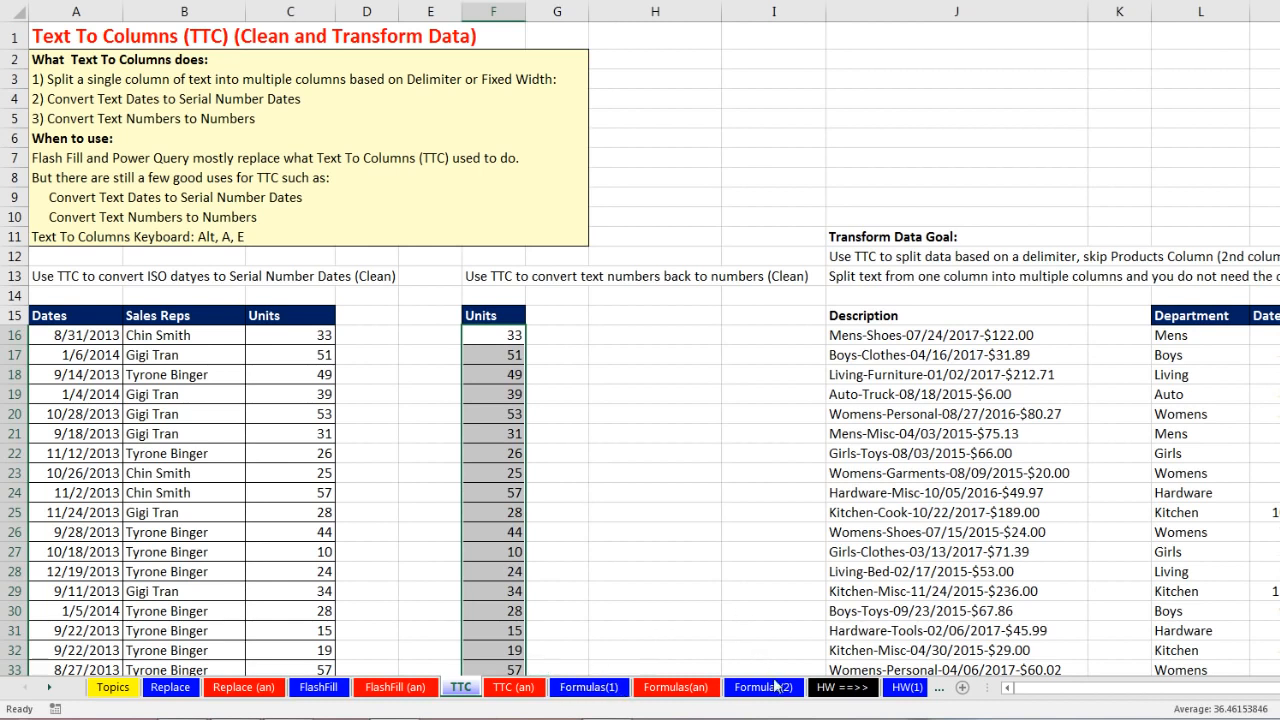
{"action": "left_click", "coordinate": [765, 687]}
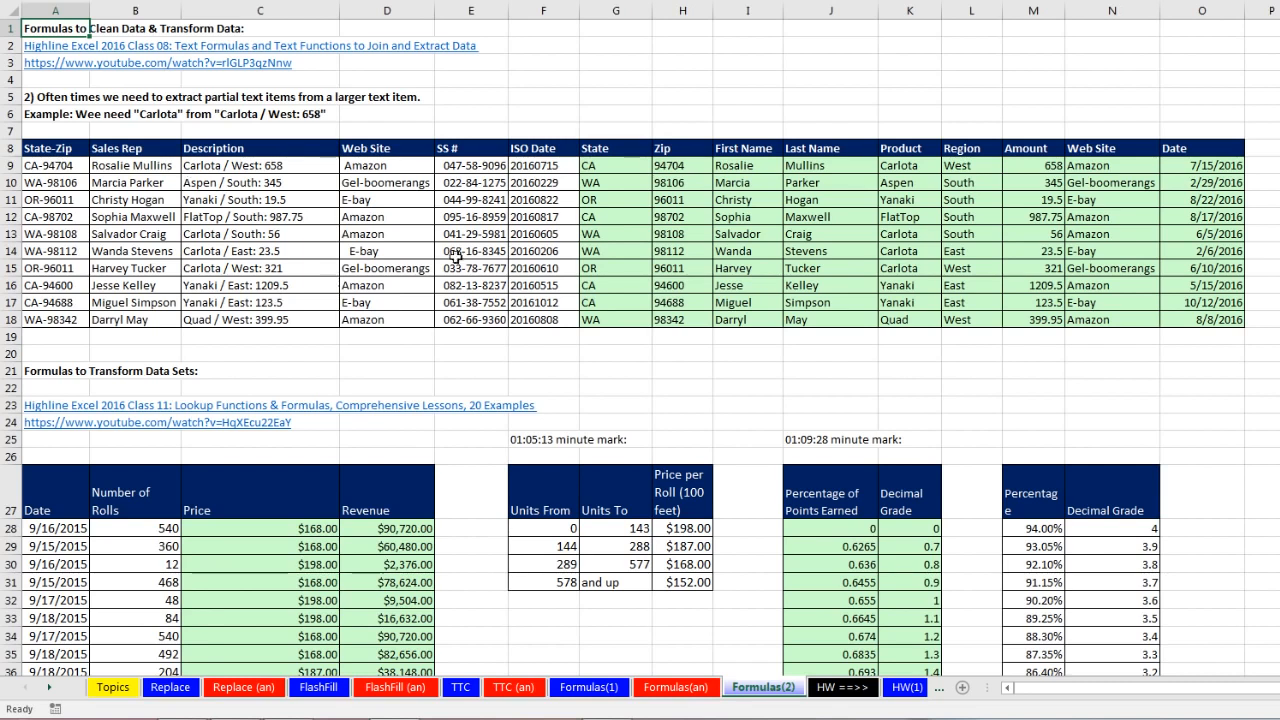
{"action": "left_click", "coordinate": [624, 167]}
{"action": "key", "text": "F2"}
{"action": "left_click", "coordinate": [675, 167]}
{"action": "key", "text": "F2"}
{"action": "key", "text": "Escape"}
{"action": "double_click", "coordinate": [752, 165]}
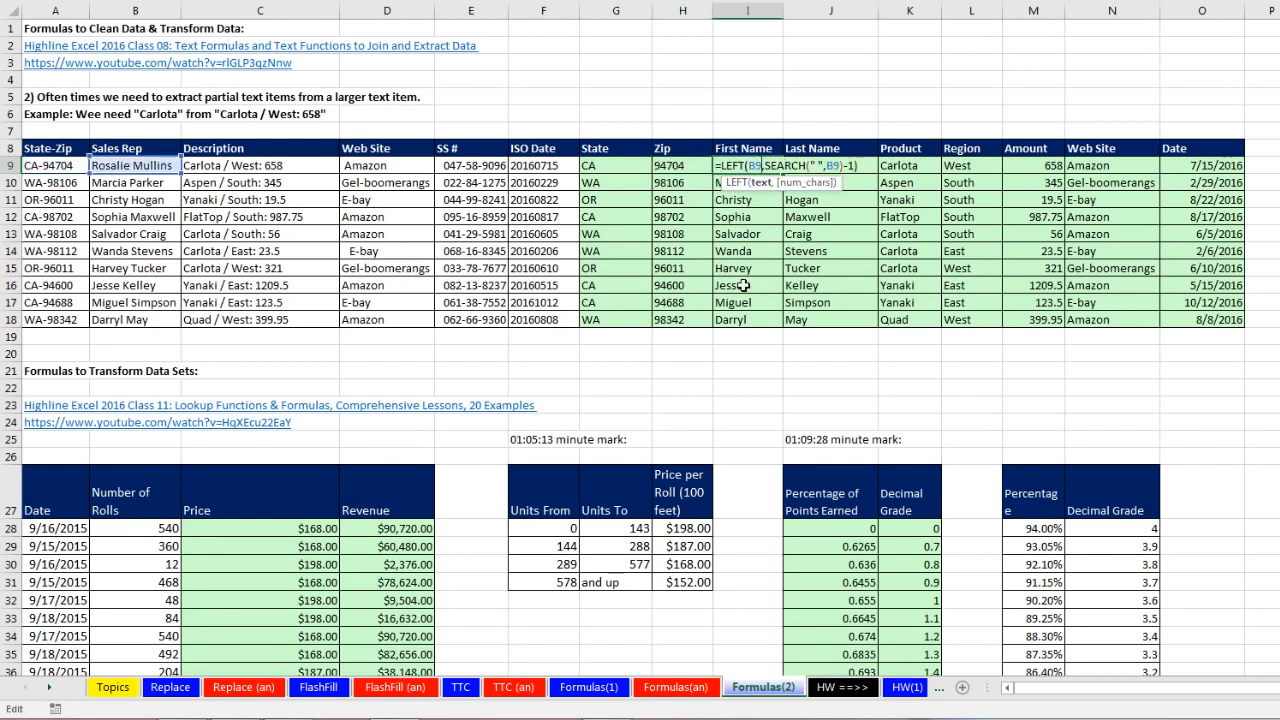
{"action": "key", "text": "Escape"}
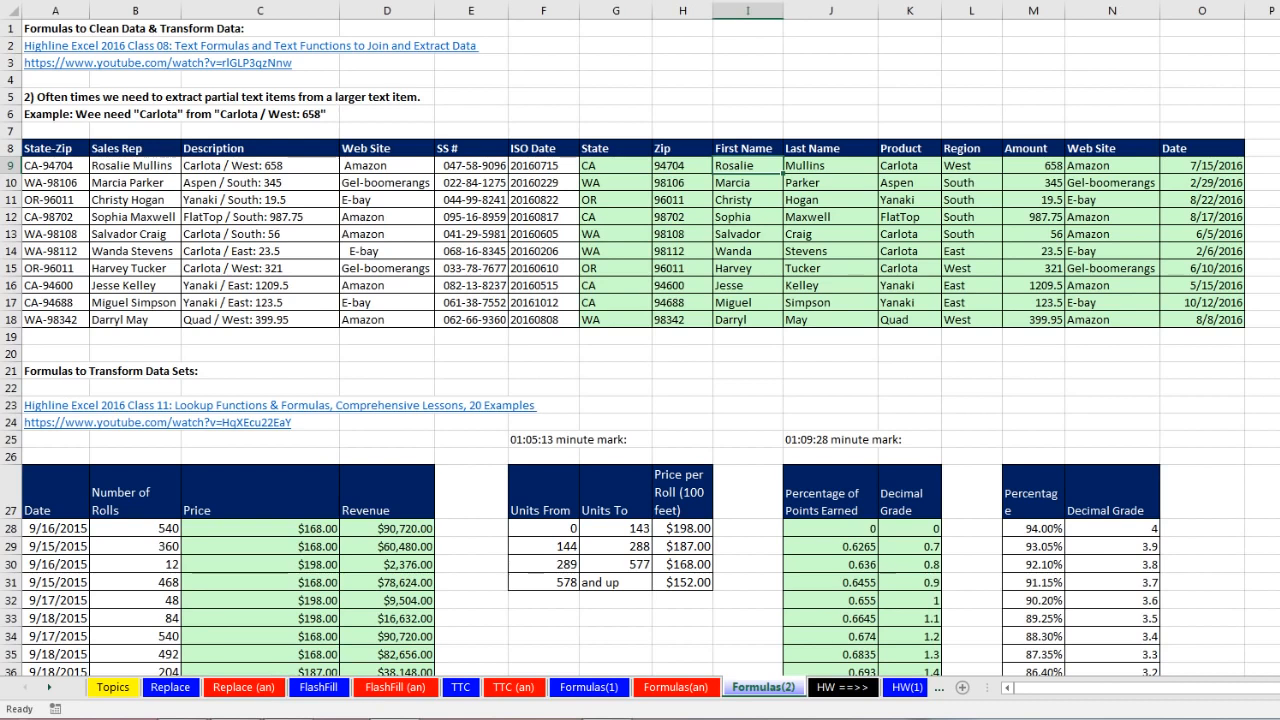
{"action": "double_click", "coordinate": [1125, 166]}
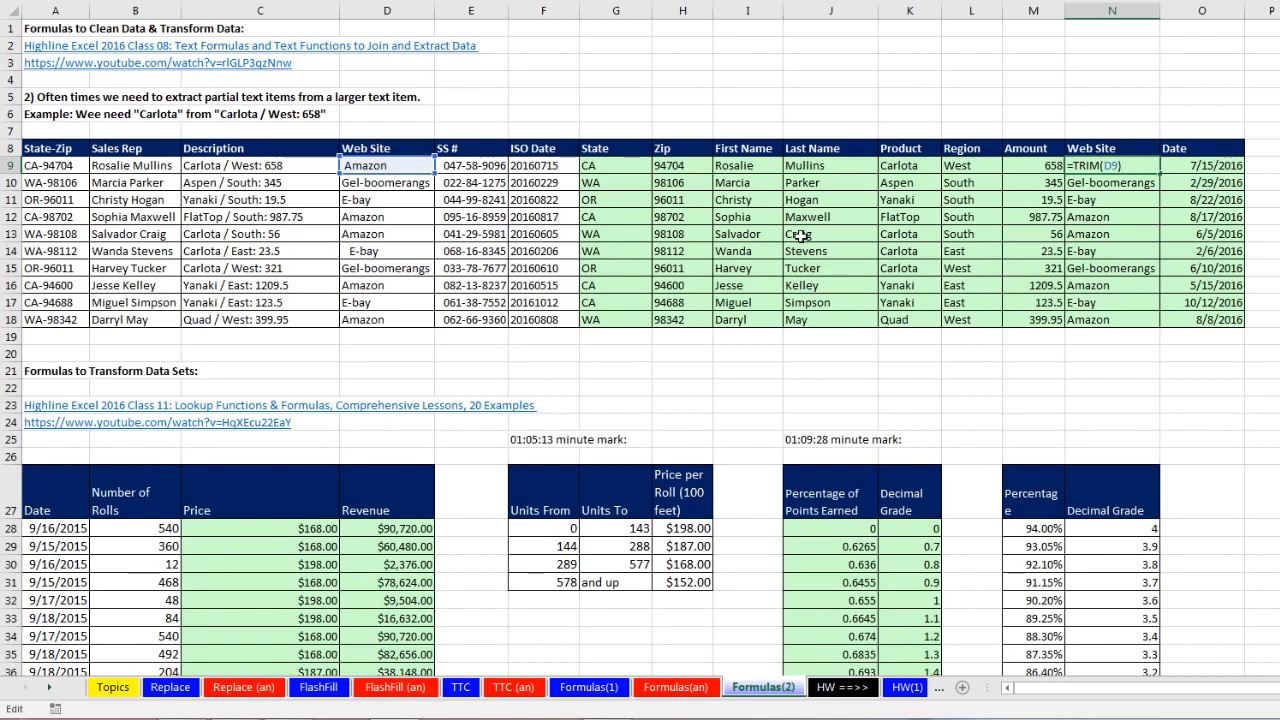
{"action": "key", "text": "Return"}
{"action": "scroll", "coordinate": [528, 342], "scroll_direction": "down", "scroll_amount": 2}
{"action": "scroll", "coordinate": [528, 342], "scroll_direction": "down", "scroll_amount": 4}
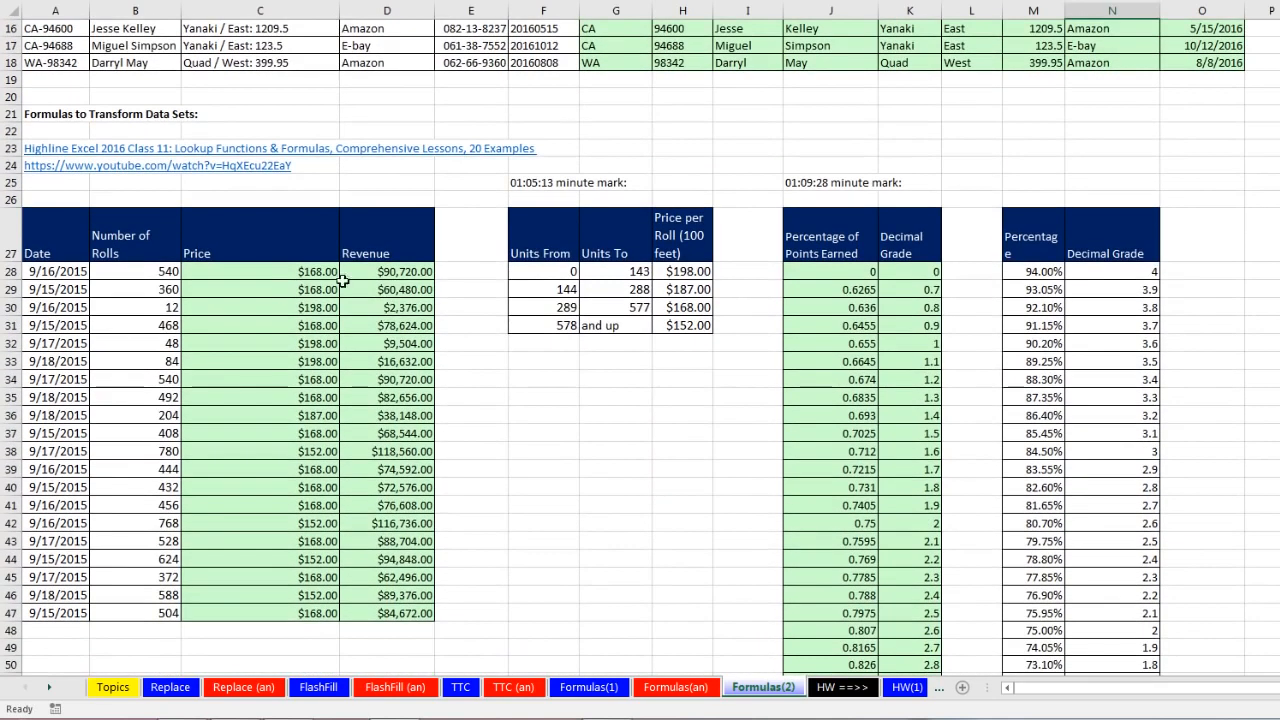
{"action": "double_click", "coordinate": [288, 270]}
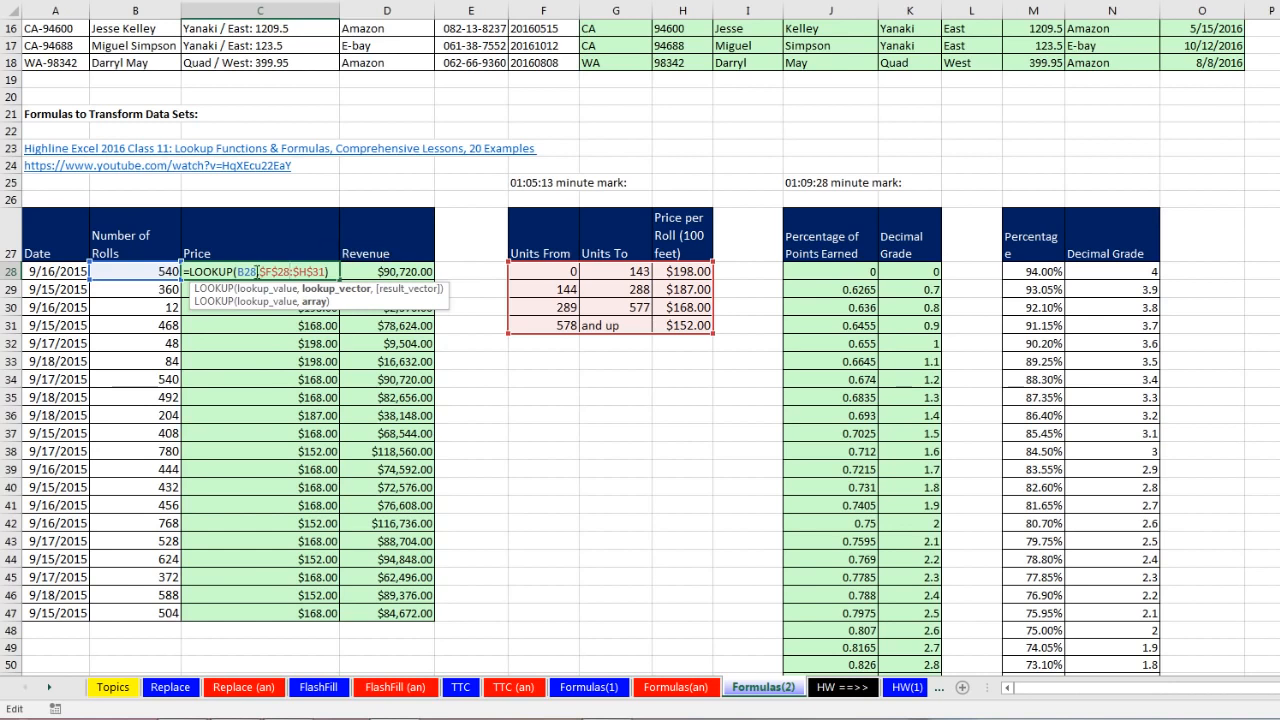
{"action": "key", "text": "Return"}
{"action": "left_click", "coordinate": [388, 272]}
{"action": "key", "text": "F2"}
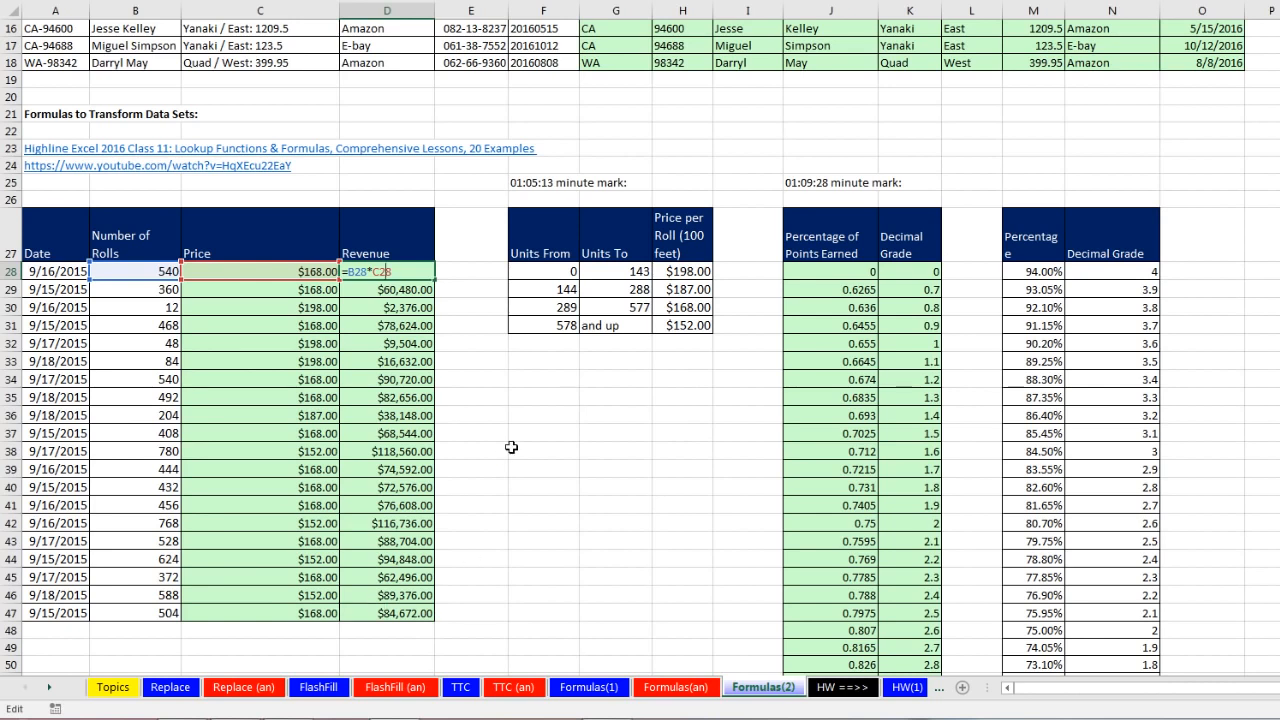
{"action": "key", "text": "Escape"}
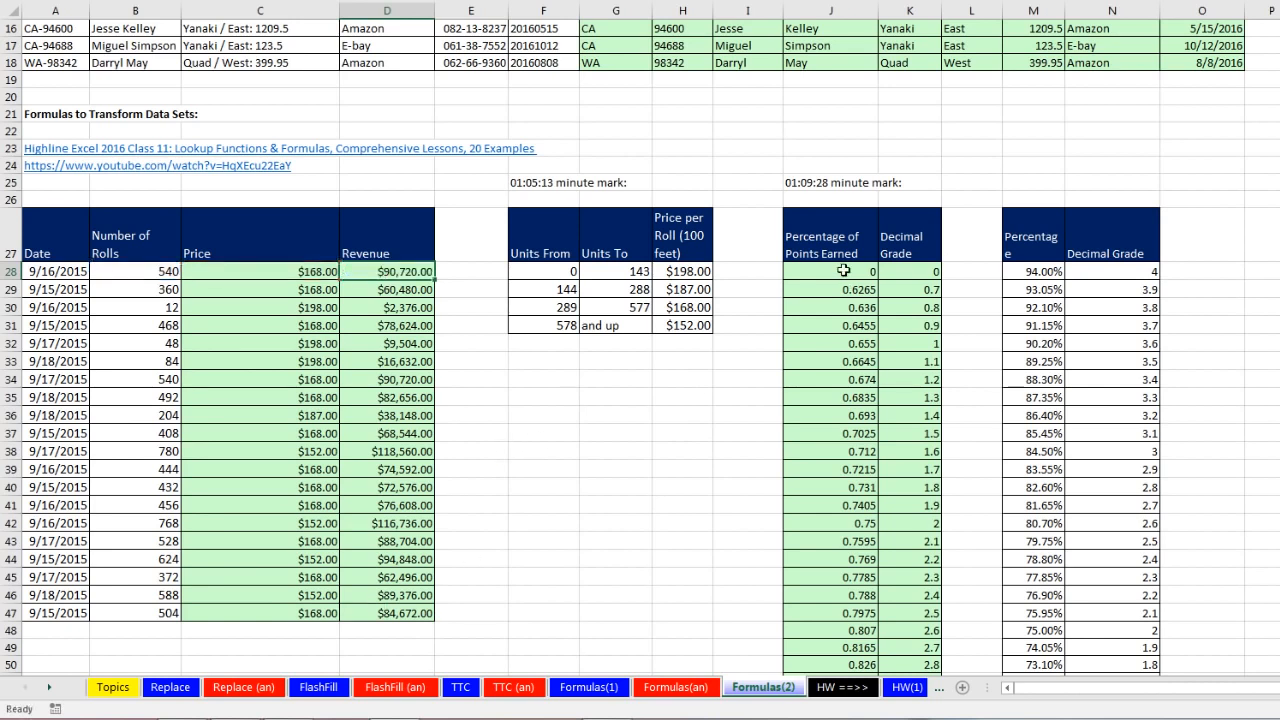
{"action": "left_click", "coordinate": [843, 271]}
{"action": "key", "text": "F2"}
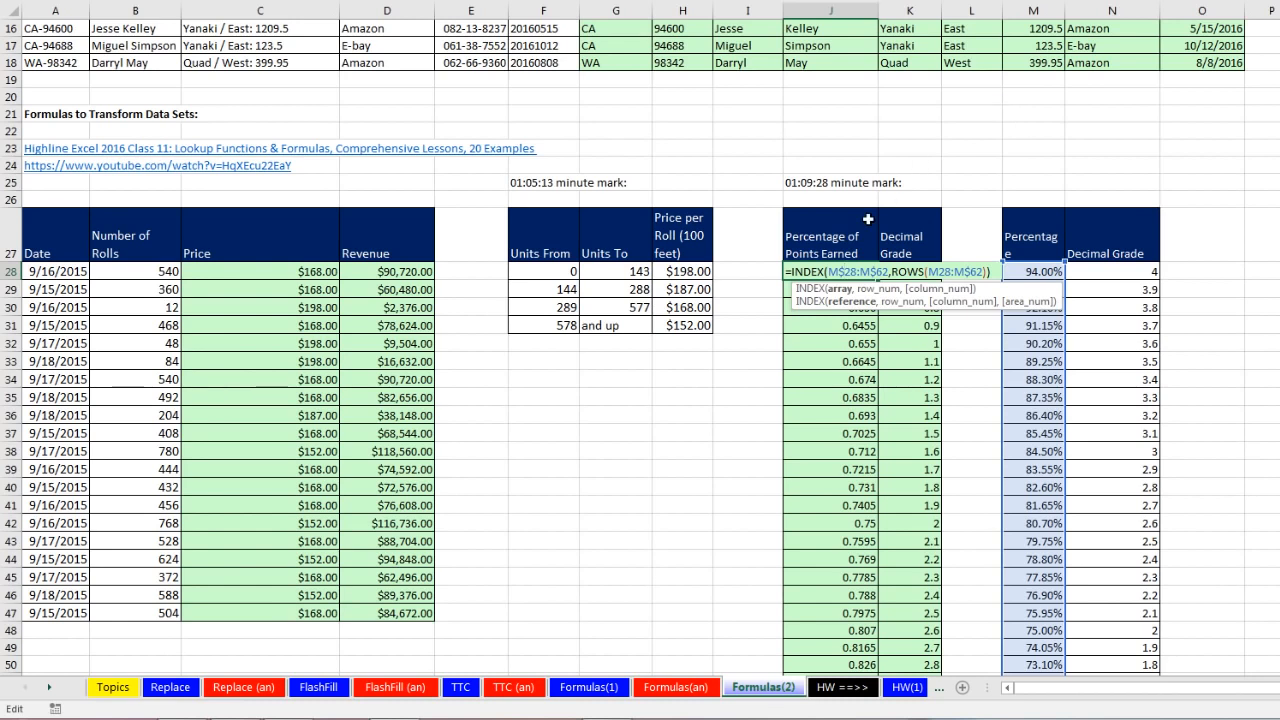
{"action": "key", "text": "ctrl+Return"}
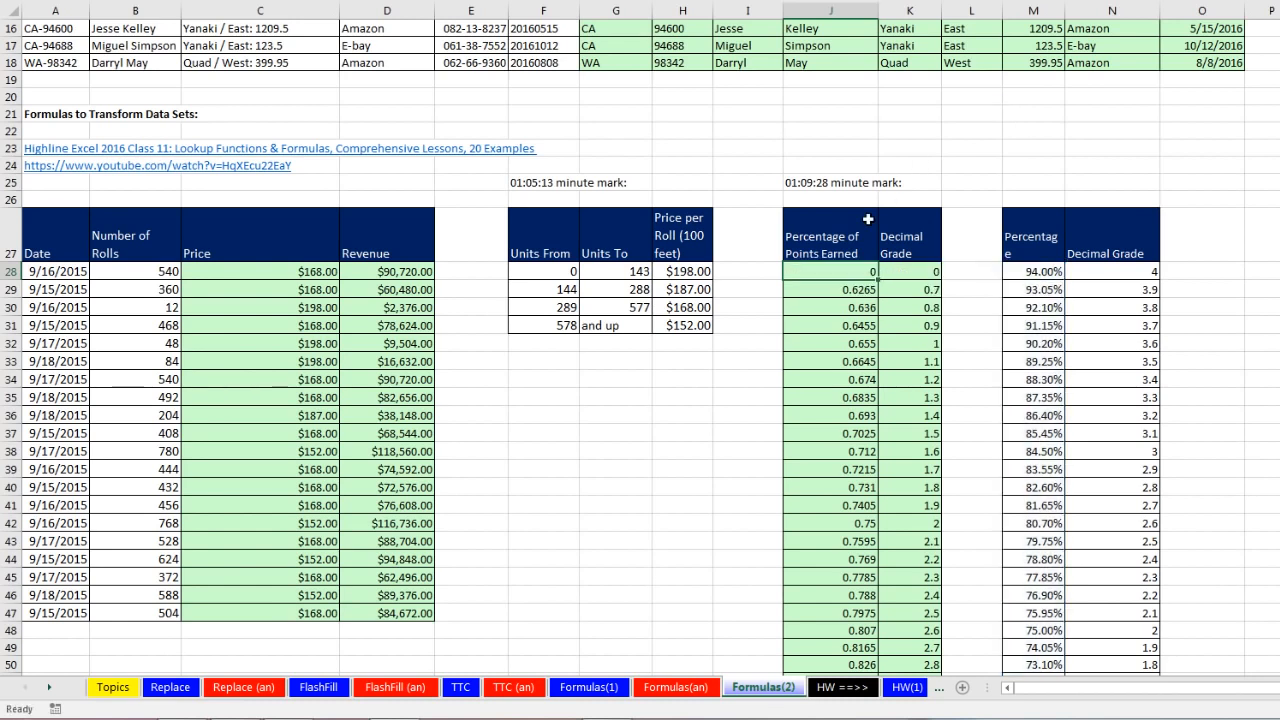
Step: Open the Formulas(1) sheet and select the full names in A13:A16
{"action": "left_click", "coordinate": [586, 690]}
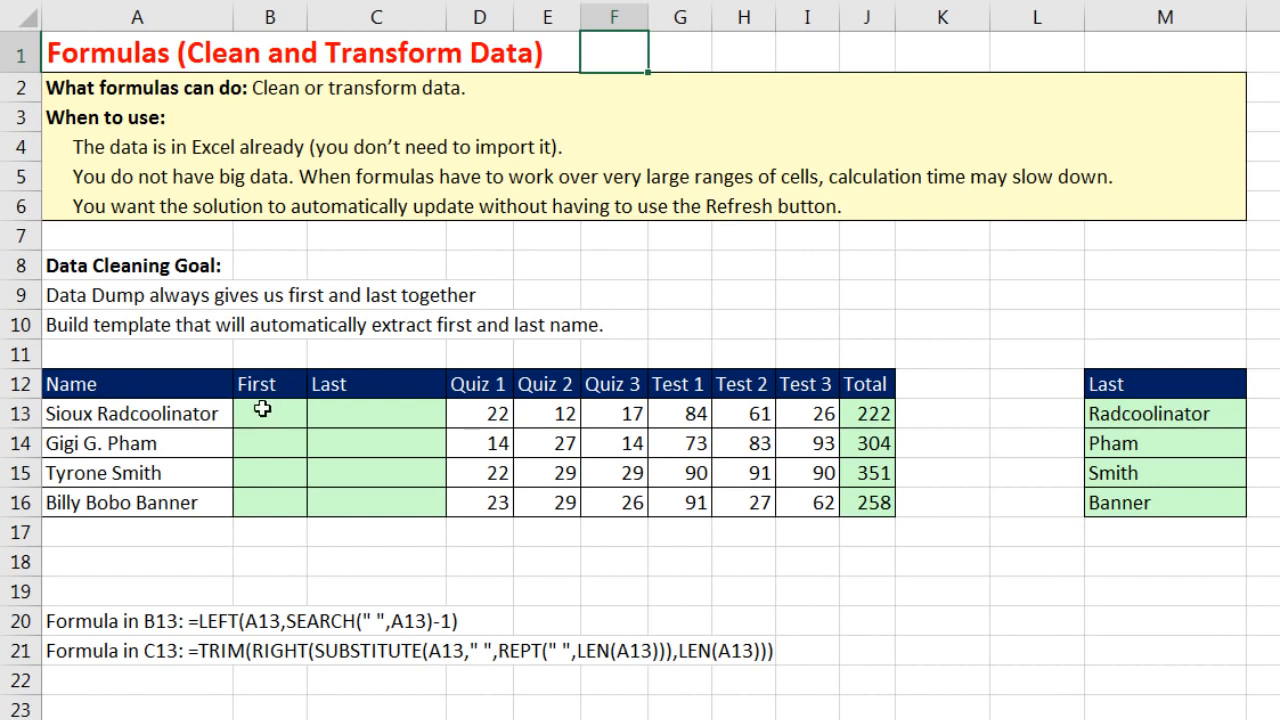
{"action": "left_click_drag", "start_coordinate": [195, 393], "coordinate": [877, 508]}
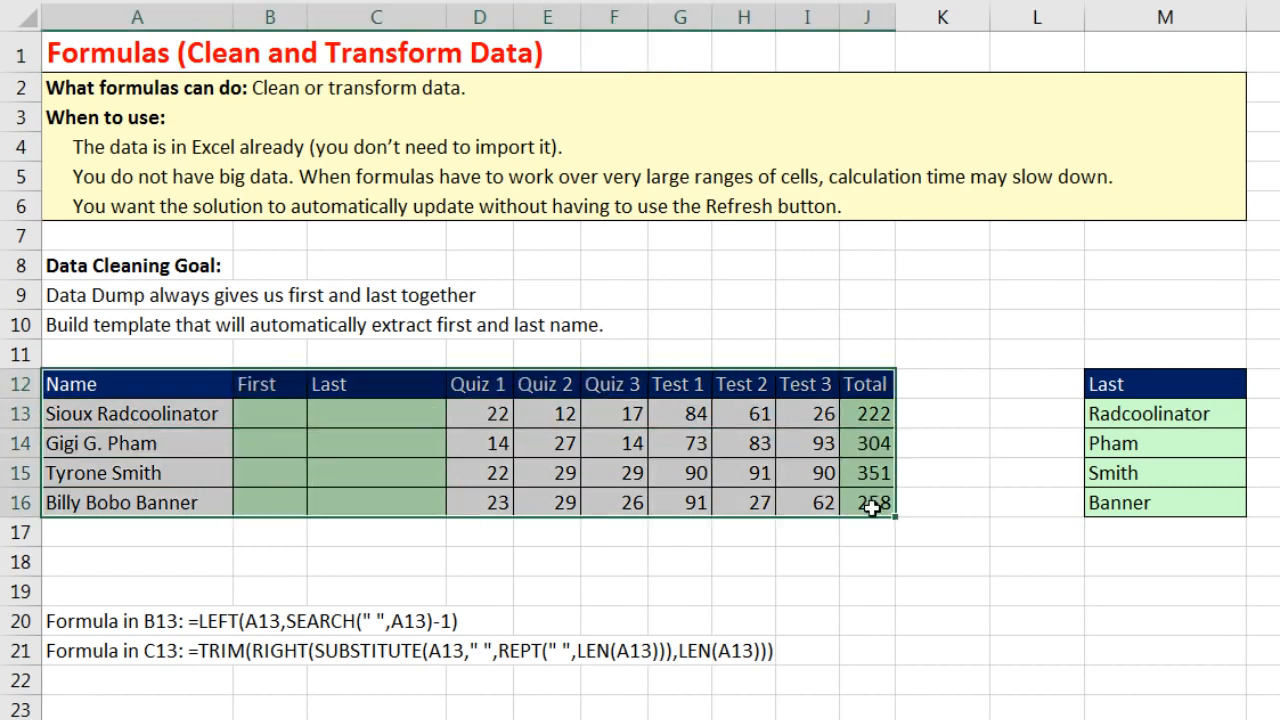
{"action": "left_click_drag", "start_coordinate": [140, 413], "coordinate": [140, 498]}
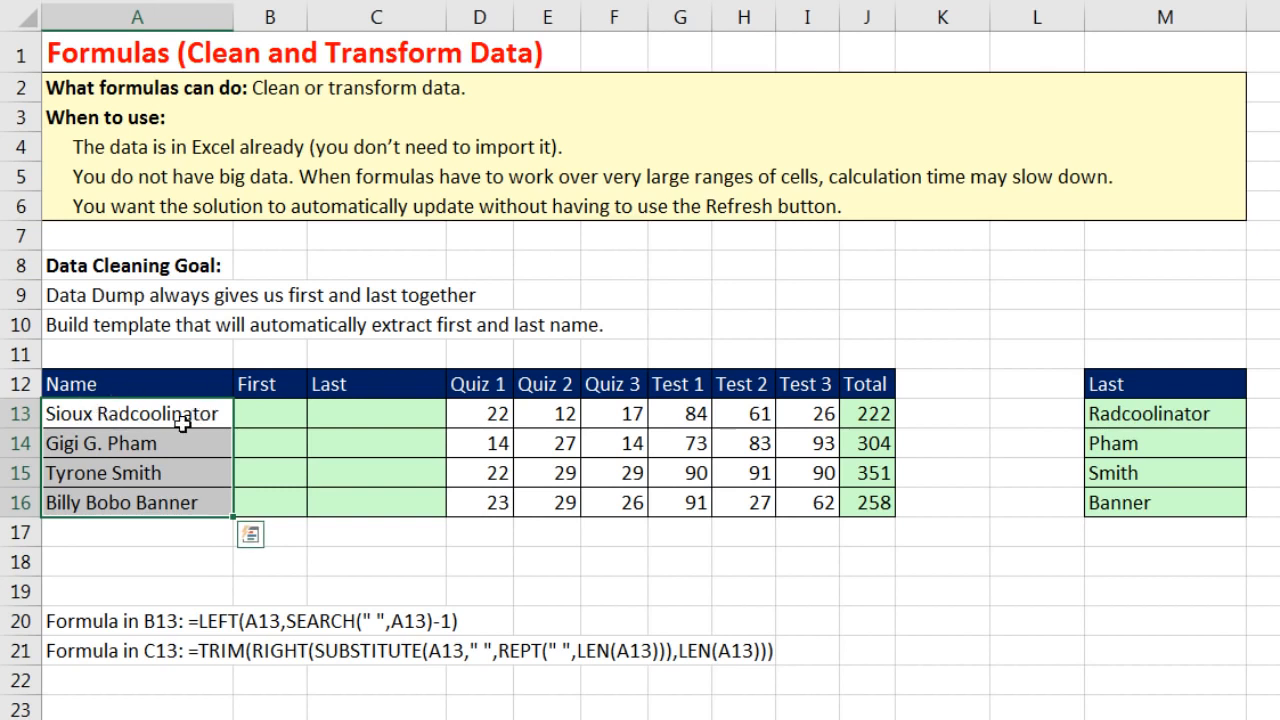
Step: Fill B13:B16 with a LEFT/SEARCH first-name formula, giving Sioux, Gigi, Tyrone and Billy
{"action": "left_click", "coordinate": [276, 417]}
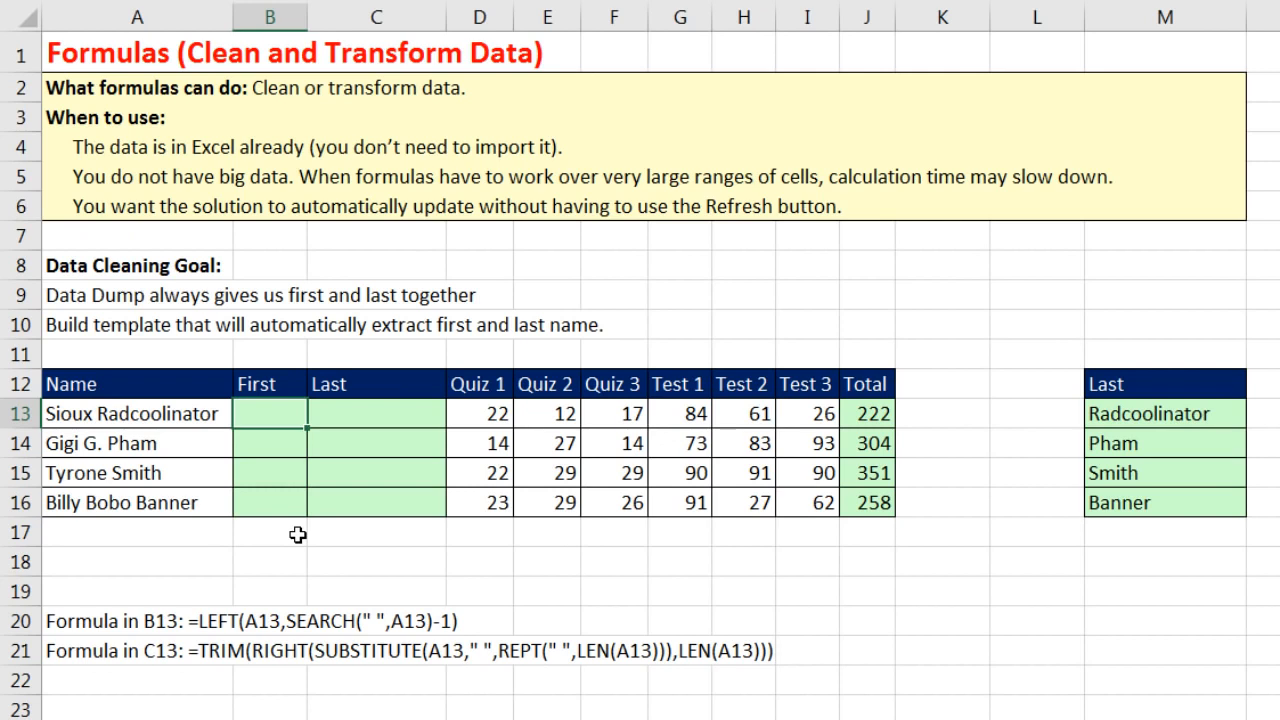
{"action": "type", "text": "=left"}
{"action": "key", "text": "Tab"}
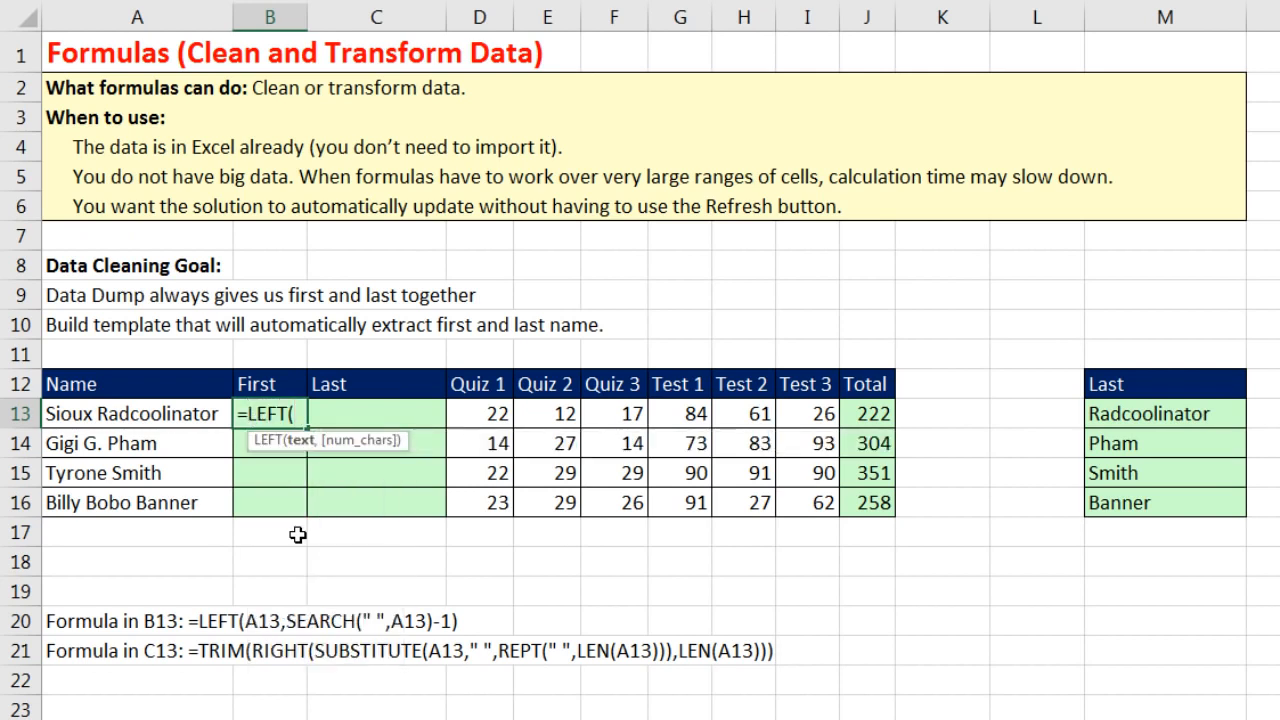
{"action": "key", "text": "Left"}
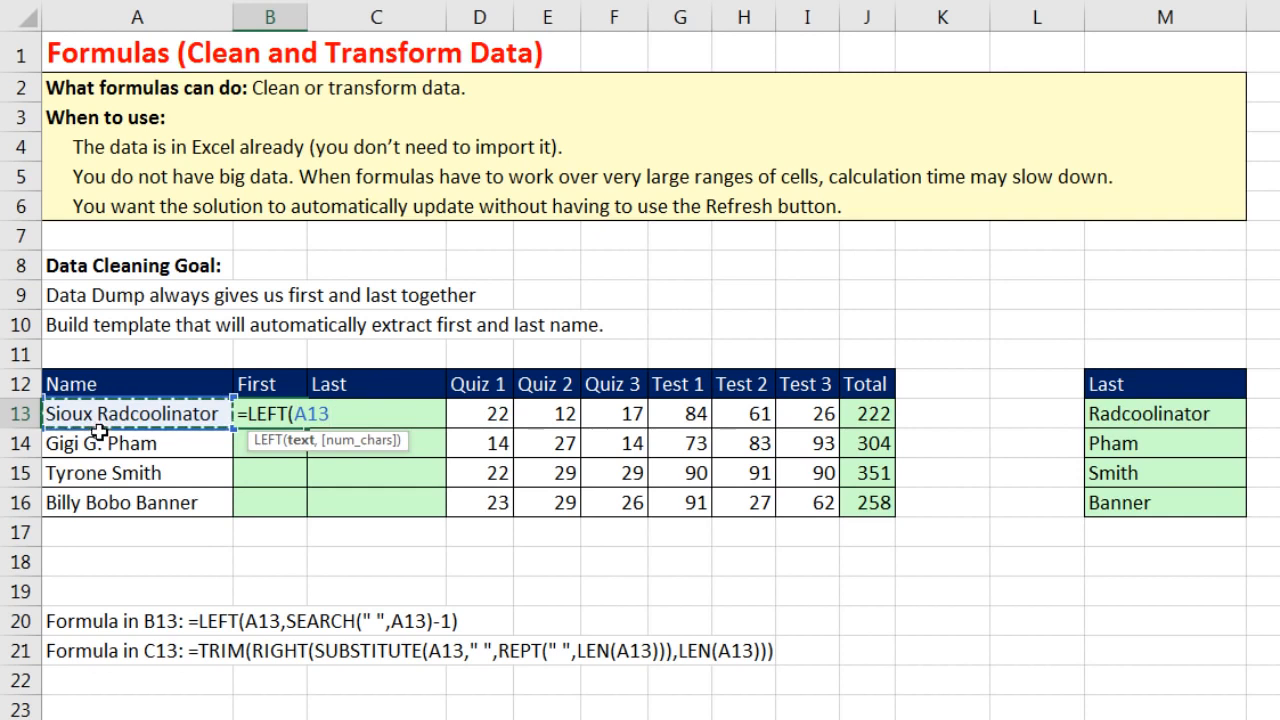
{"action": "type", "text": ","}
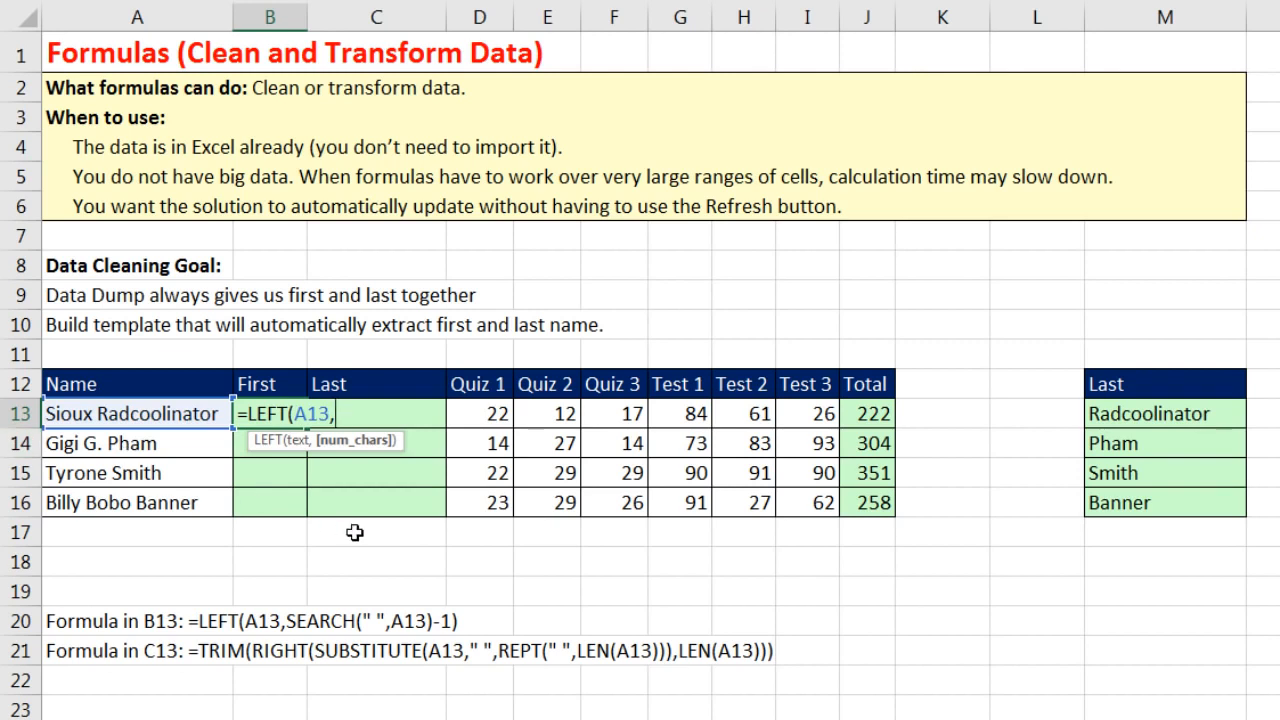
{"action": "type", "text": "s"}
{"action": "key", "text": "Tab"}
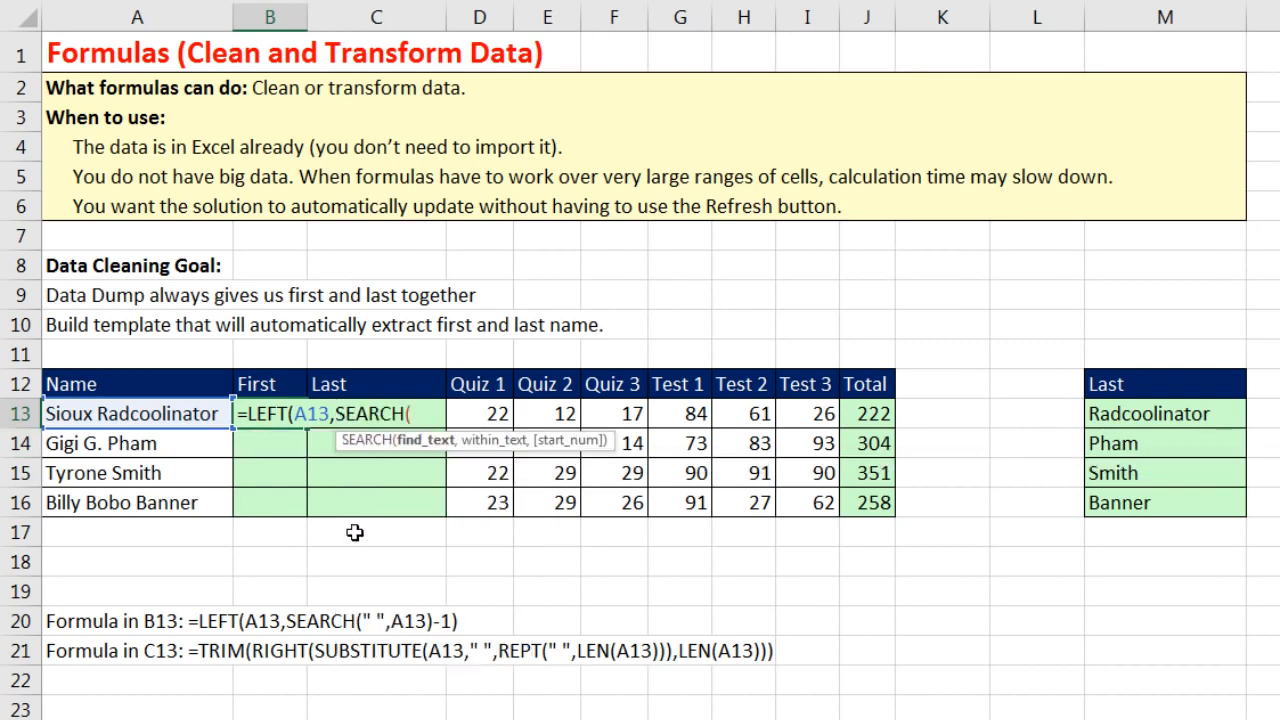
{"action": "type", "text": "\" \","}
{"action": "key", "text": "Left"}
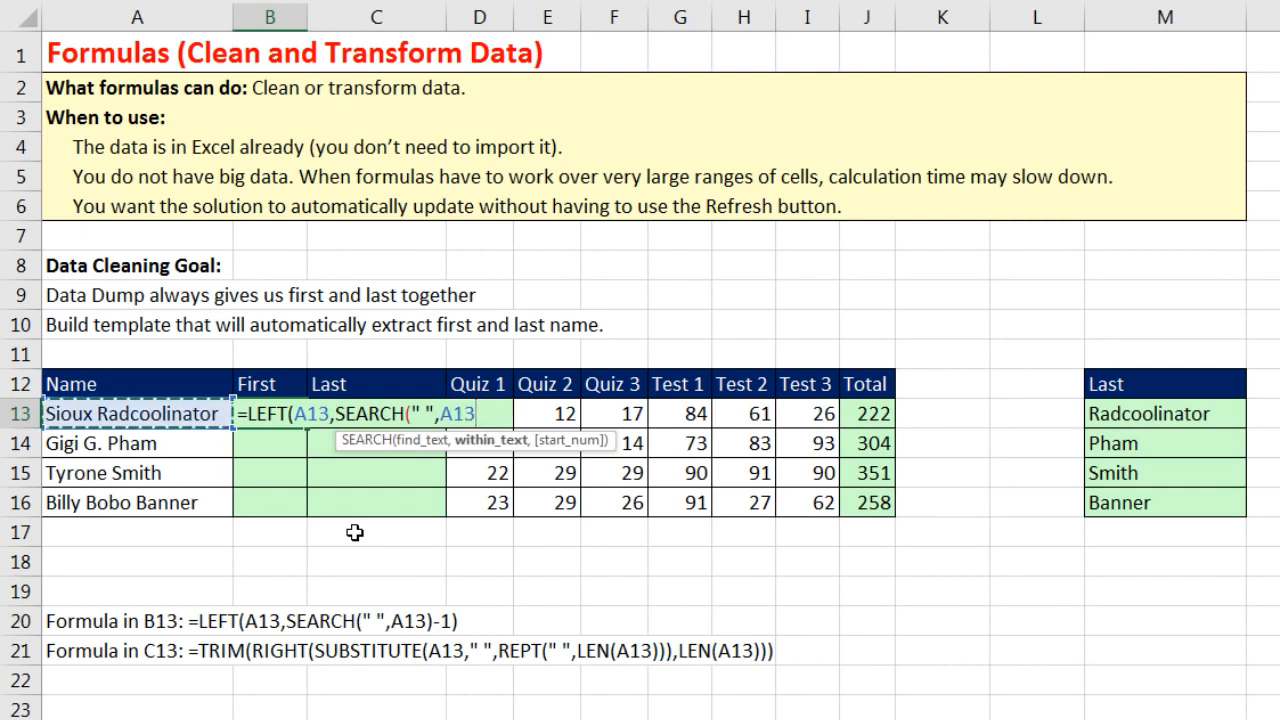
{"action": "type", "text": ")-1"}
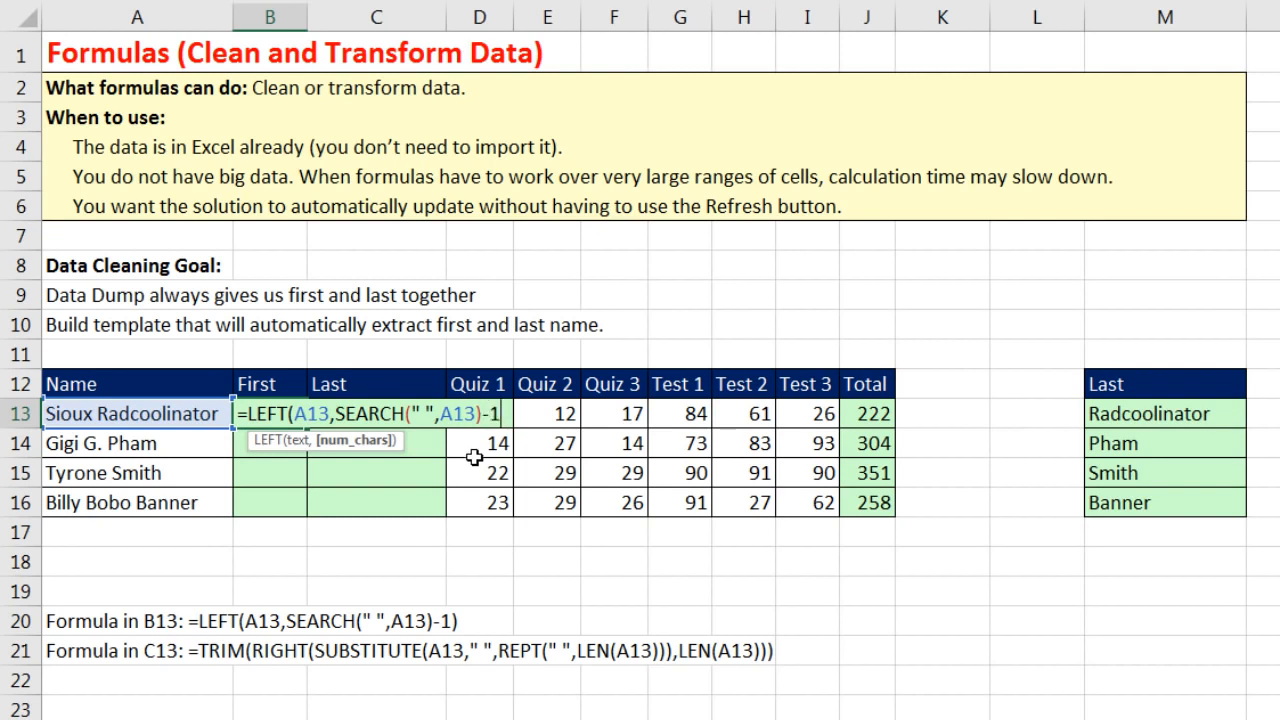
{"action": "type", "text": ")"}
{"action": "key", "text": "ctrl+Return"}
{"action": "left_click_drag", "start_coordinate": [306, 429], "coordinate": [311, 519]}
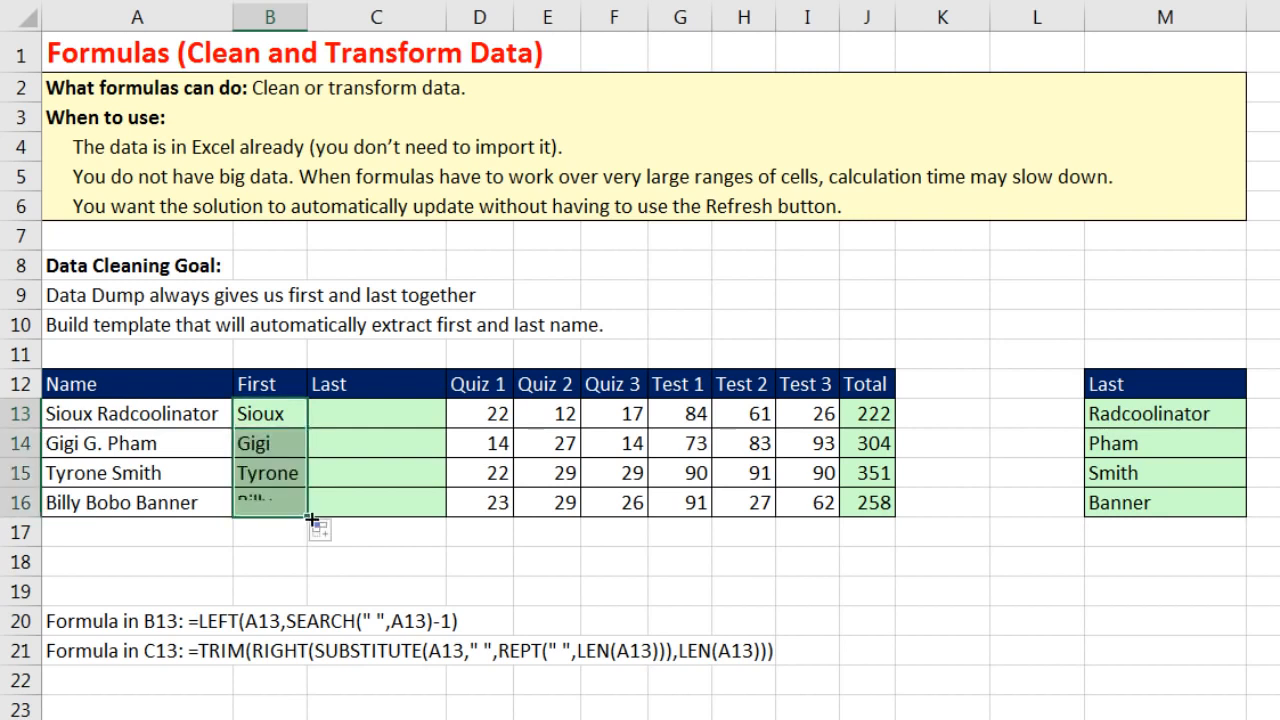
{"action": "left_click", "coordinate": [345, 419]}
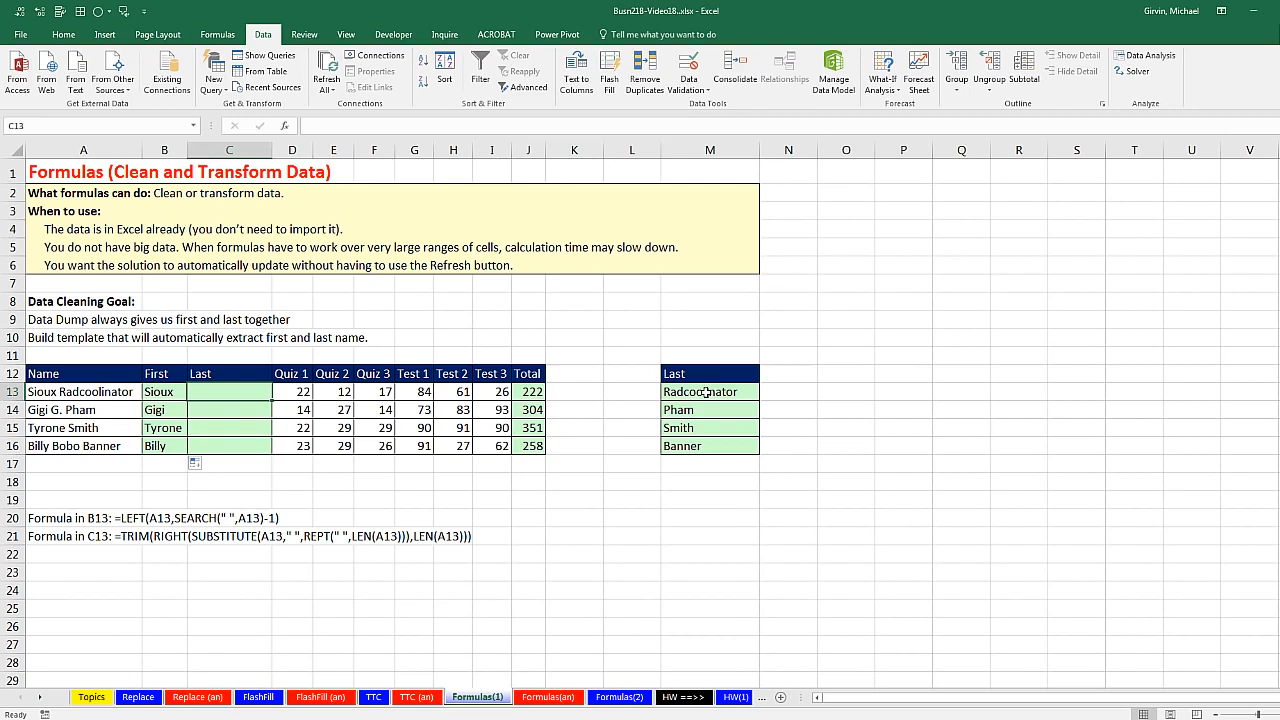
{"action": "double_click", "coordinate": [706, 392]}
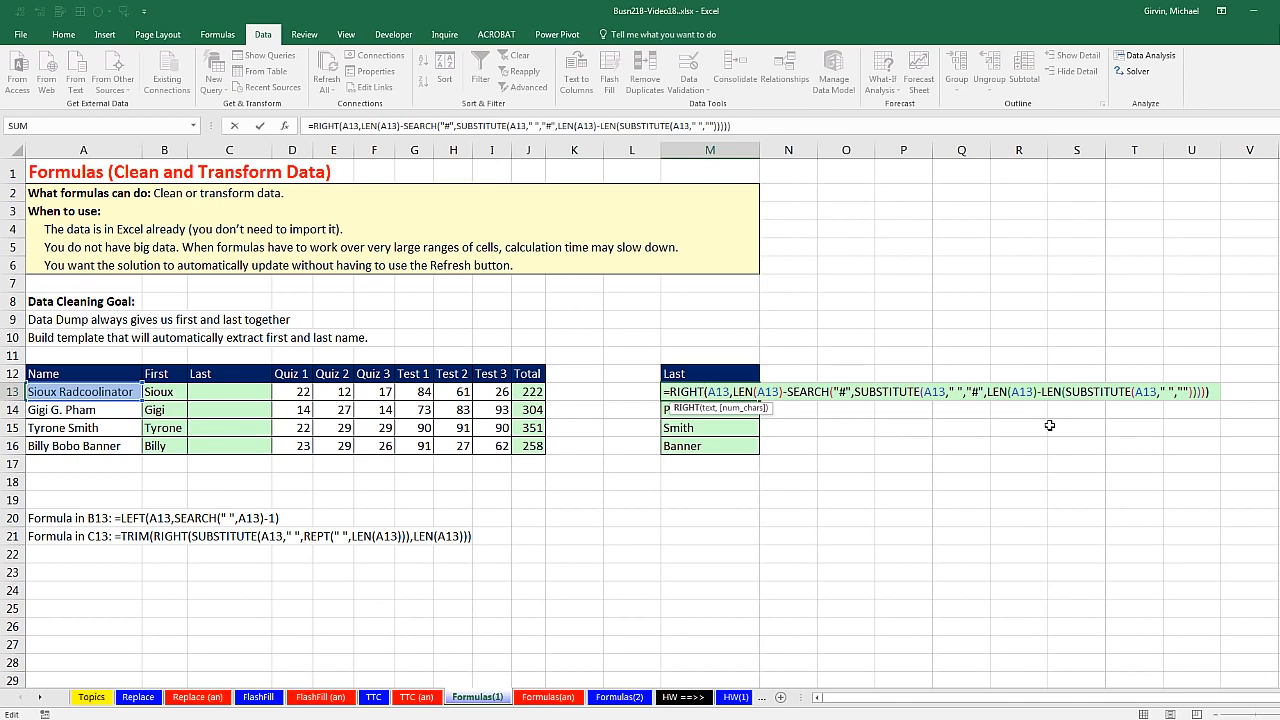
{"action": "key", "text": "Escape"}
{"action": "left_click", "coordinate": [210, 392]}
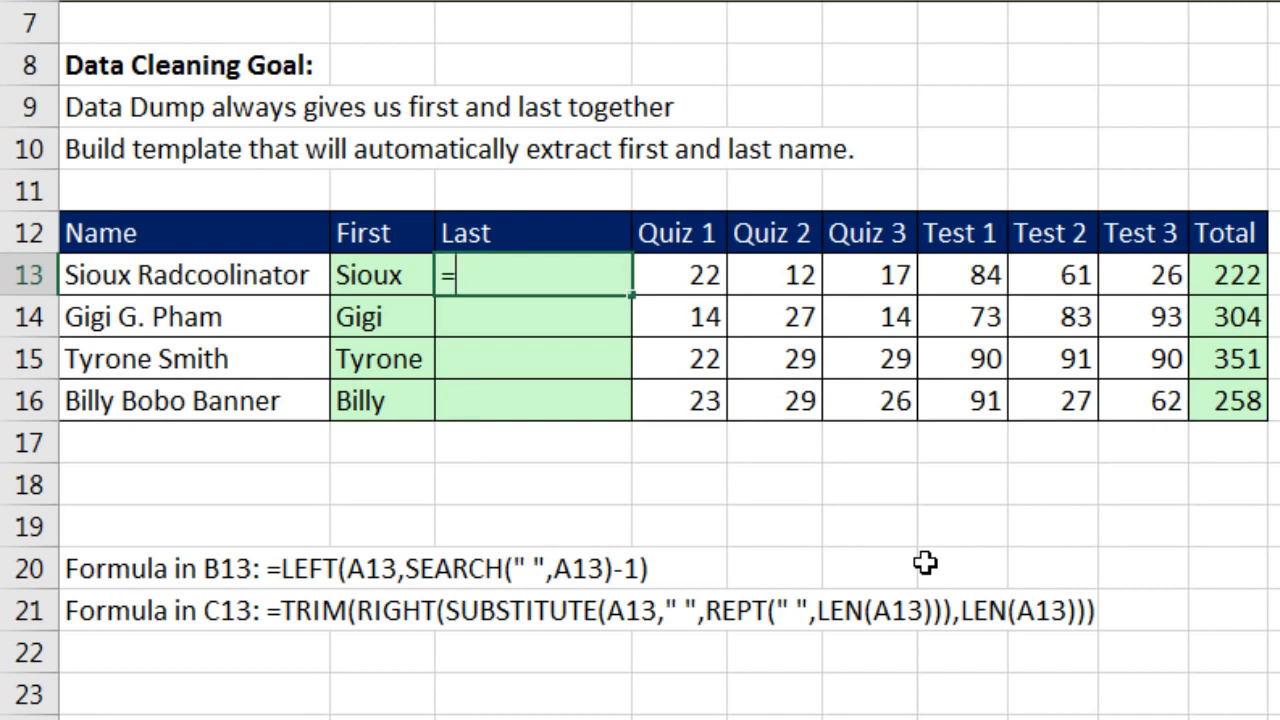
Step: Type =SUBSTITUTE(A13," ",REPT(" ",LEN(A13))) into C13
{"action": "type", "text": "=su"}
{"action": "key", "text": "Tab"}
{"action": "key", "text": "Left"}
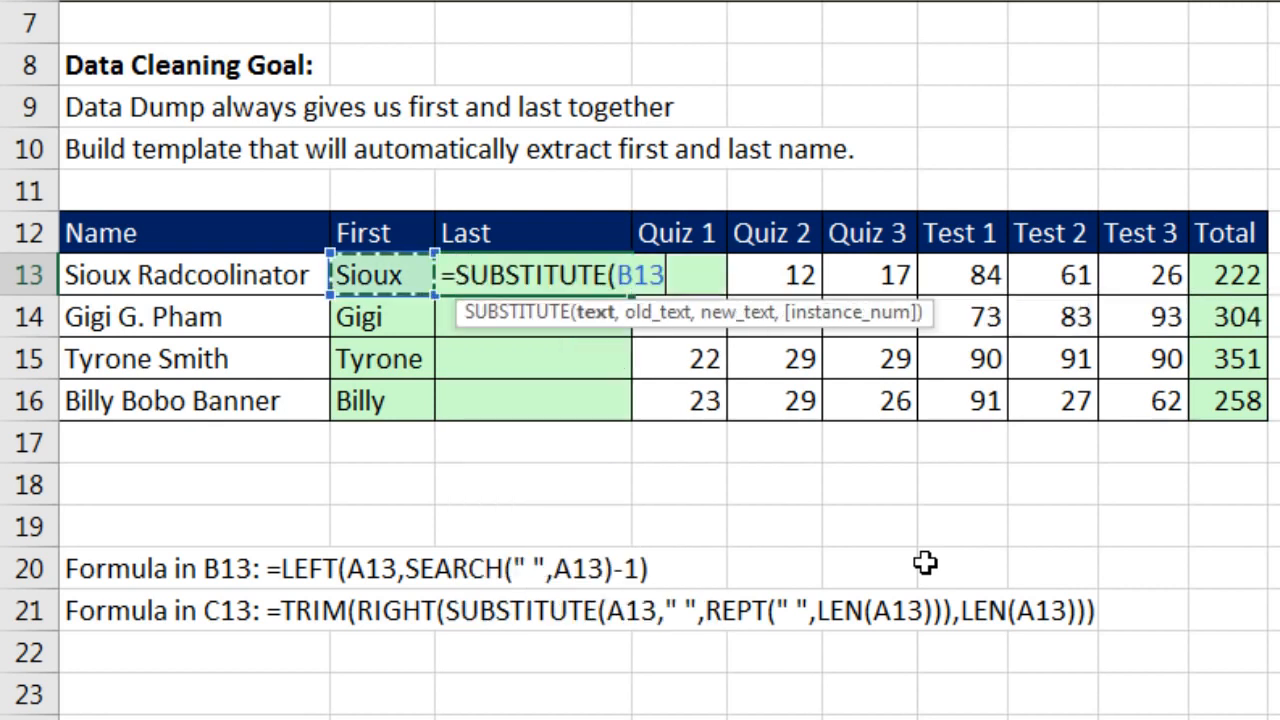
{"action": "key", "text": "Left"}
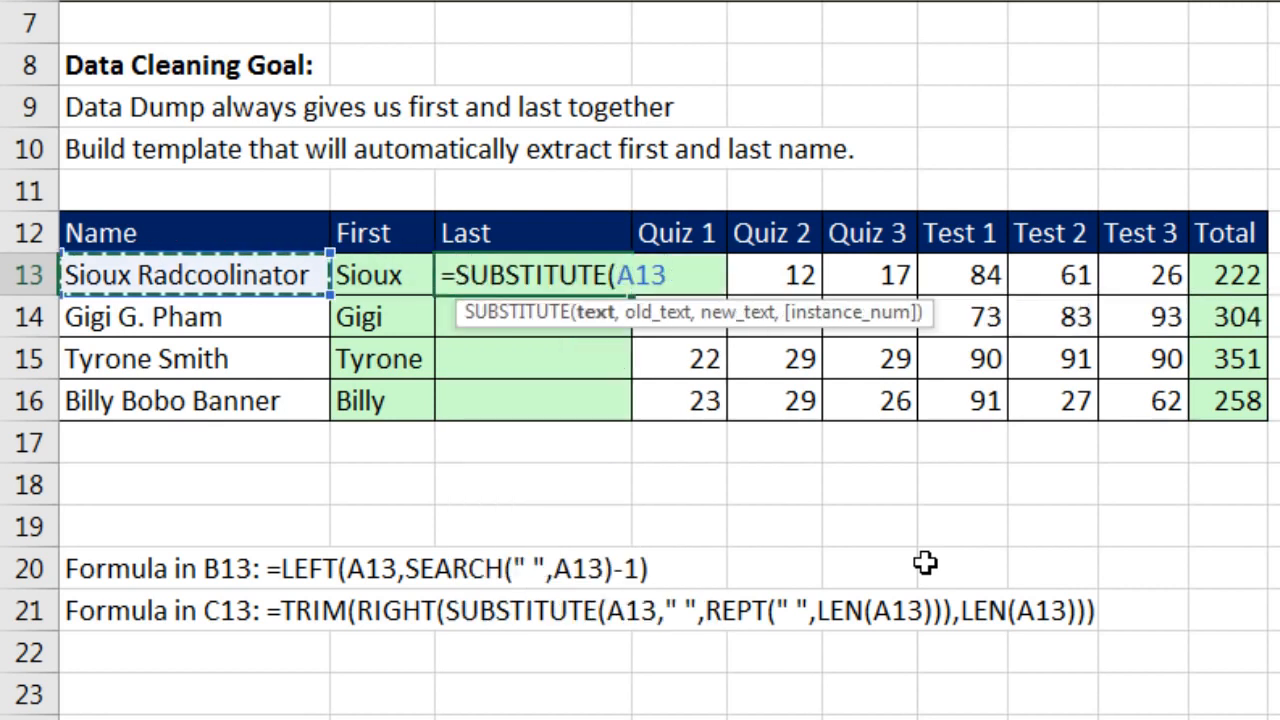
{"action": "type", "text": ",\""}
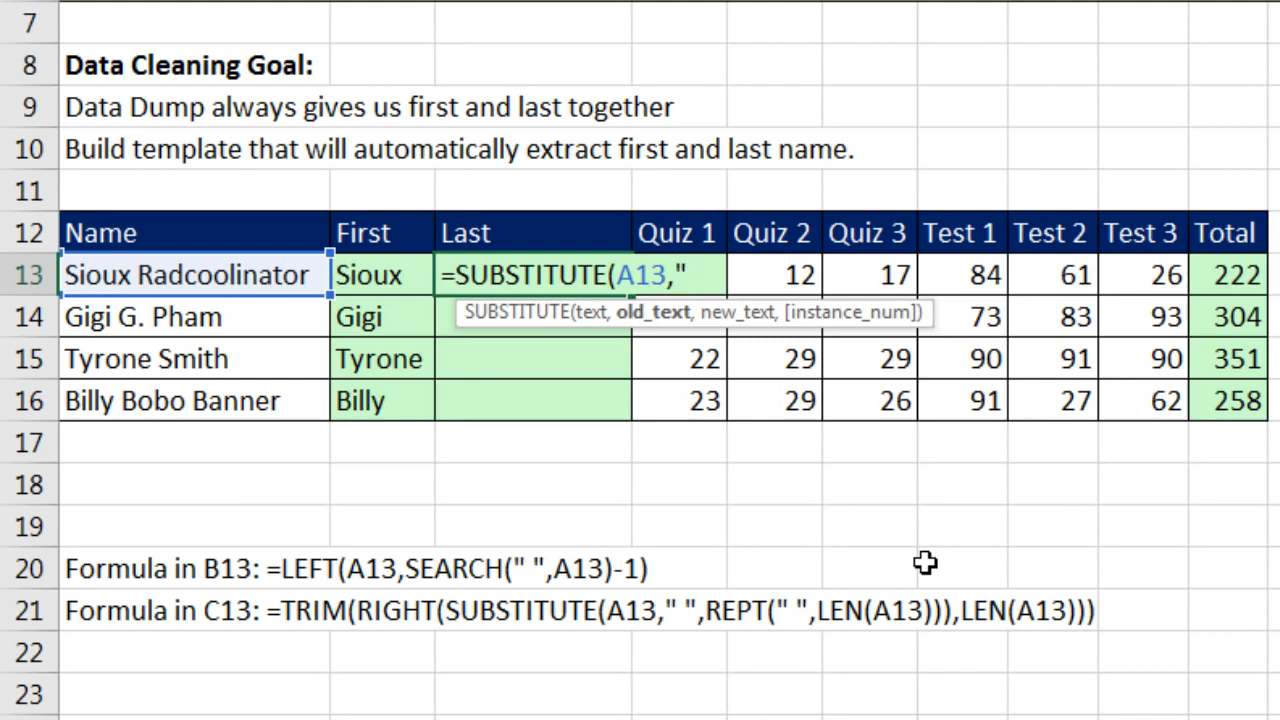
{"action": "type", "text": " \","}
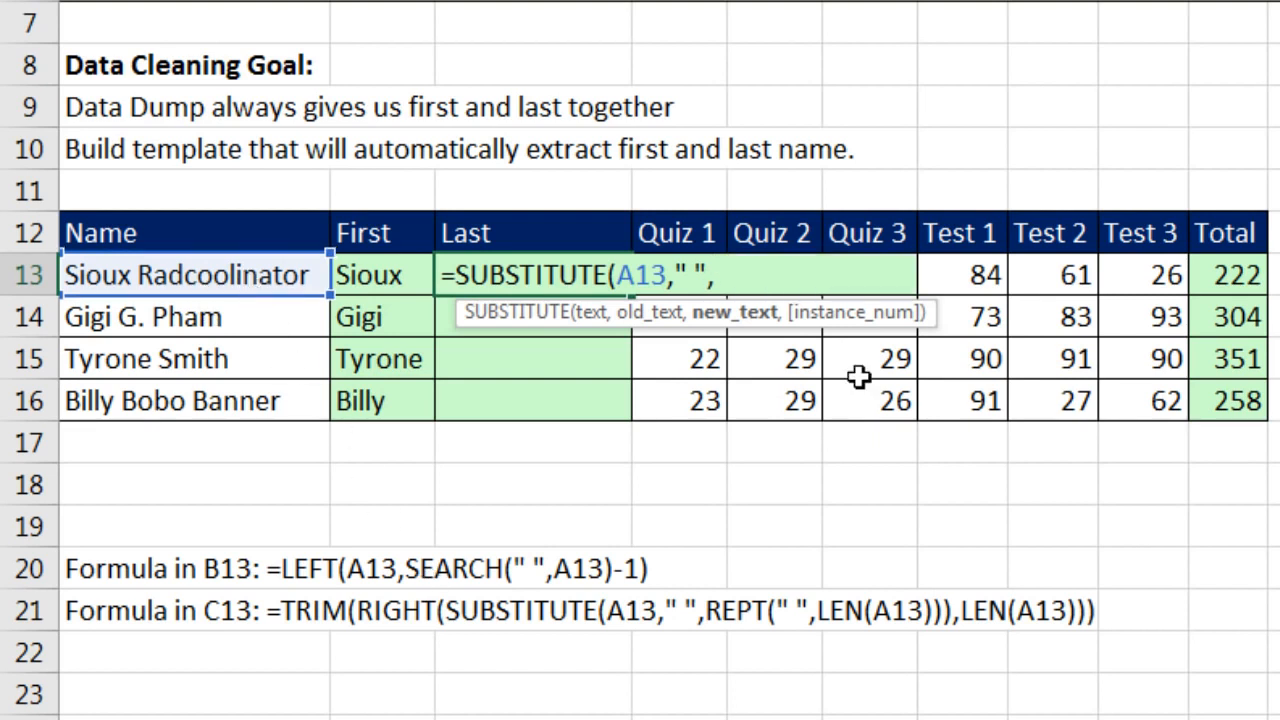
{"action": "type", "text": "Re"}
{"action": "key", "text": "Down"}
{"action": "key", "text": "Down"}
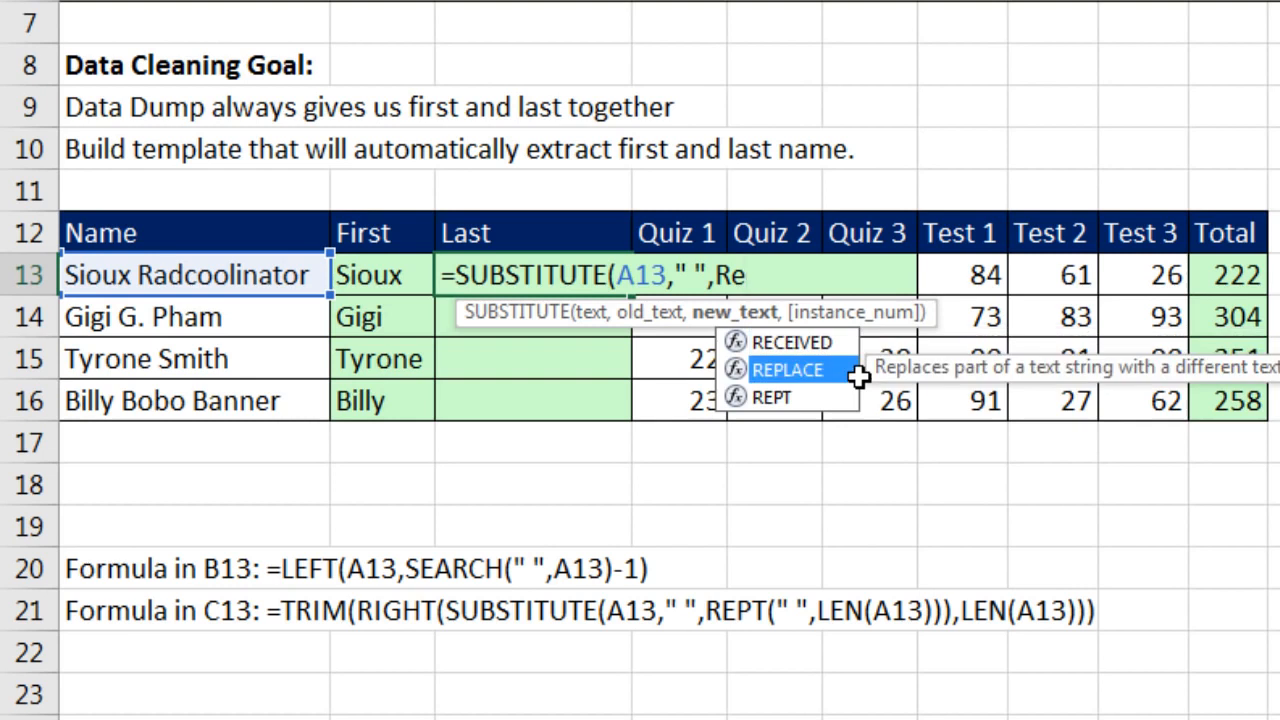
{"action": "key", "text": "Tab"}
{"action": "type", "text": "\" \","}
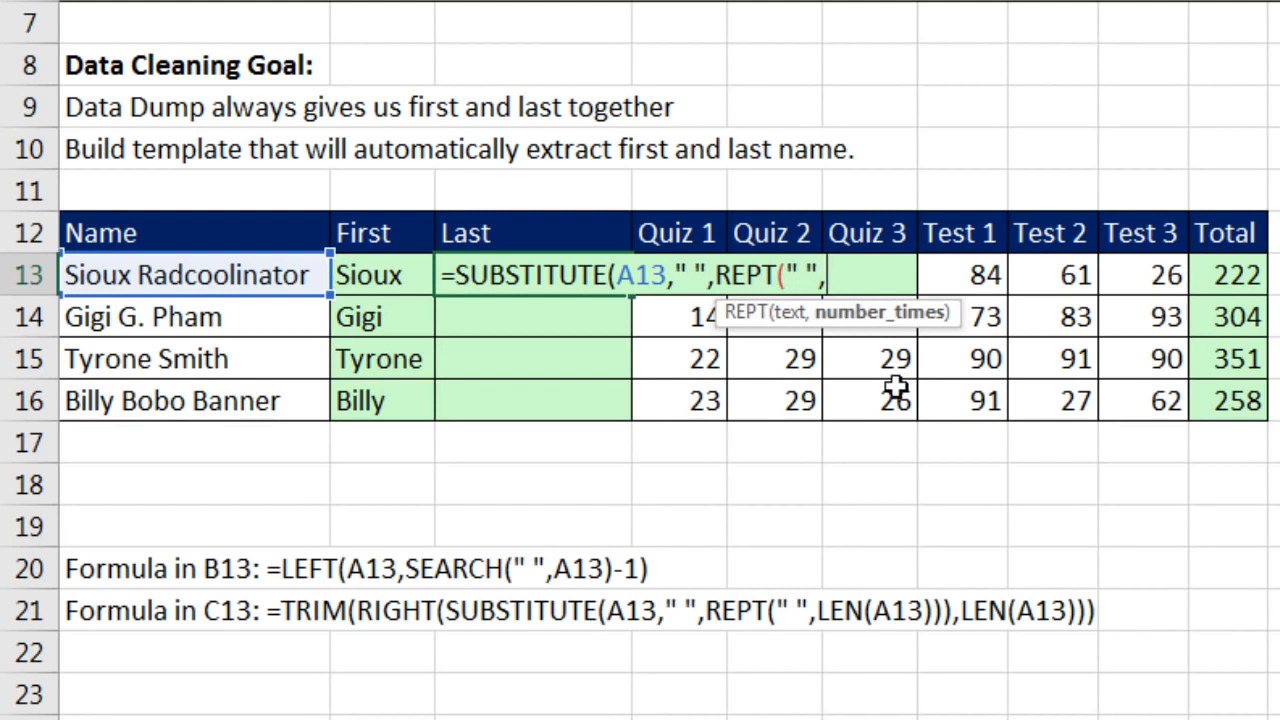
{"action": "type", "text": "Len"}
{"action": "key", "text": "Tab"}
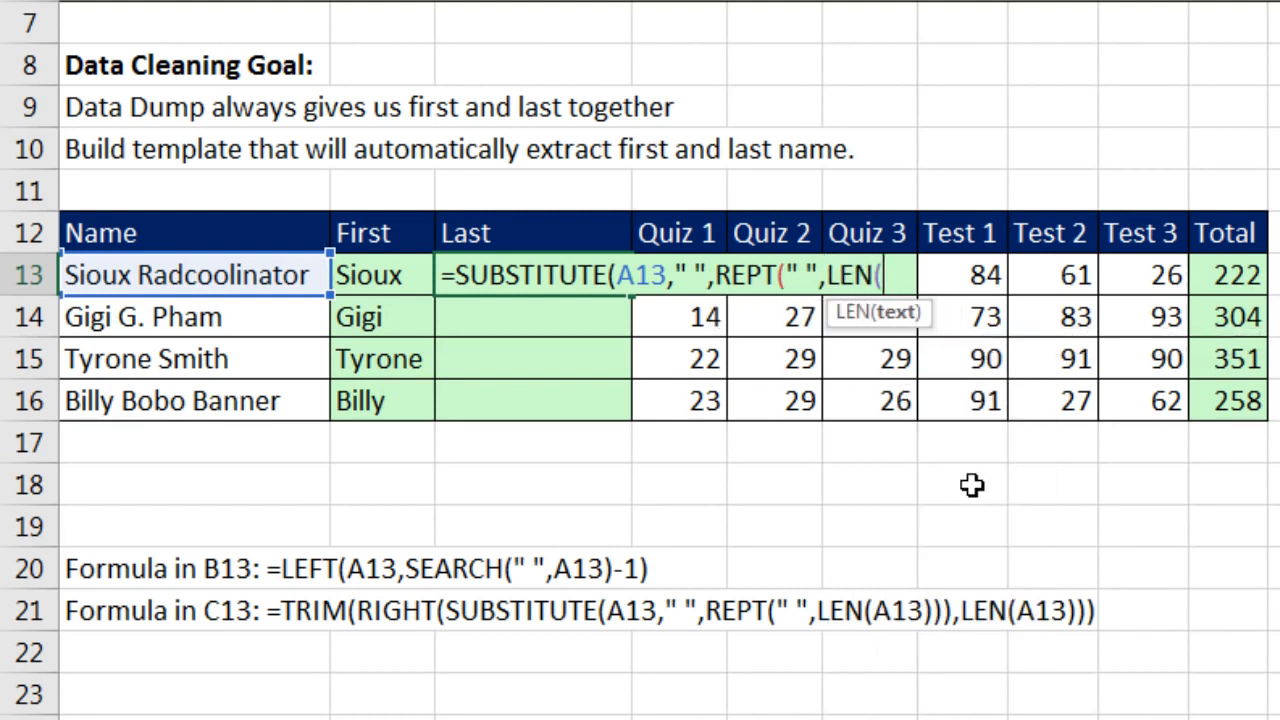
{"action": "left_click", "coordinate": [225, 283]}
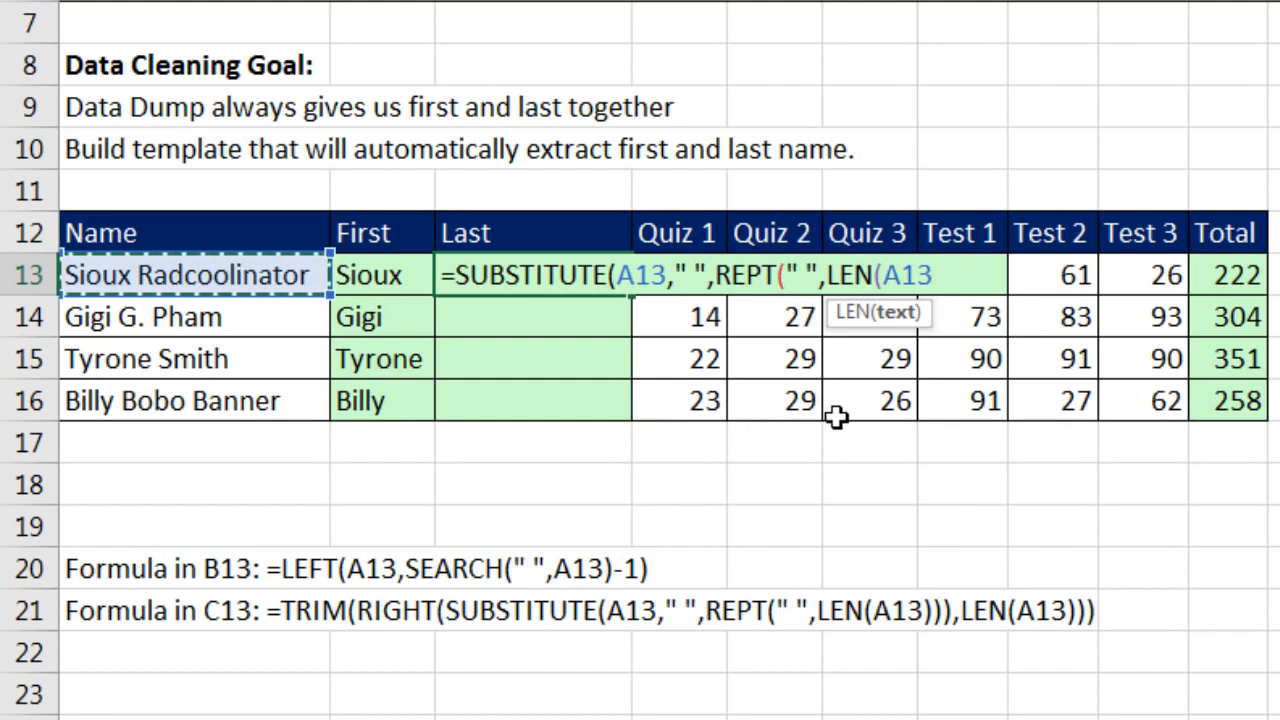
{"action": "type", "text": ")"}
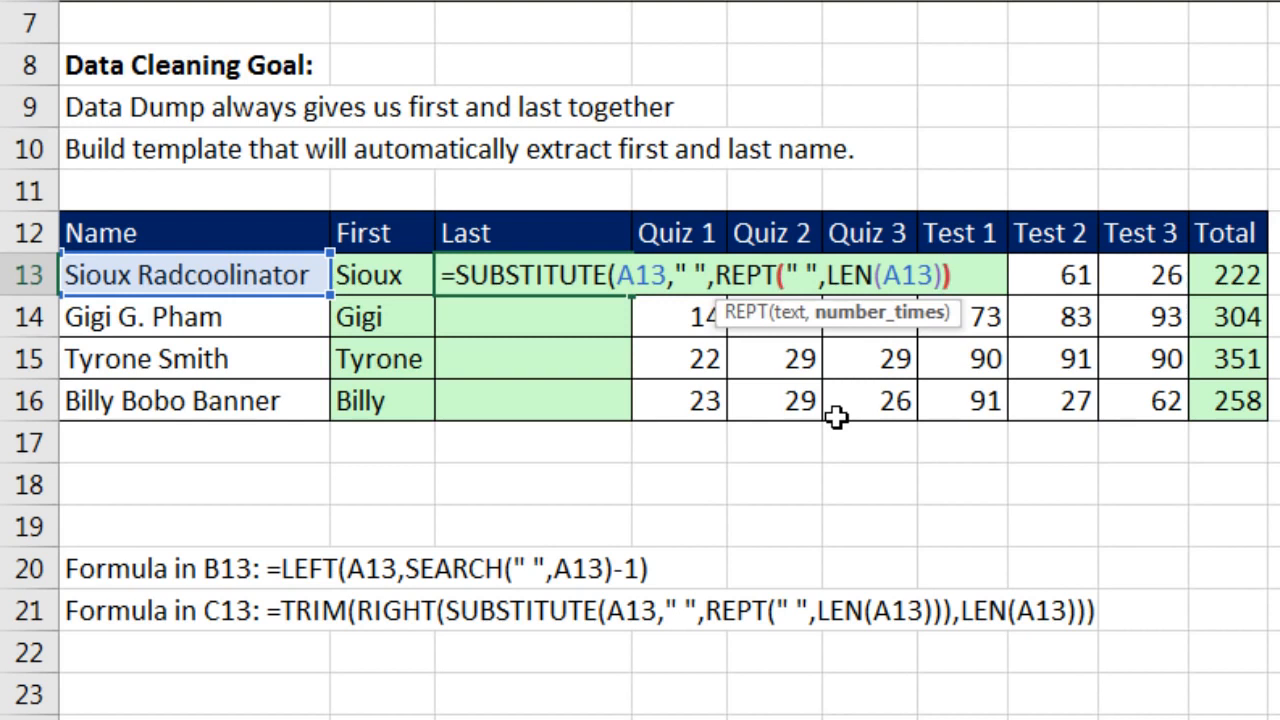
{"action": "type", "text": ")"}
Step: Preview the REPT argument with F9, restore it, and commit the C13 formula
{"action": "left_click", "coordinate": [776, 314]}
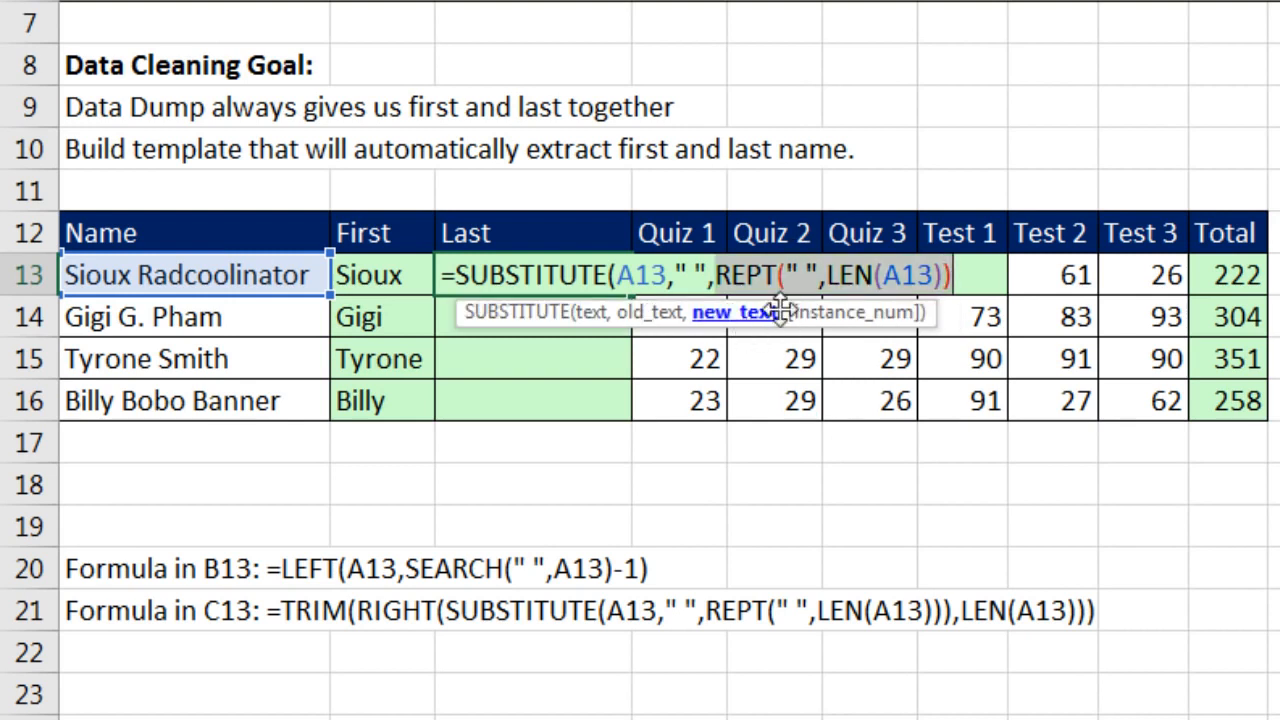
{"action": "key", "text": "F9"}
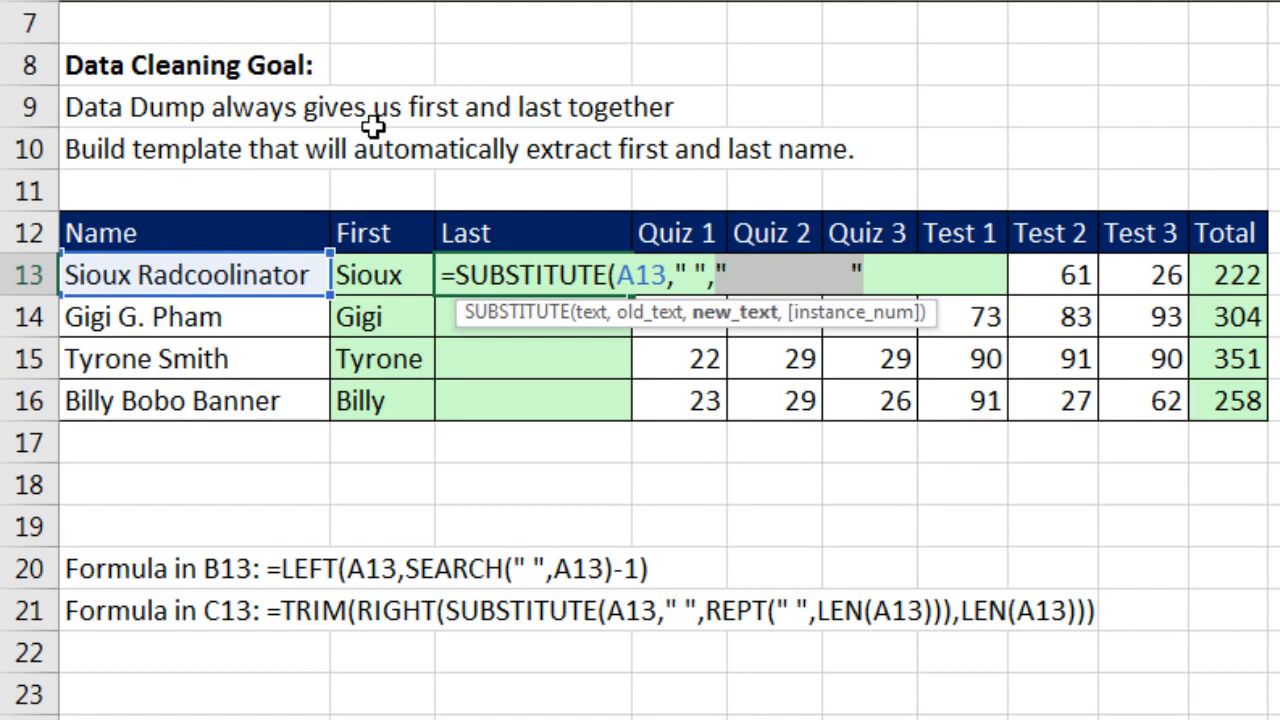
{"action": "key", "text": "ctrl+z"}
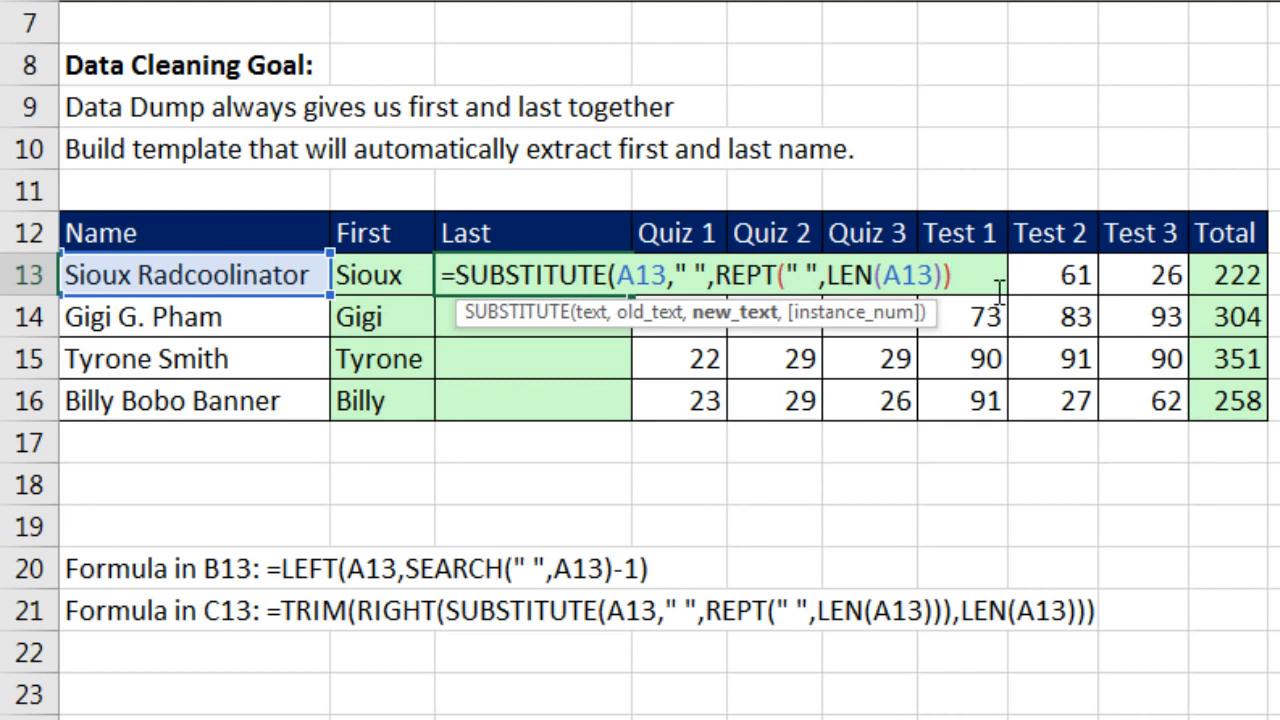
{"action": "type", "text": ")"}
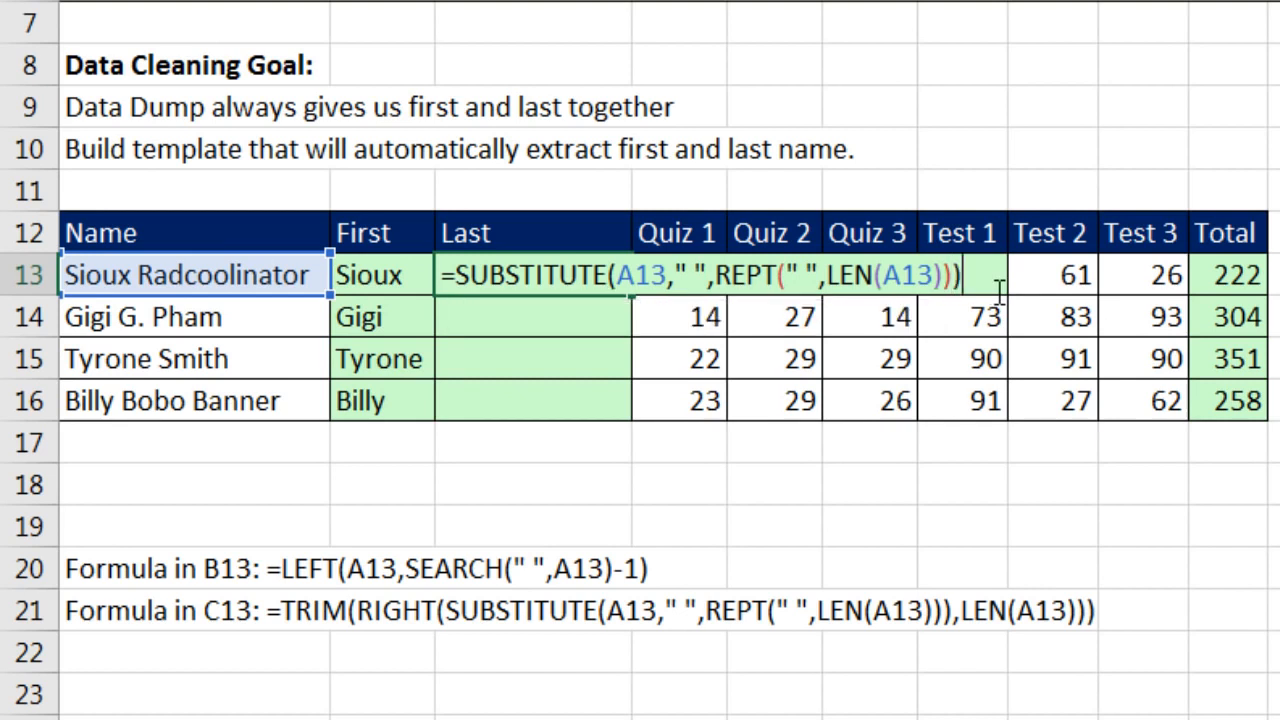
{"action": "key", "text": "ctrl+Return"}
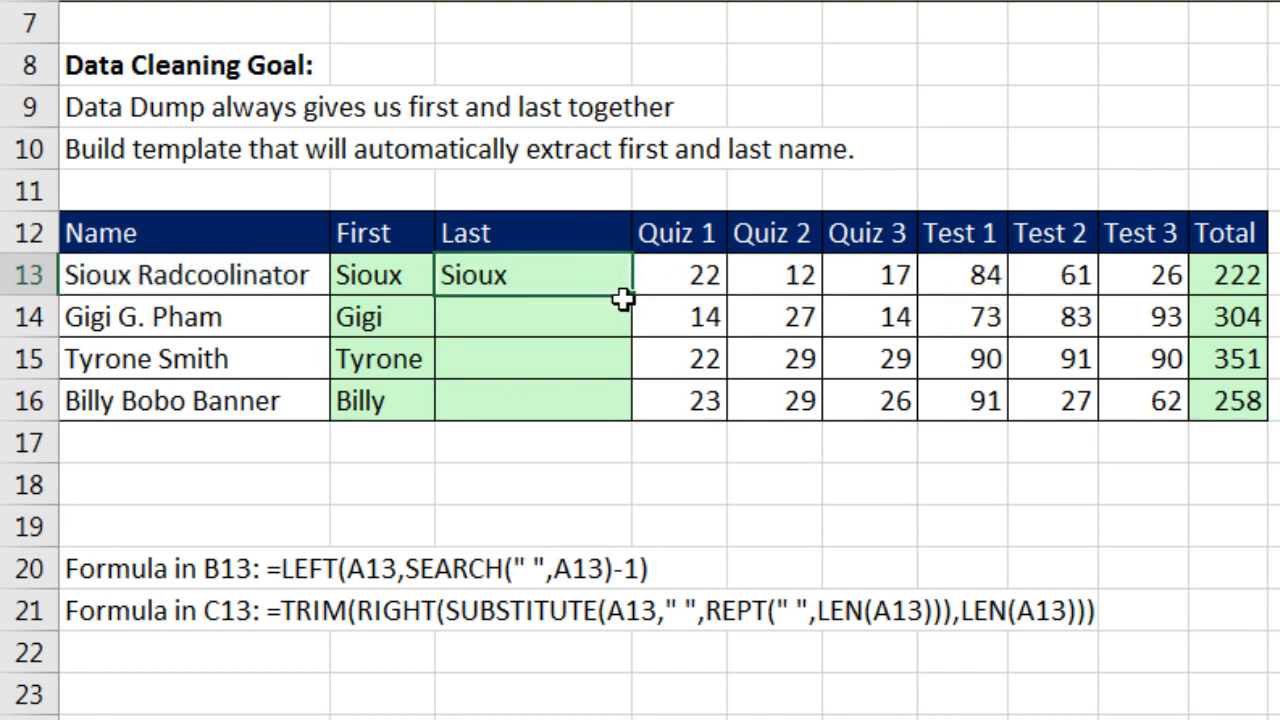
Step: Fill the SUBSTITUTE formula down to C16 and preview C14's padded name with F9
{"action": "double_click", "coordinate": [634, 298]}
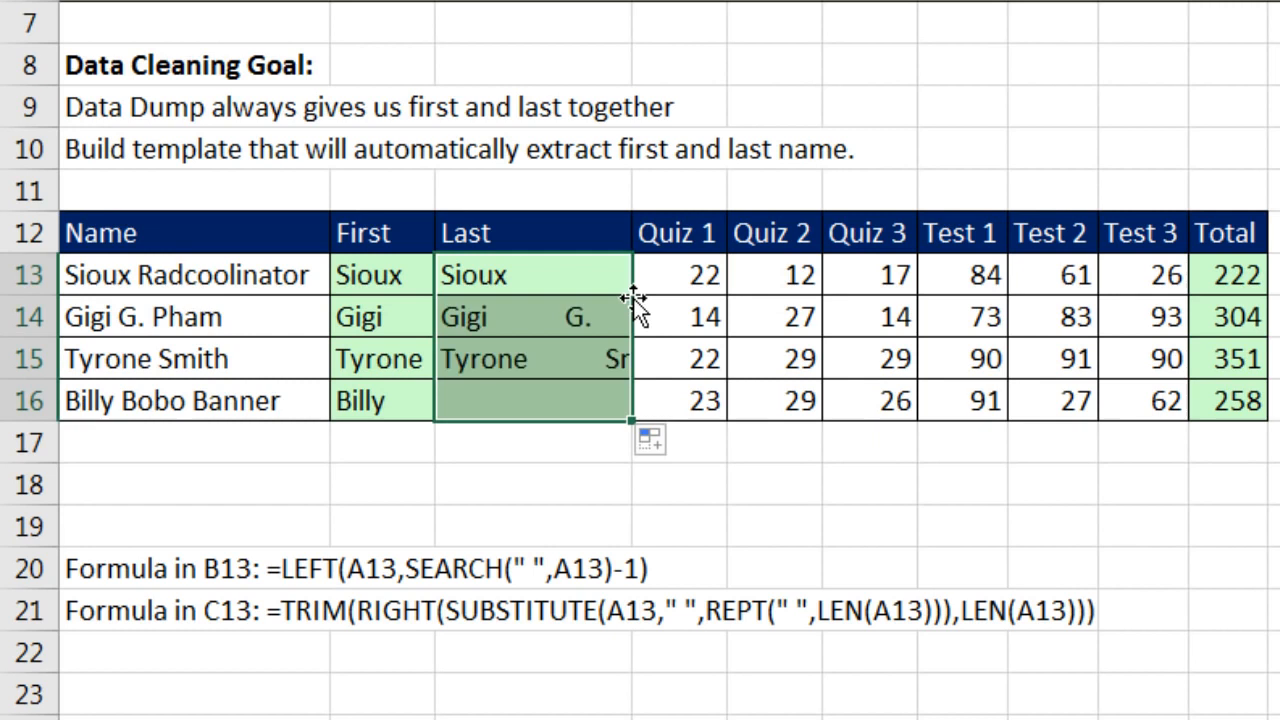
{"action": "left_click", "coordinate": [573, 318]}
{"action": "key", "text": "F2"}
{"action": "left_click_drag", "start_coordinate": [970, 316], "coordinate": [200, 316]}
{"action": "key", "text": "F9"}
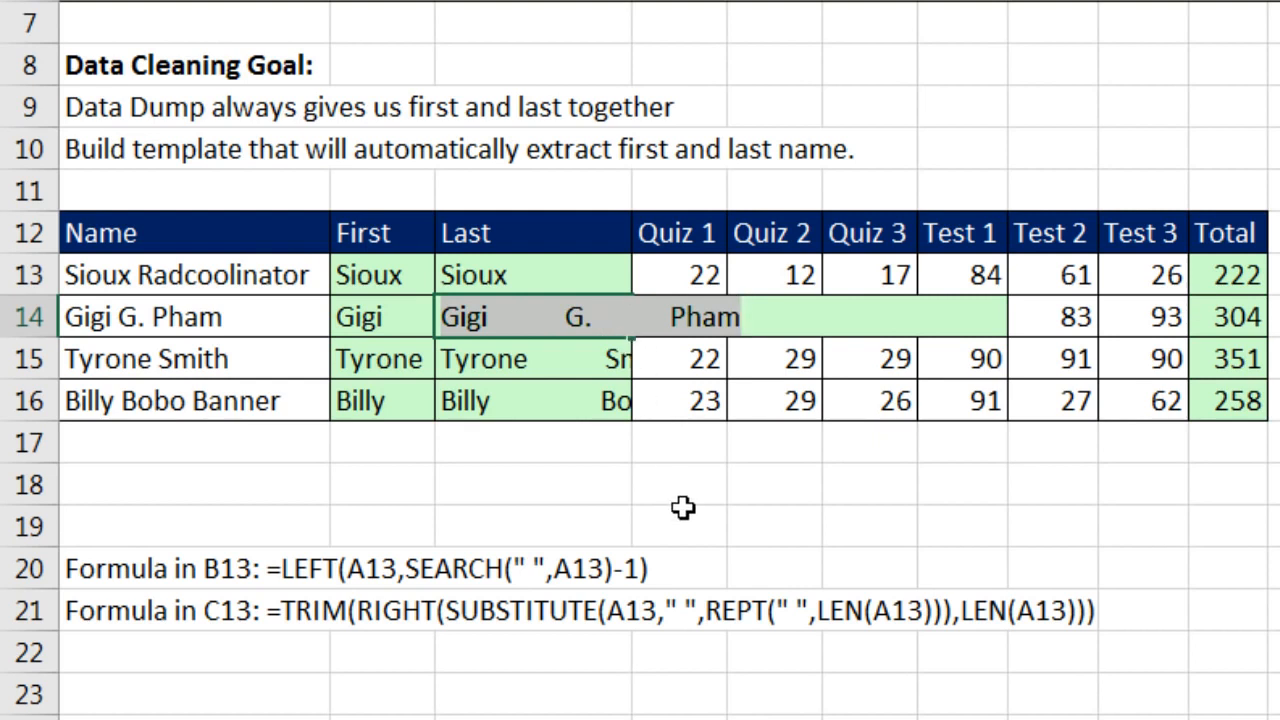
Step: Wrap C14's formula in RIGHT(...,LEN(A14)) to pull out the last word
{"action": "key", "text": "ctrl+z"}
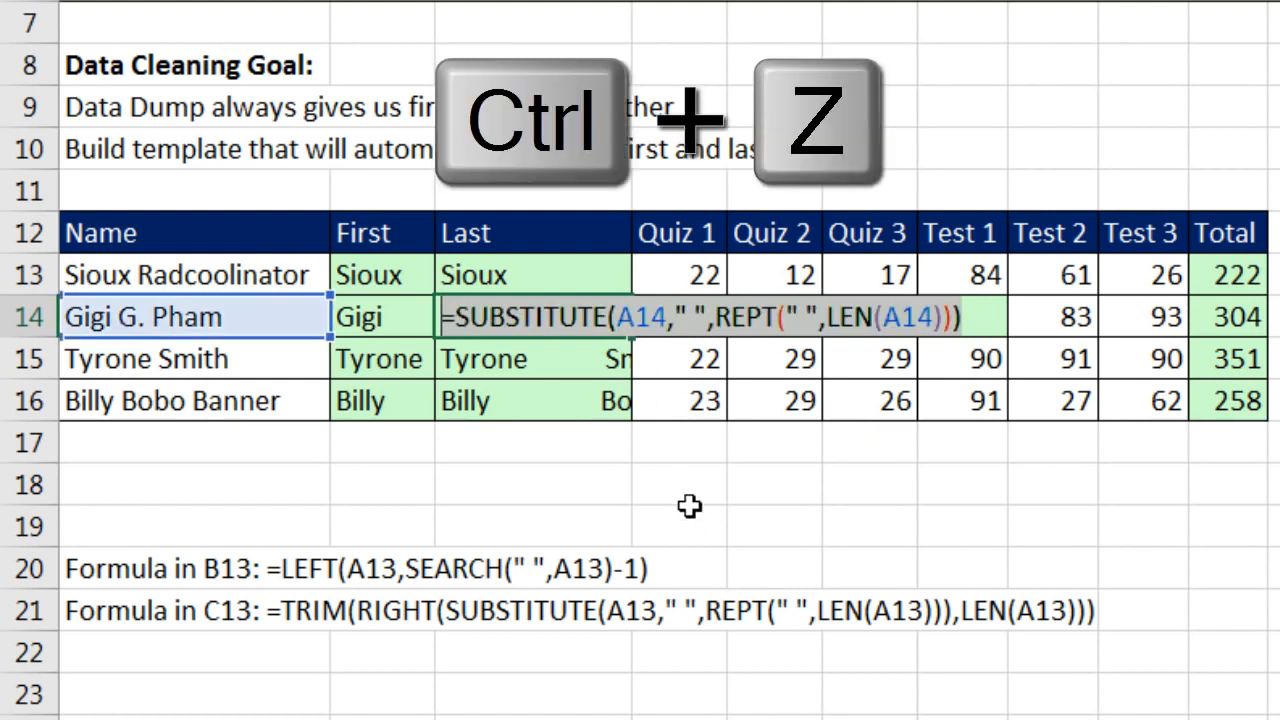
{"action": "left_click", "coordinate": [462, 333]}
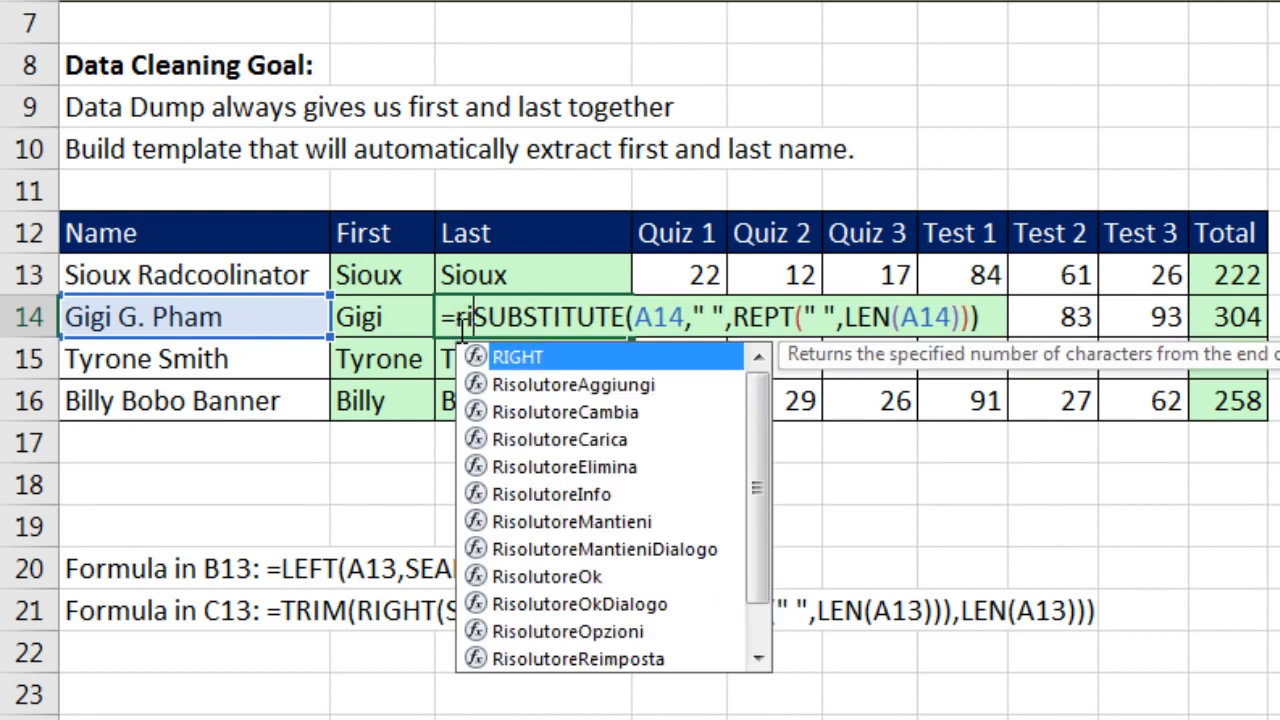
{"action": "type", "text": "right("}
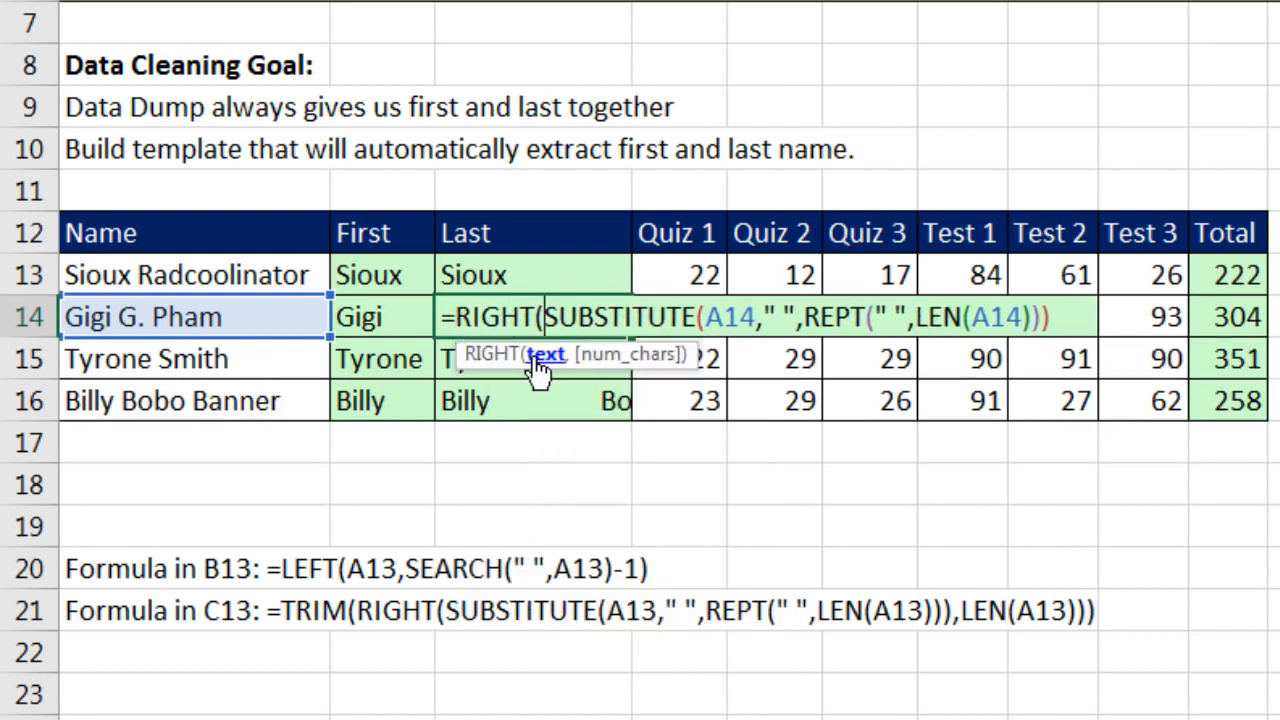
{"action": "key", "text": "shift+End"}
{"action": "key", "text": "End"}
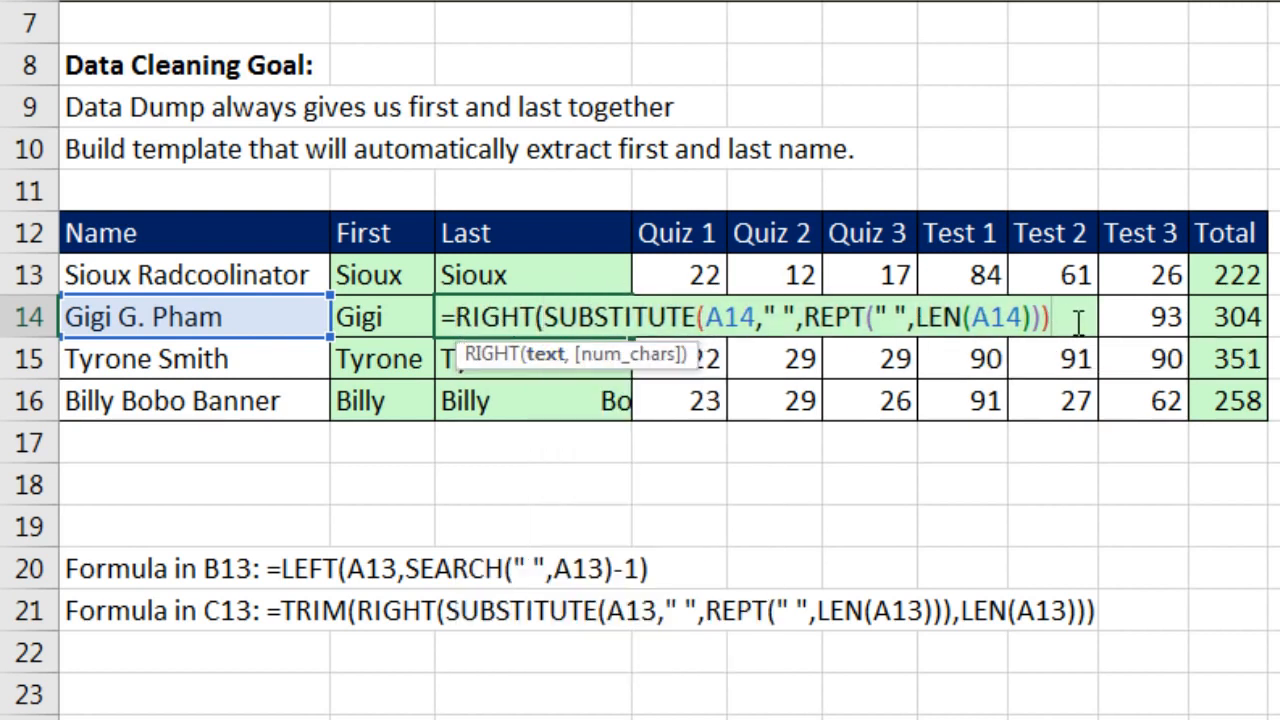
{"action": "type", "text": ",LEN("}
{"action": "left_click", "coordinate": [278, 317]}
{"action": "type", "text": ")"}
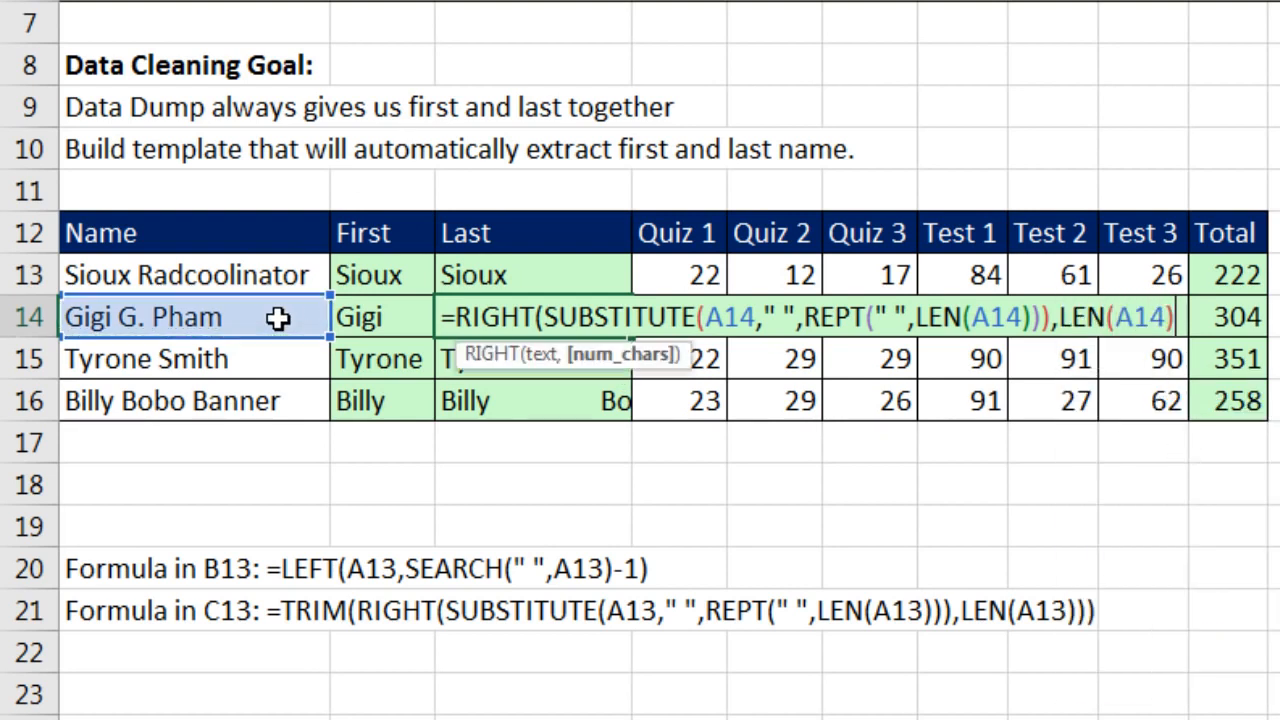
{"action": "type", "text": ")"}
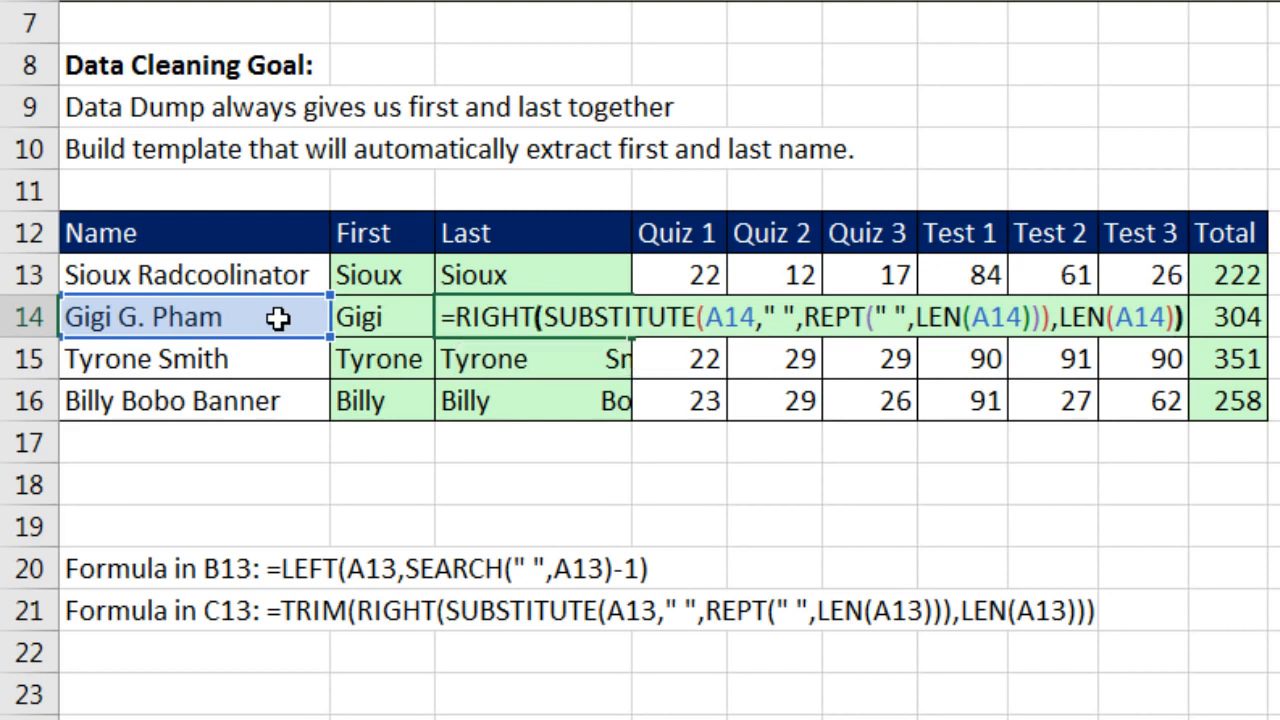
{"action": "key", "text": "ctrl+Return"}
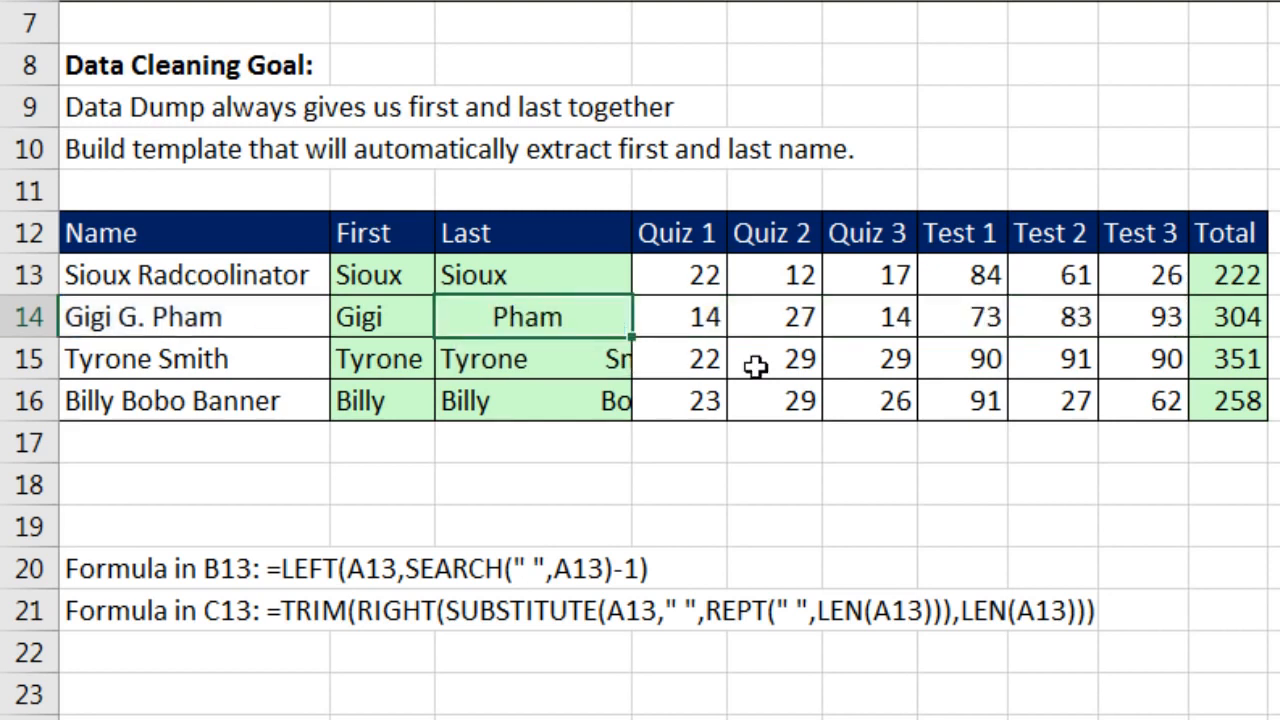
Step: Copy C14's RIGHT formula down to C16 and up into C13
{"action": "double_click", "coordinate": [631, 338]}
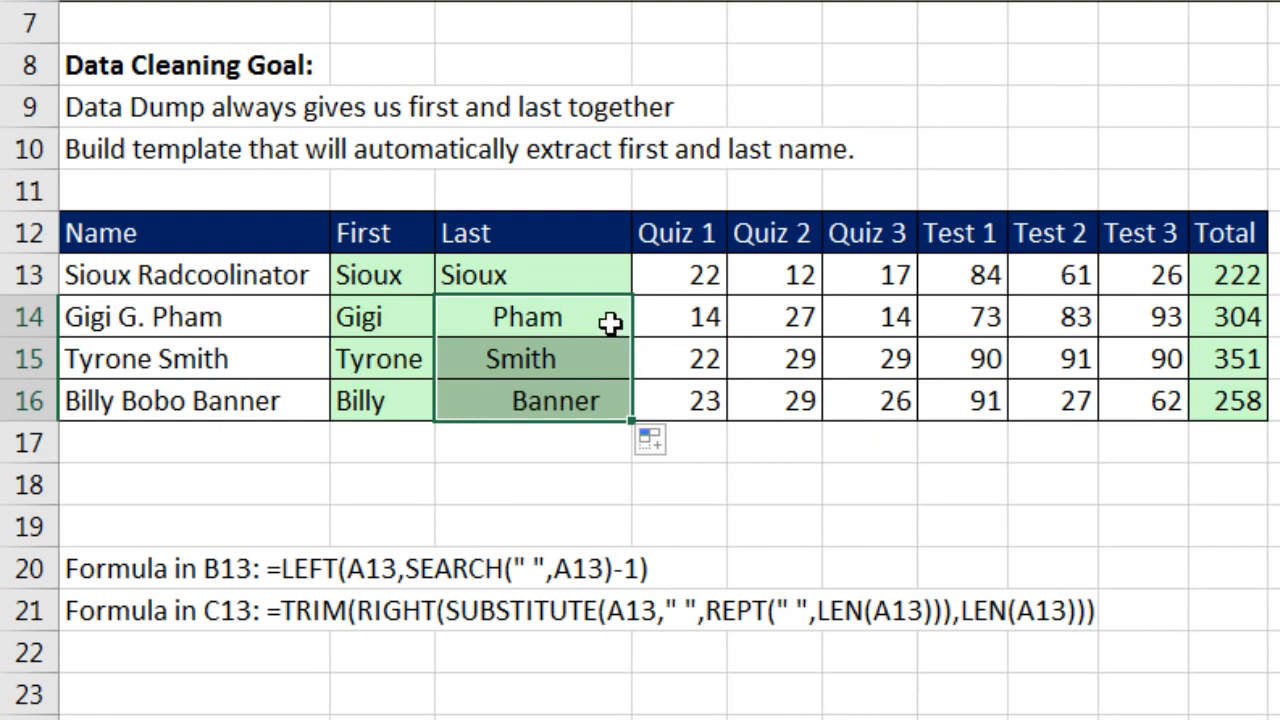
{"action": "left_click", "coordinate": [610, 322]}
{"action": "left_click_drag", "start_coordinate": [633, 338], "coordinate": [614, 266]}
{"action": "left_click", "coordinate": [600, 269]}
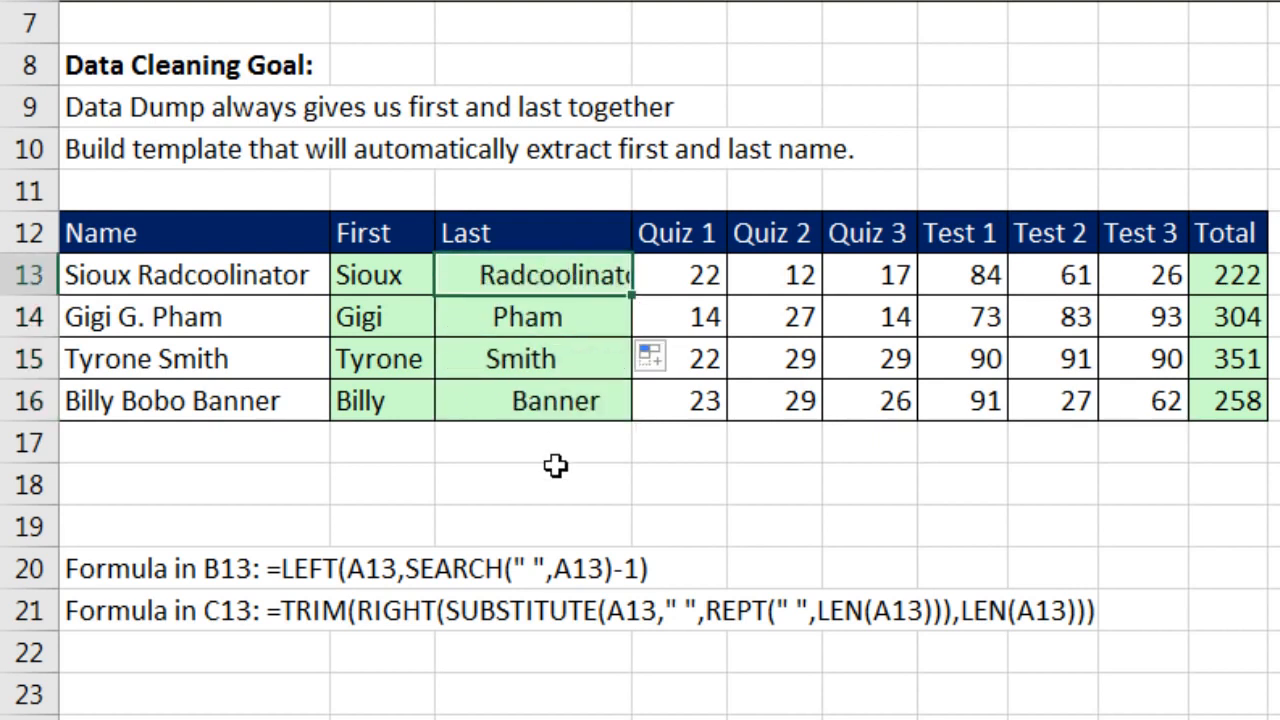
Step: Wrap C13's formula in TRIM, fill it down to C16, and review the result
{"action": "key", "text": "F2"}
{"action": "left_click", "coordinate": [455, 280]}
{"action": "type", "text": "tri"}
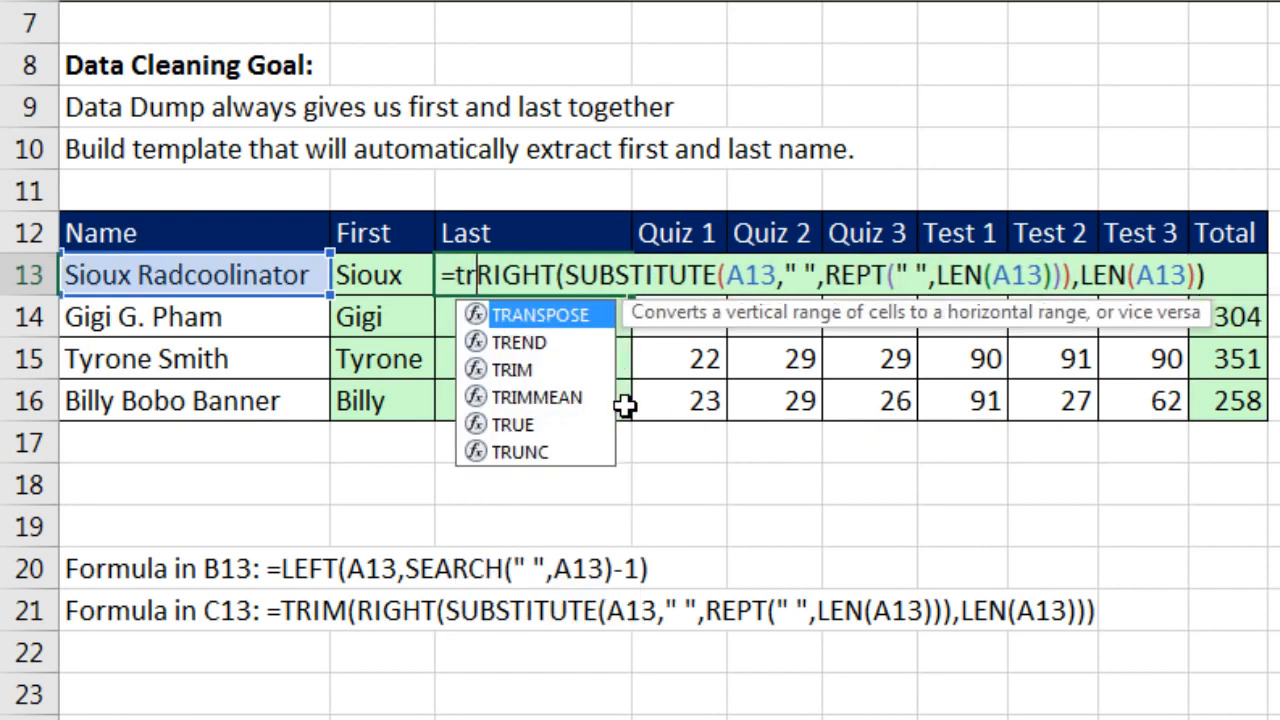
{"action": "key", "text": "Tab"}
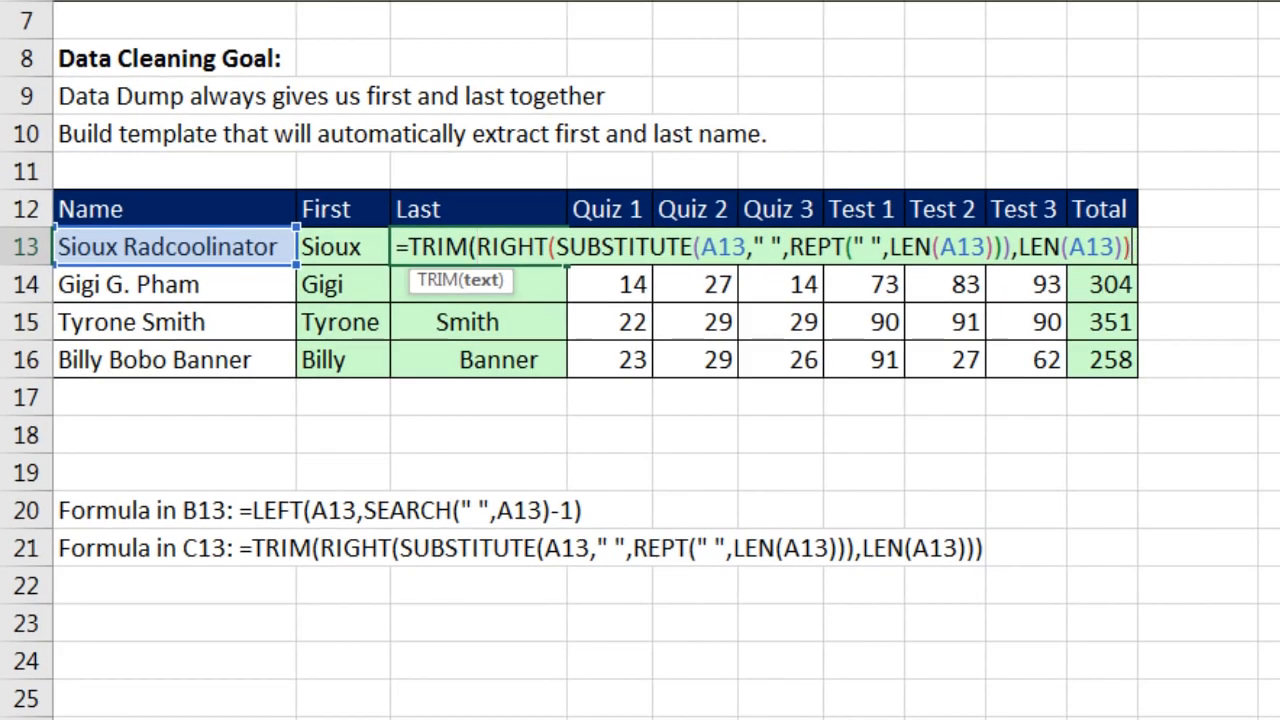
{"action": "key", "text": "End"}
{"action": "type", "text": ")"}
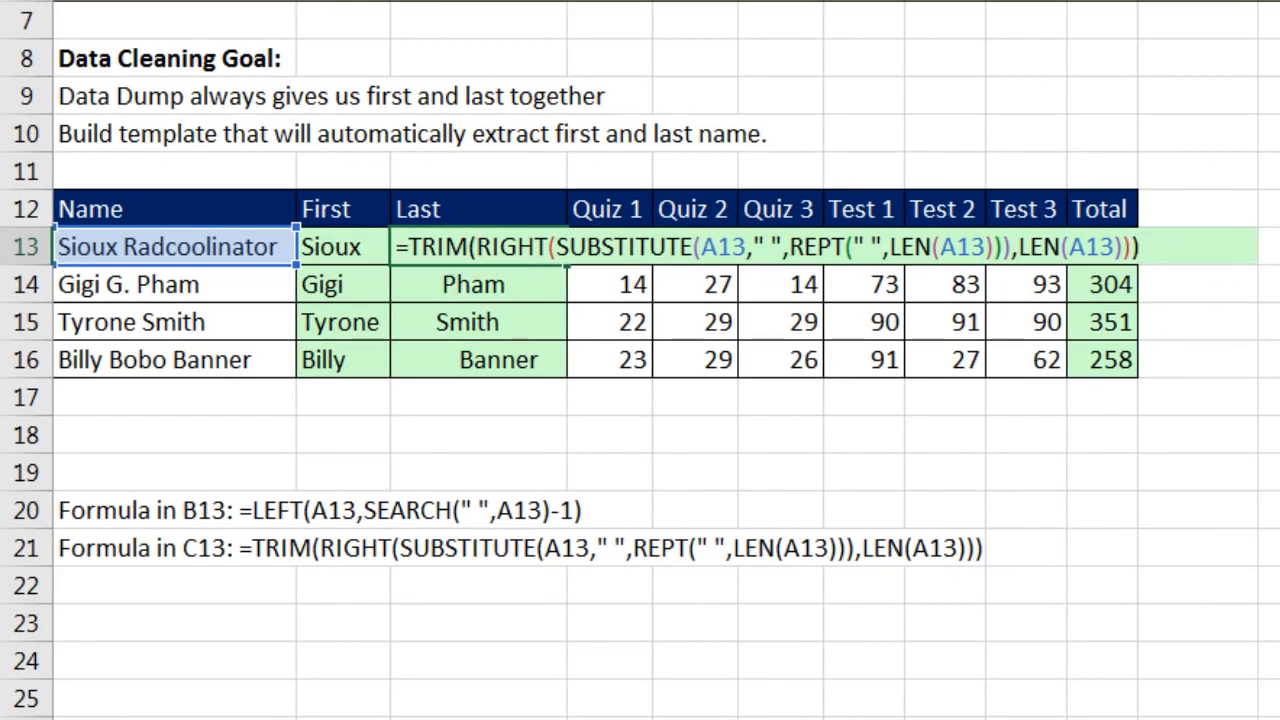
{"action": "key", "text": "ctrl+Return"}
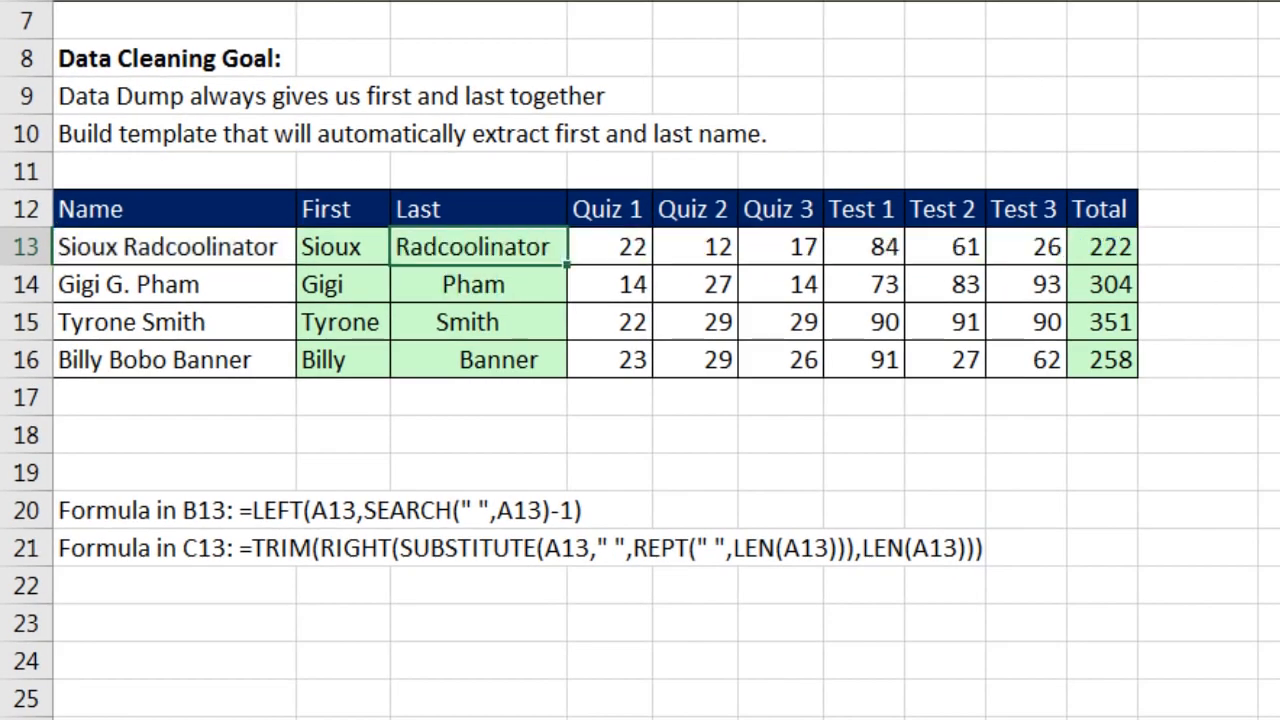
{"action": "double_click", "coordinate": [567, 268]}
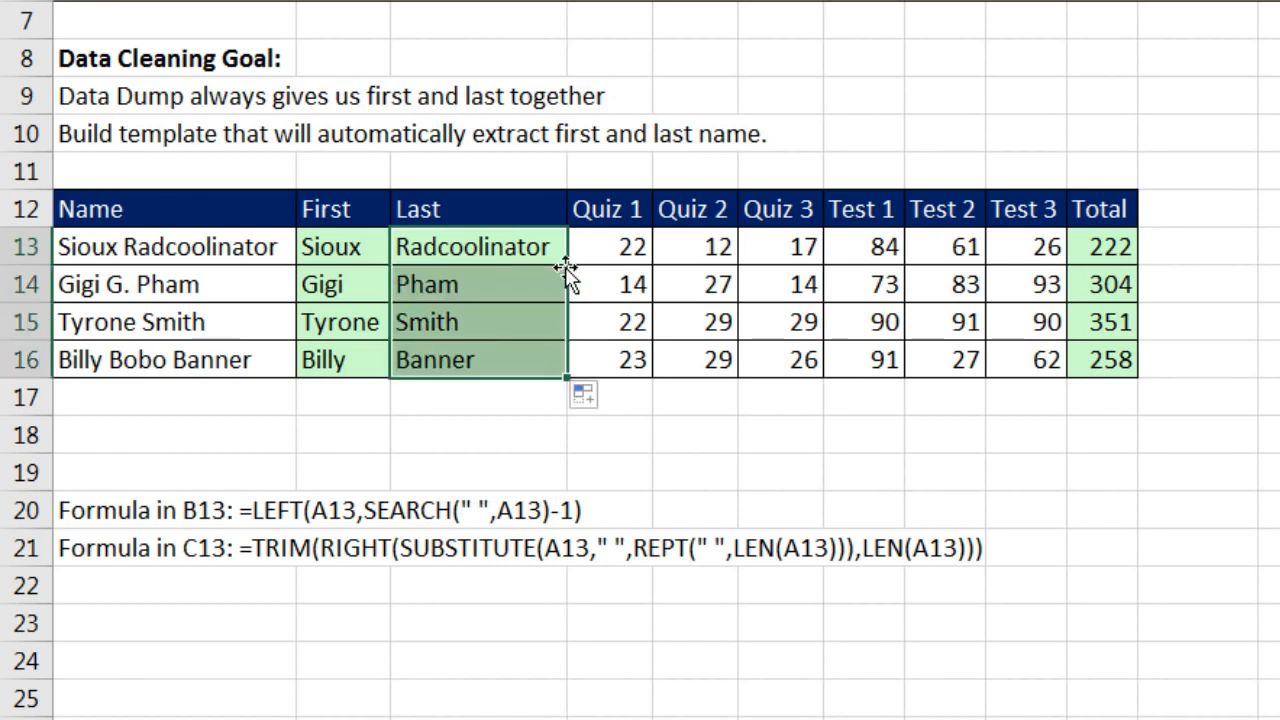
{"action": "double_click", "coordinate": [517, 244]}
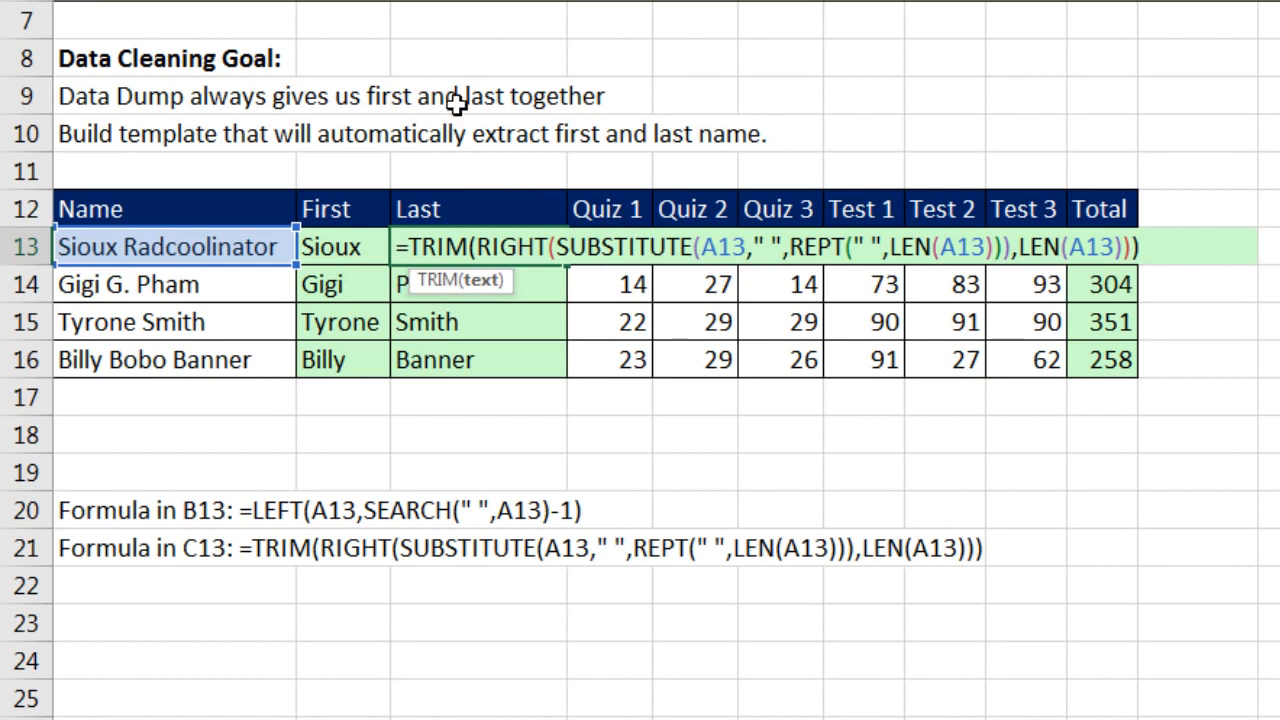
{"action": "key", "text": "Escape"}
{"action": "double_click", "coordinate": [683, 390]}
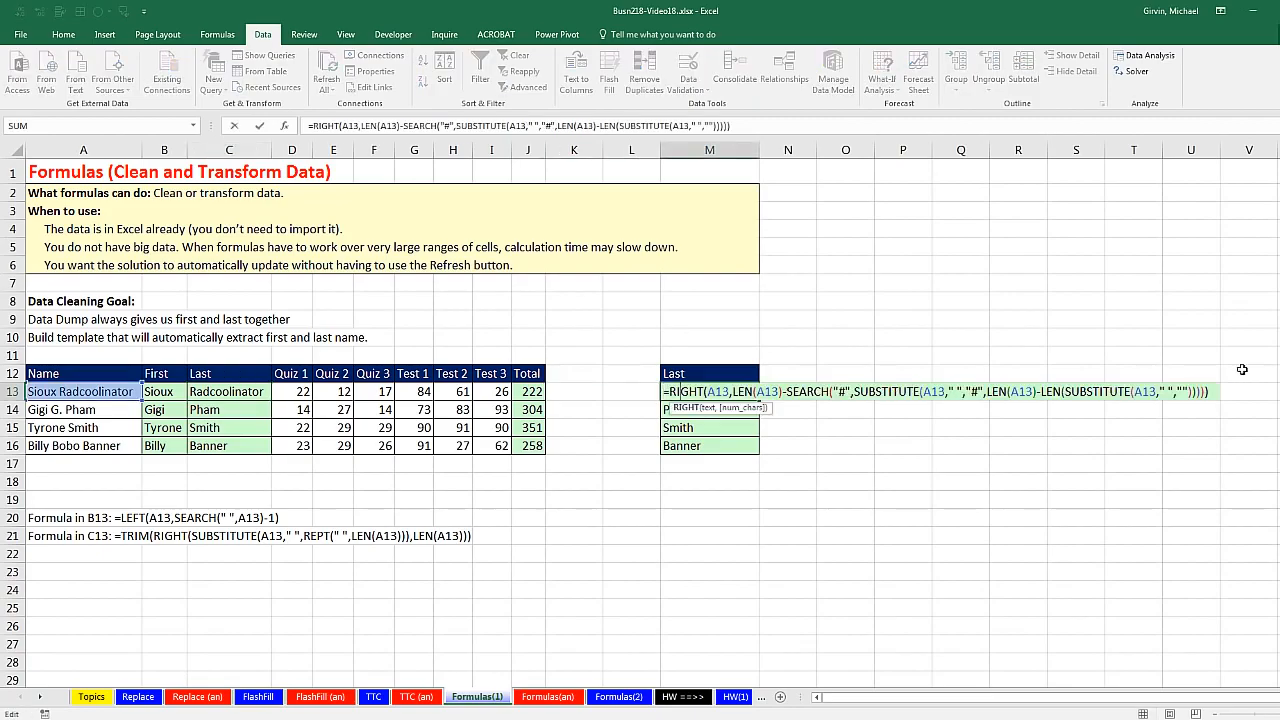
{"action": "key", "text": "Escape"}
{"action": "double_click", "coordinate": [235, 392]}
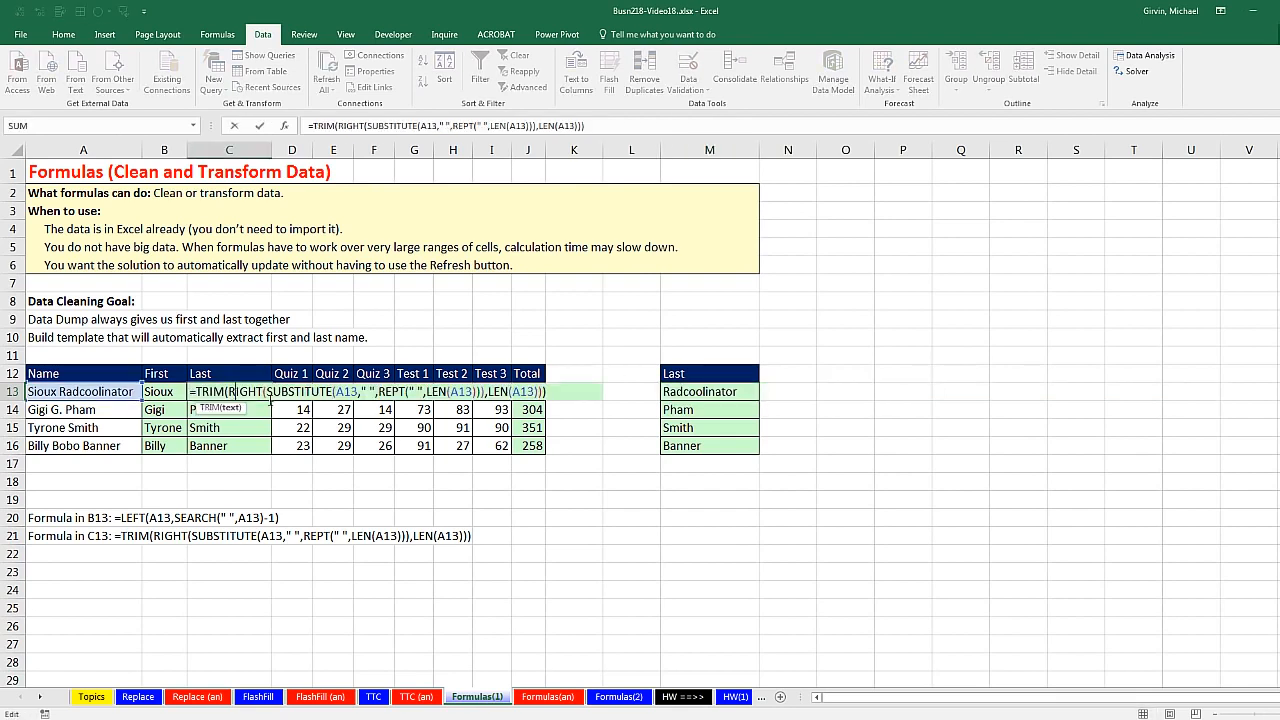
{"action": "key", "text": "Escape"}
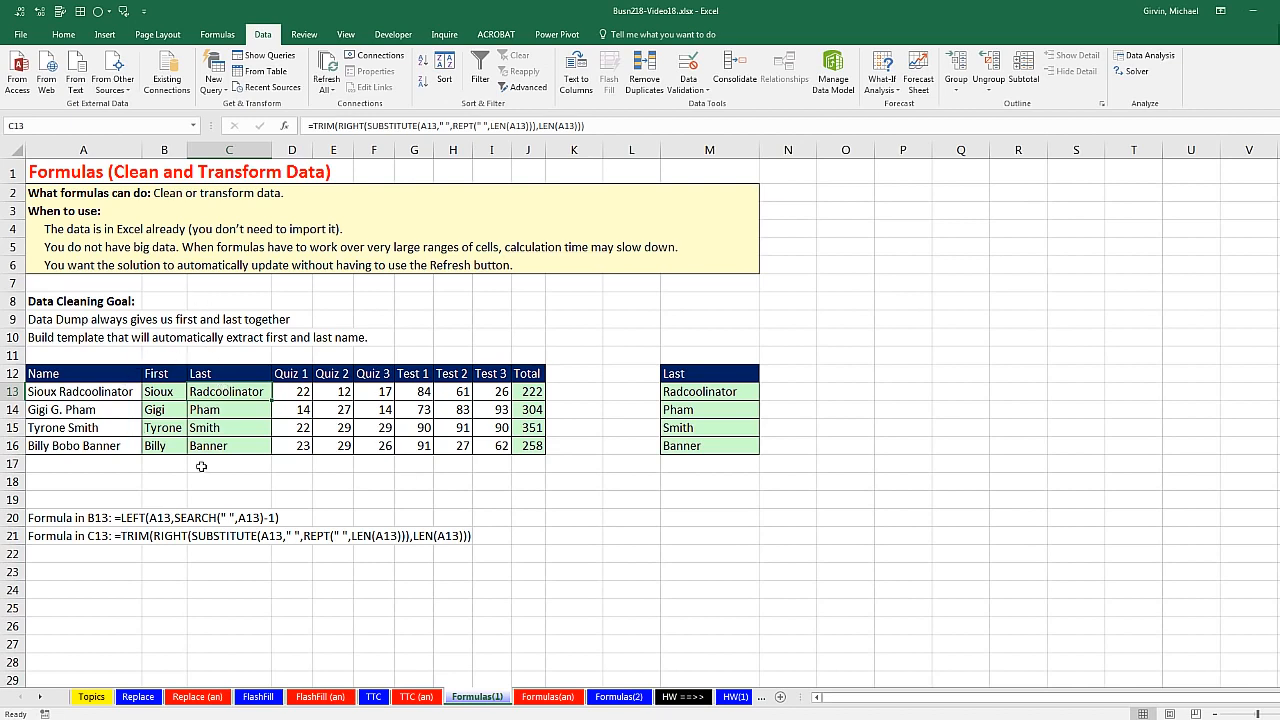
{"action": "left_click_drag", "start_coordinate": [104, 391], "coordinate": [105, 447]}
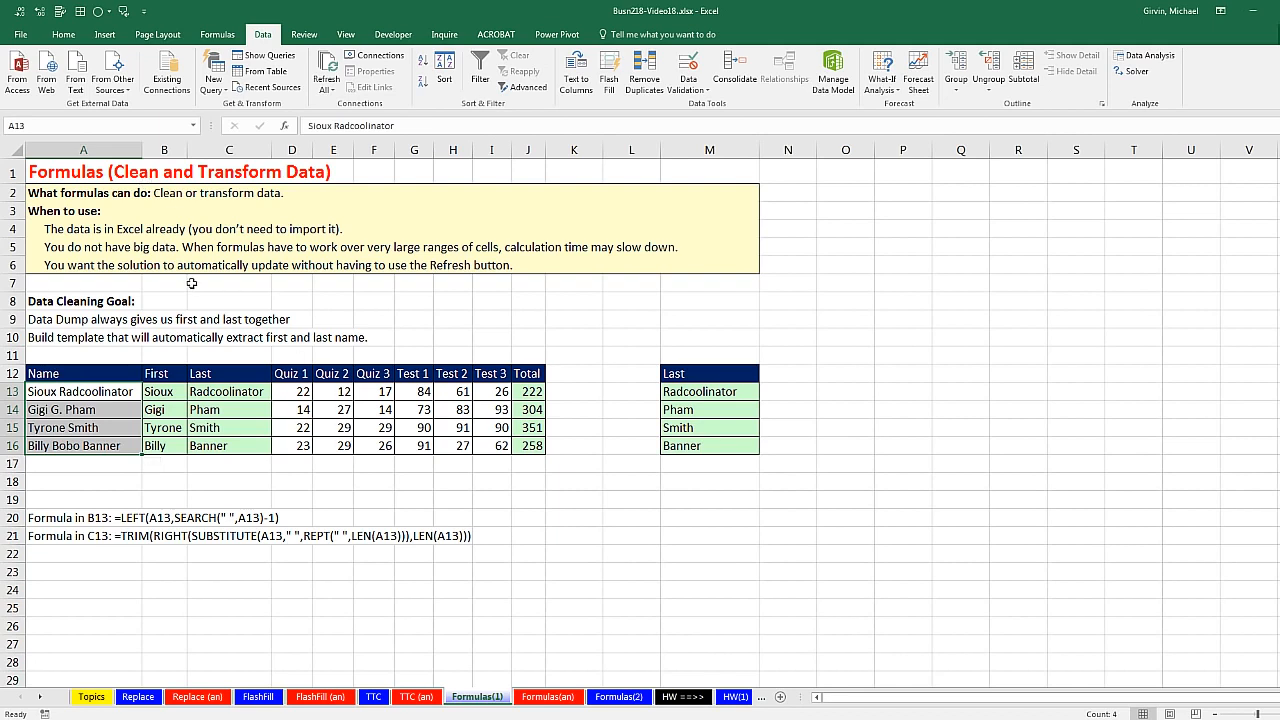
Step: Look through the TTC and FlashFill sheets, then go to the Replace sheet
{"action": "left_click", "coordinate": [377, 702]}
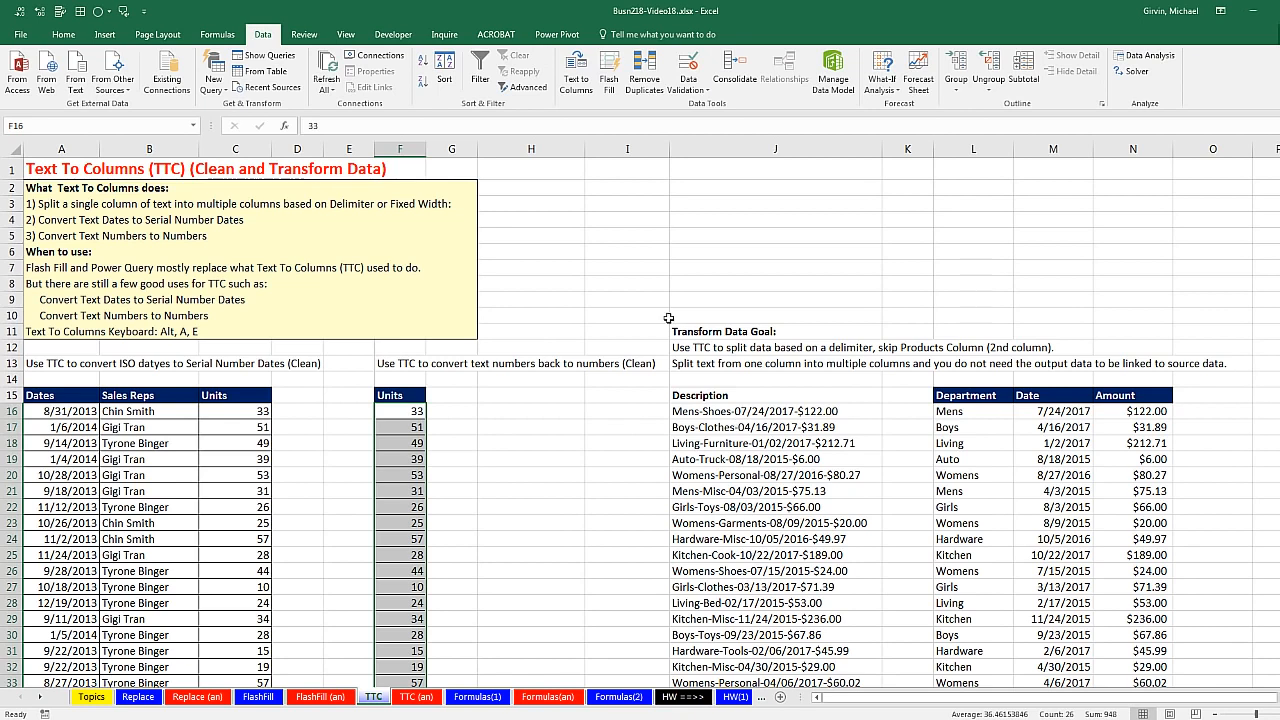
{"action": "left_click", "coordinate": [276, 700]}
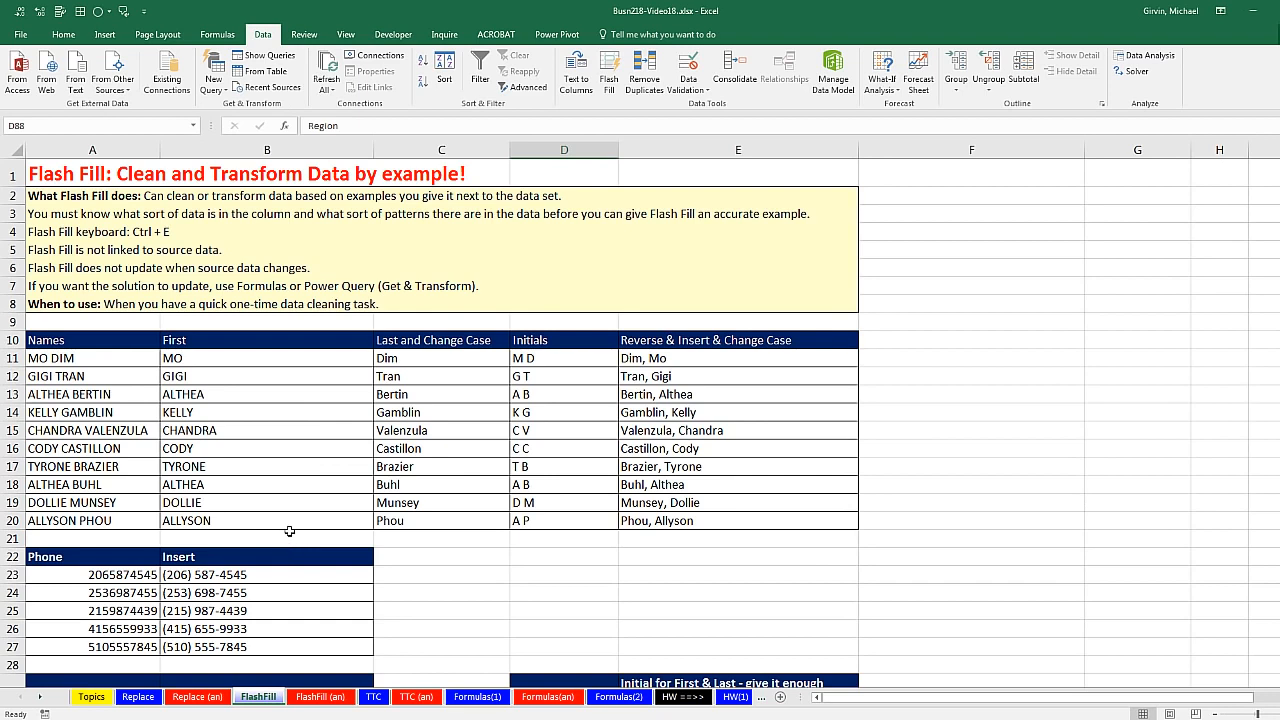
{"action": "scroll", "coordinate": [290, 530], "scroll_direction": "down", "scroll_amount": 1}
{"action": "scroll", "coordinate": [290, 530], "scroll_direction": "down", "scroll_amount": 2}
{"action": "left_click", "coordinate": [138, 697]}
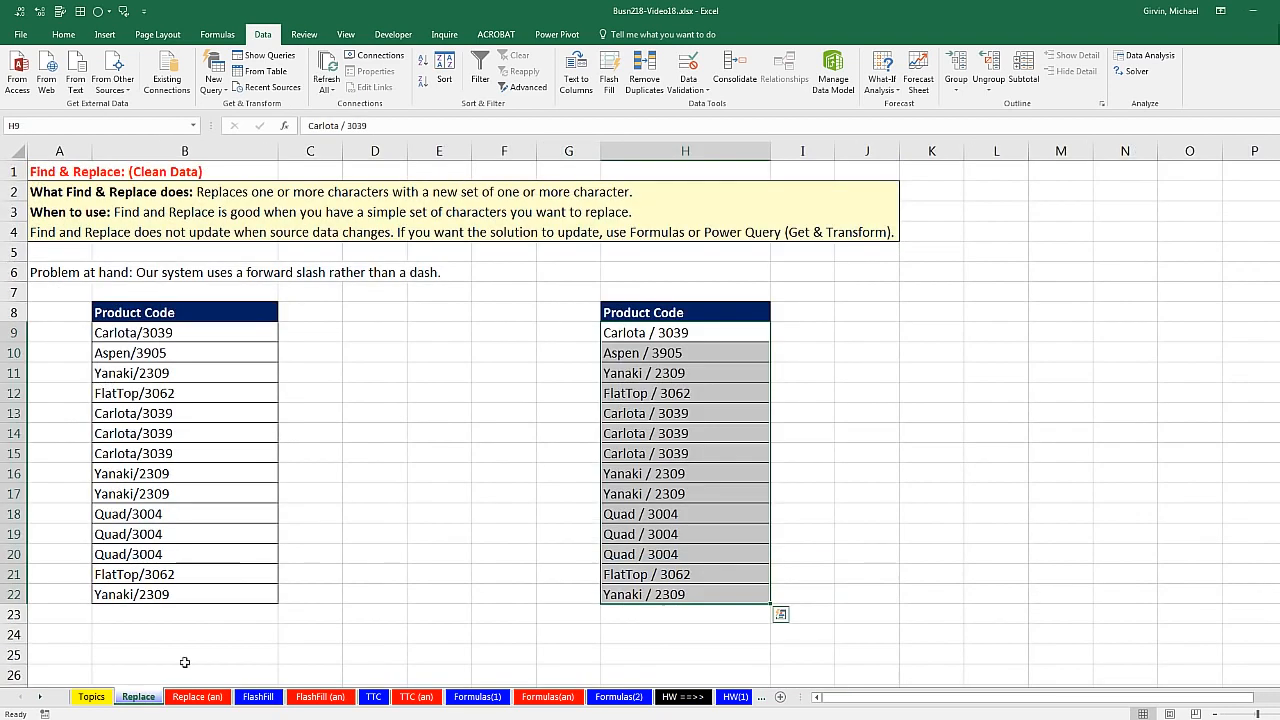